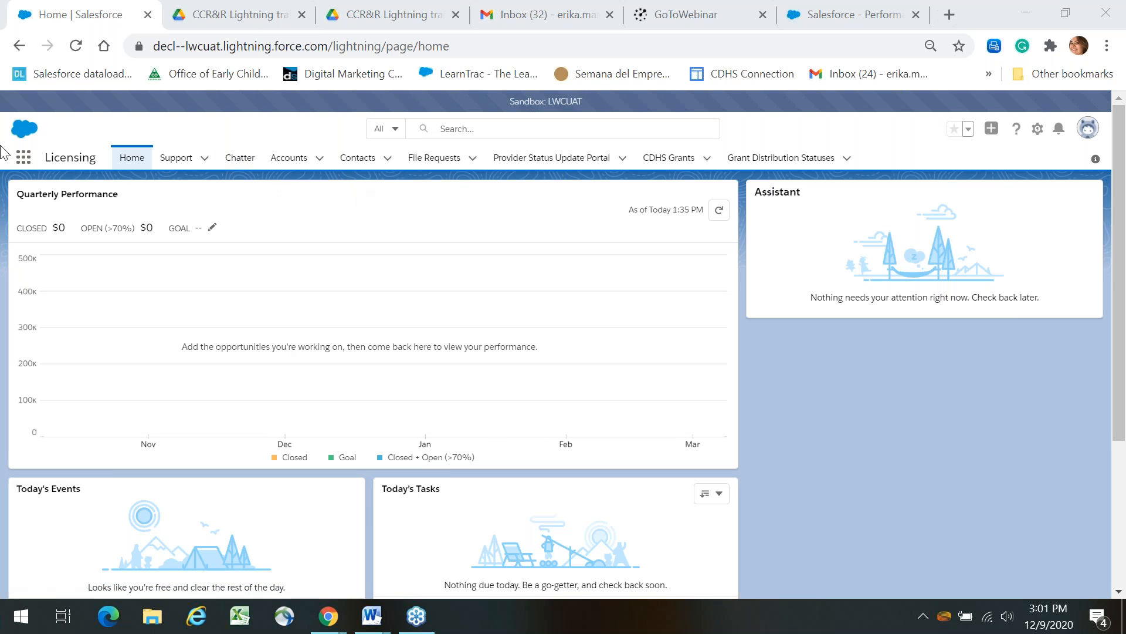
Switch to the CCR&R app by searching 'cc' in the App Launcher.
click(20, 162)
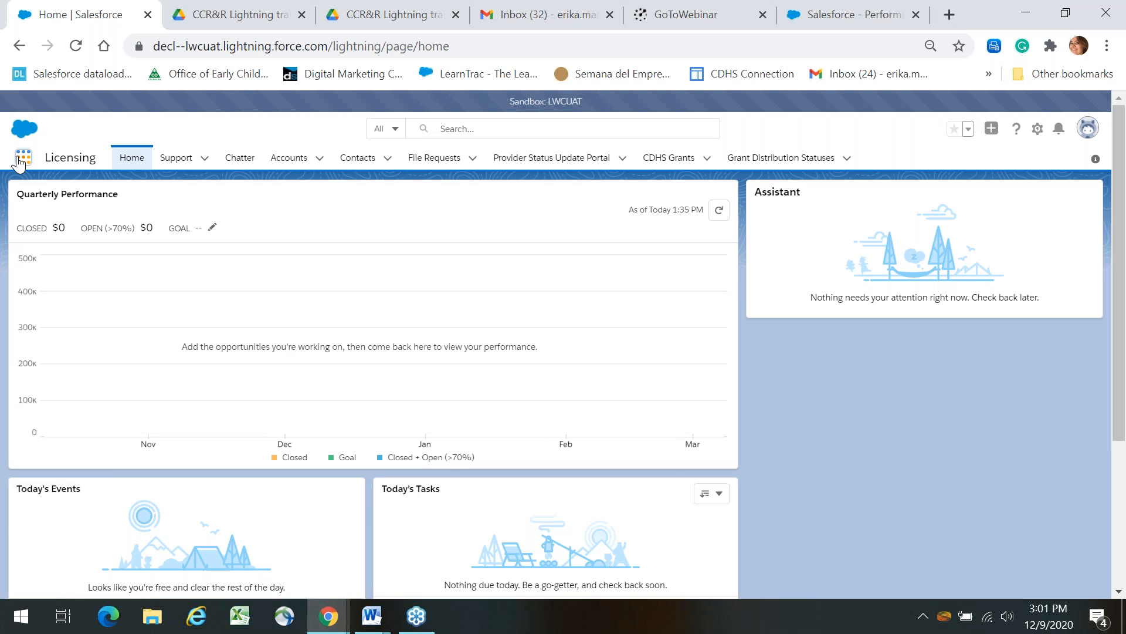
click(21, 159)
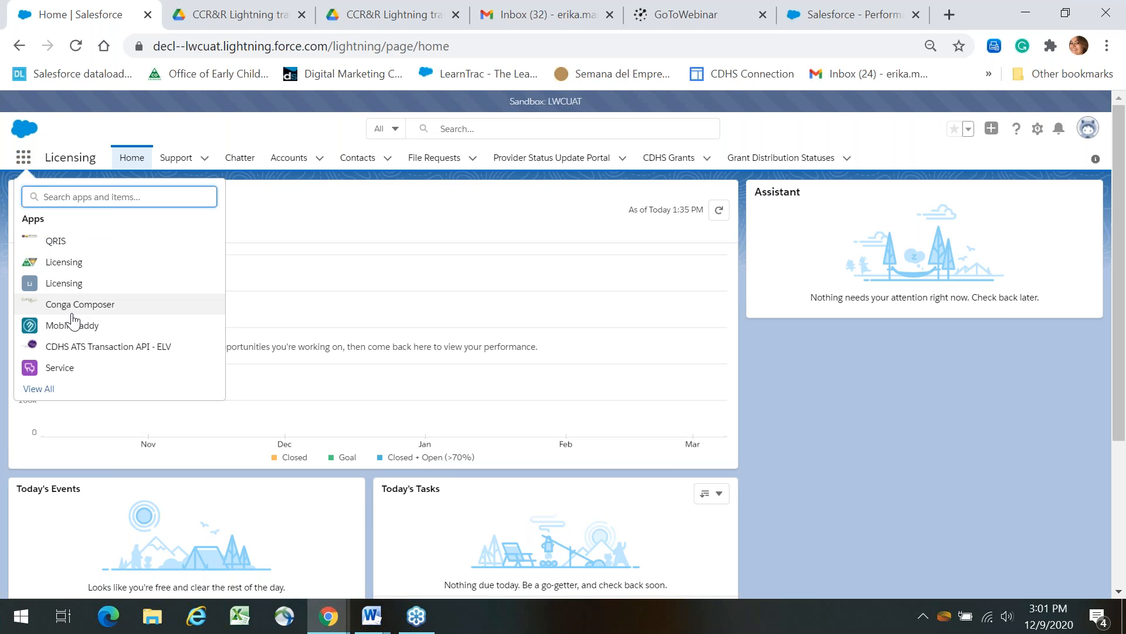
text(cc)
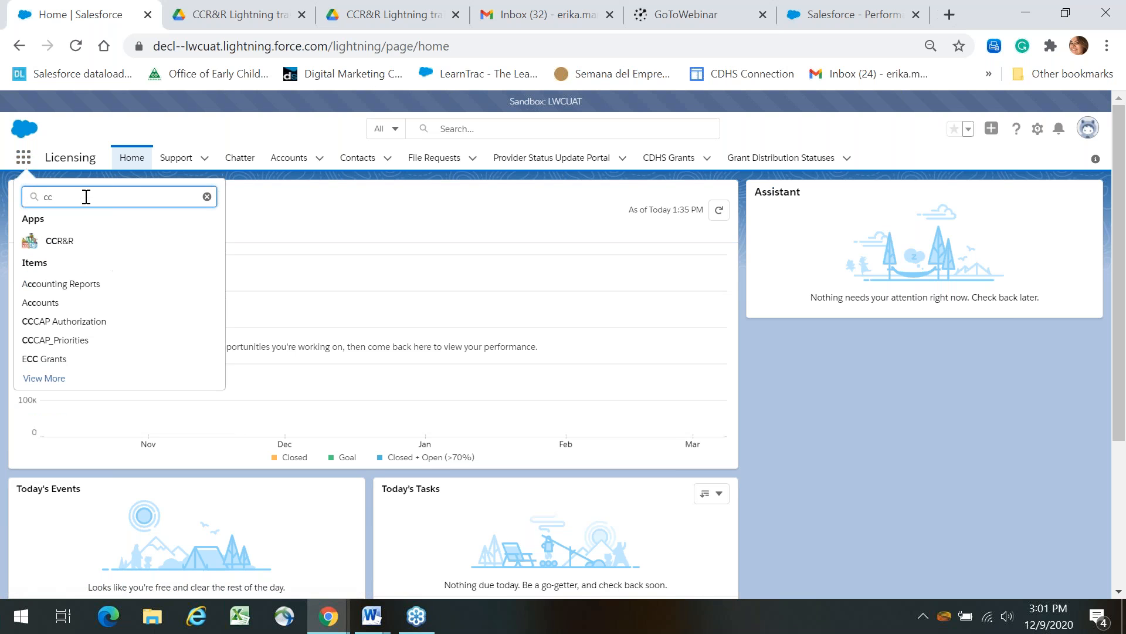
click(67, 241)
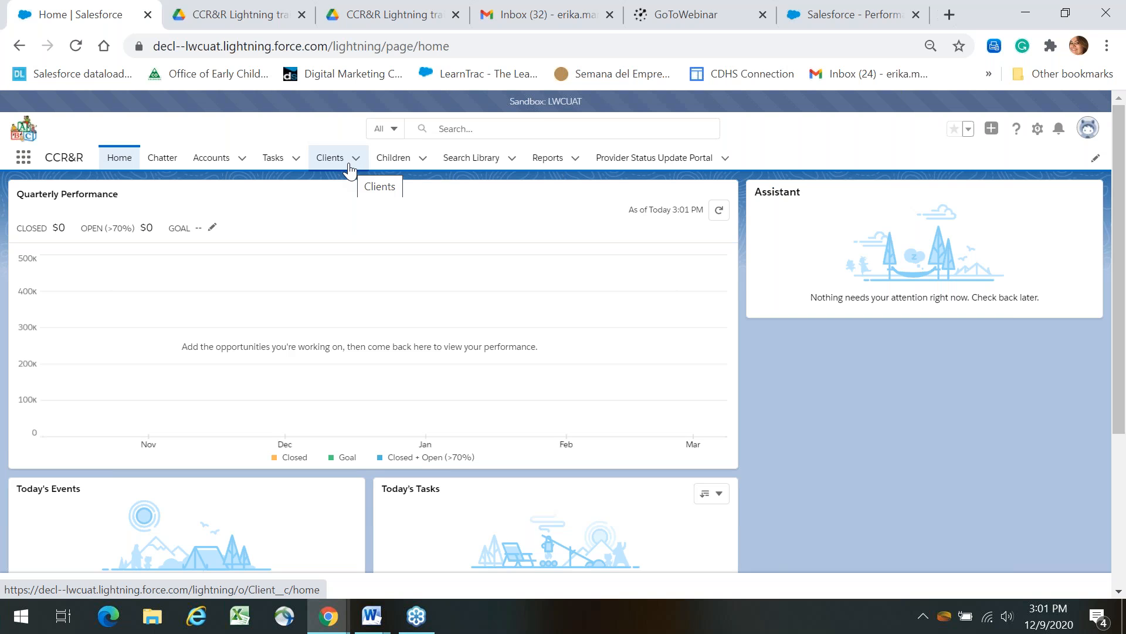
Go to the Clients Recently Viewed list and start a new client record.
click(349, 169)
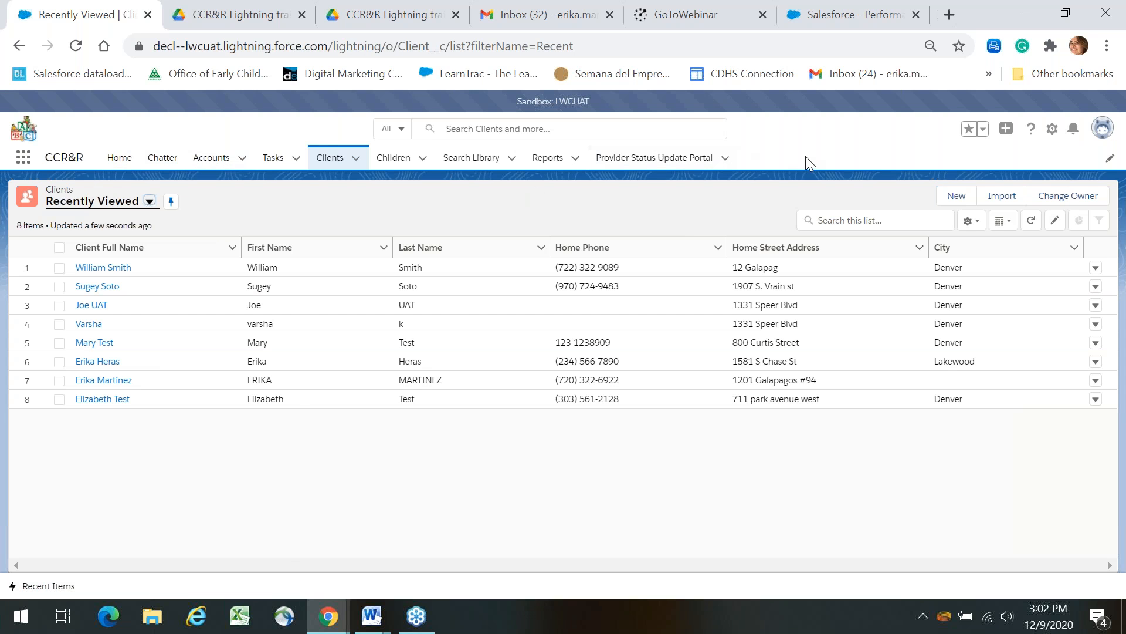
drag(80, 160, 47, 159)
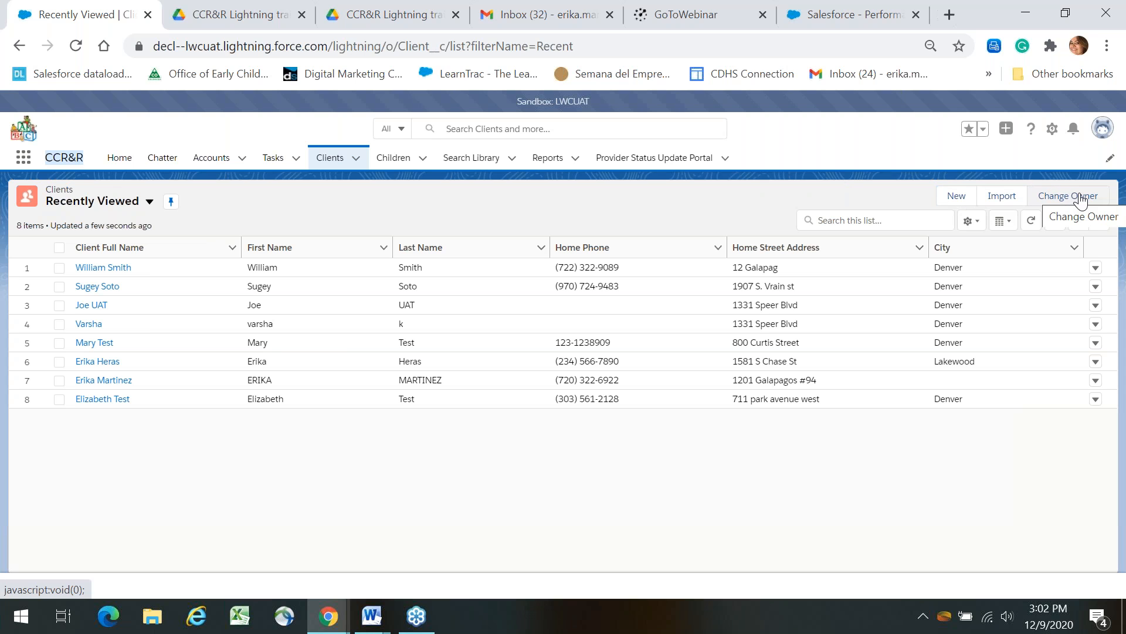
click(957, 197)
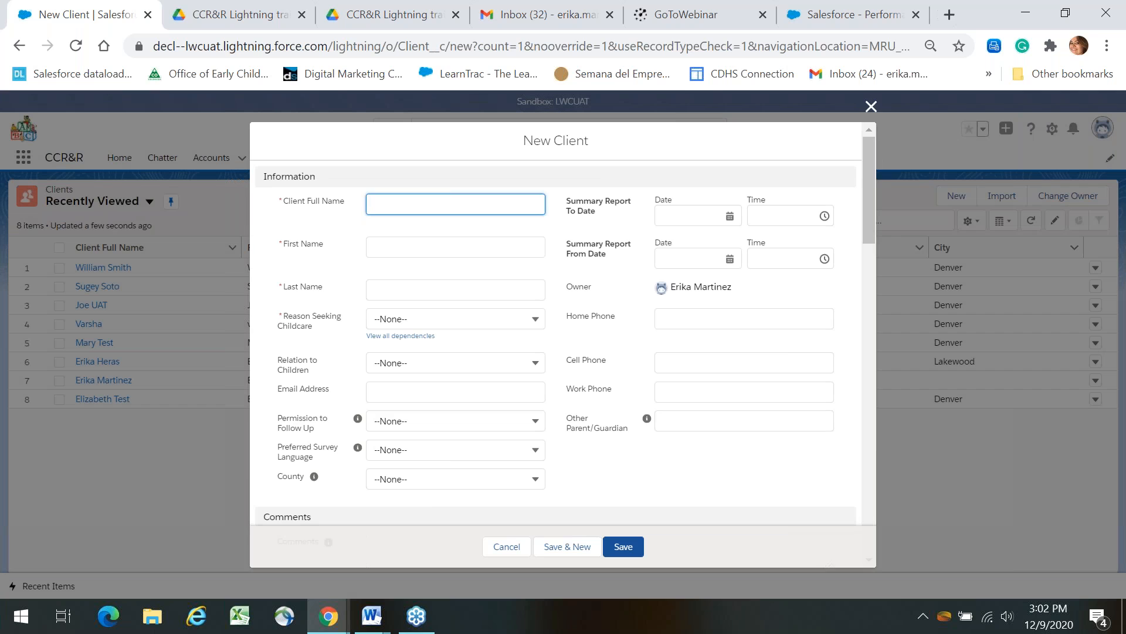
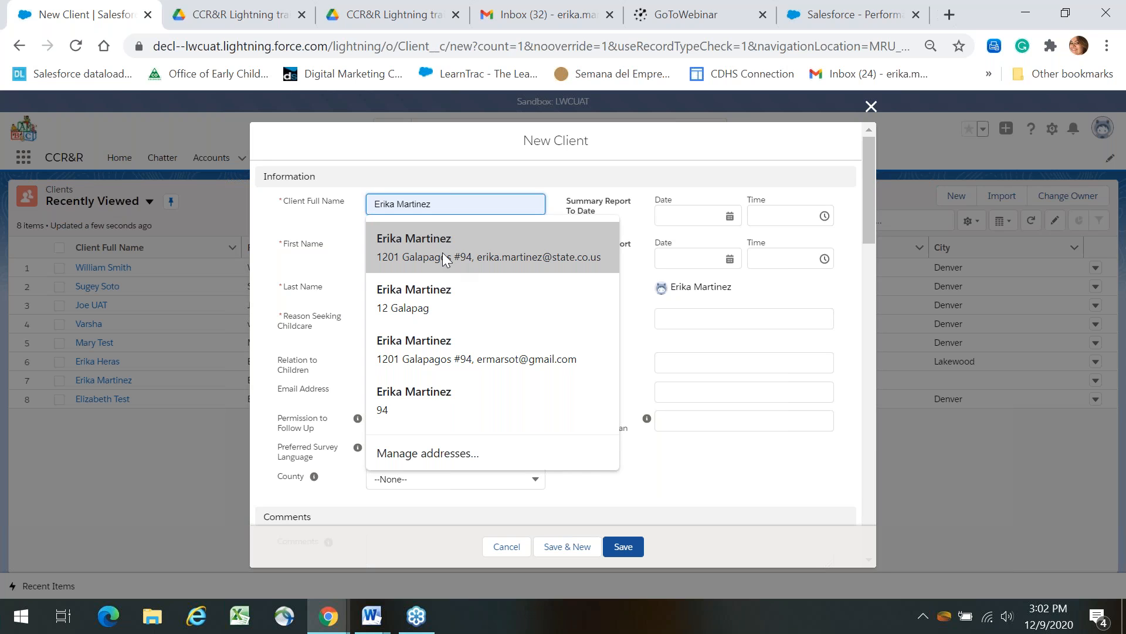
Fill the client's full name, first name and last name from browser autofill suggestions.
key(Return)
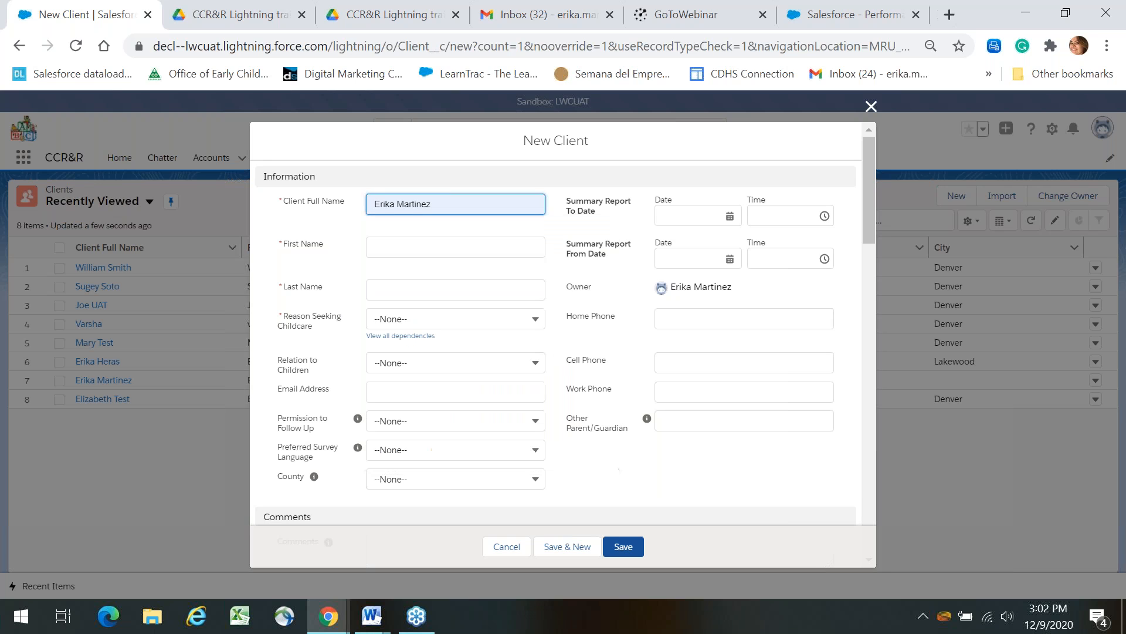
click(434, 249)
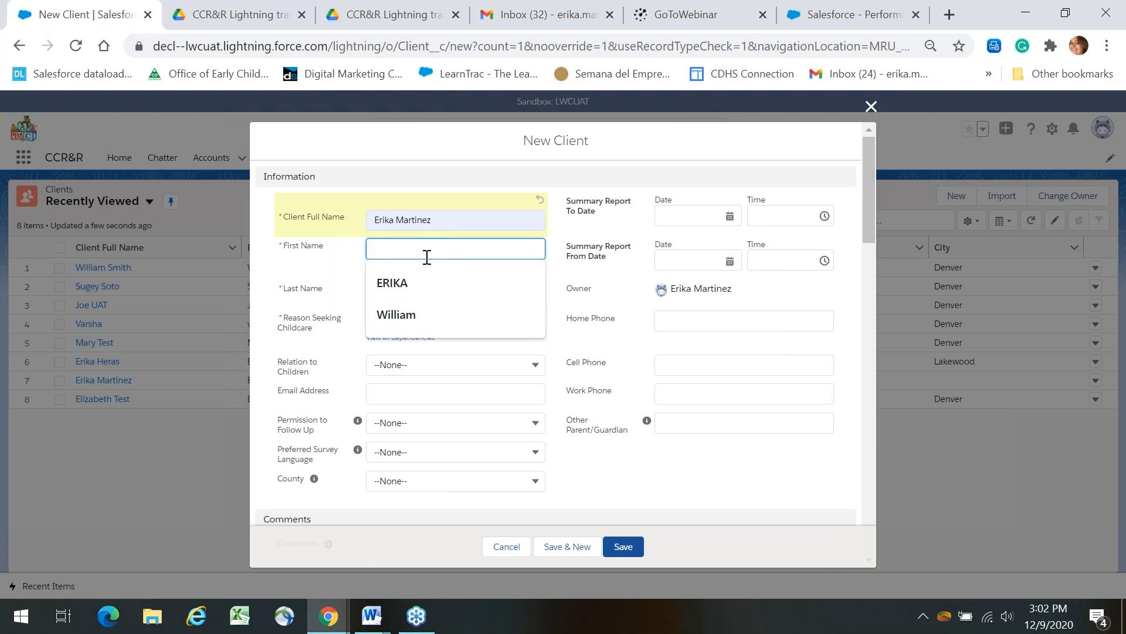
click(403, 278)
click(398, 287)
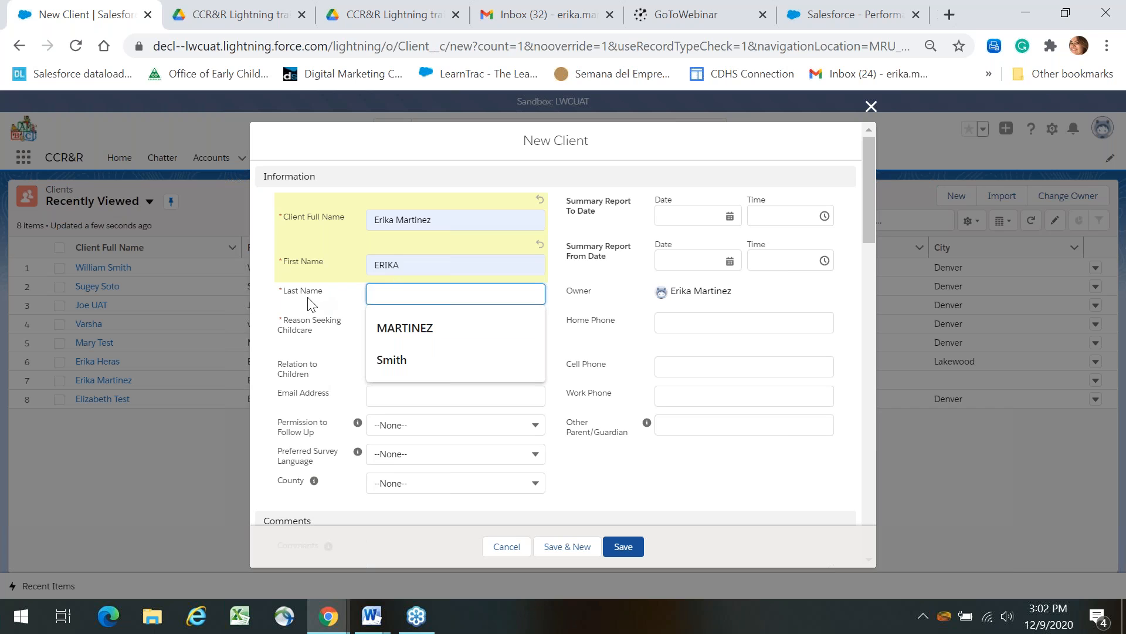
click(428, 327)
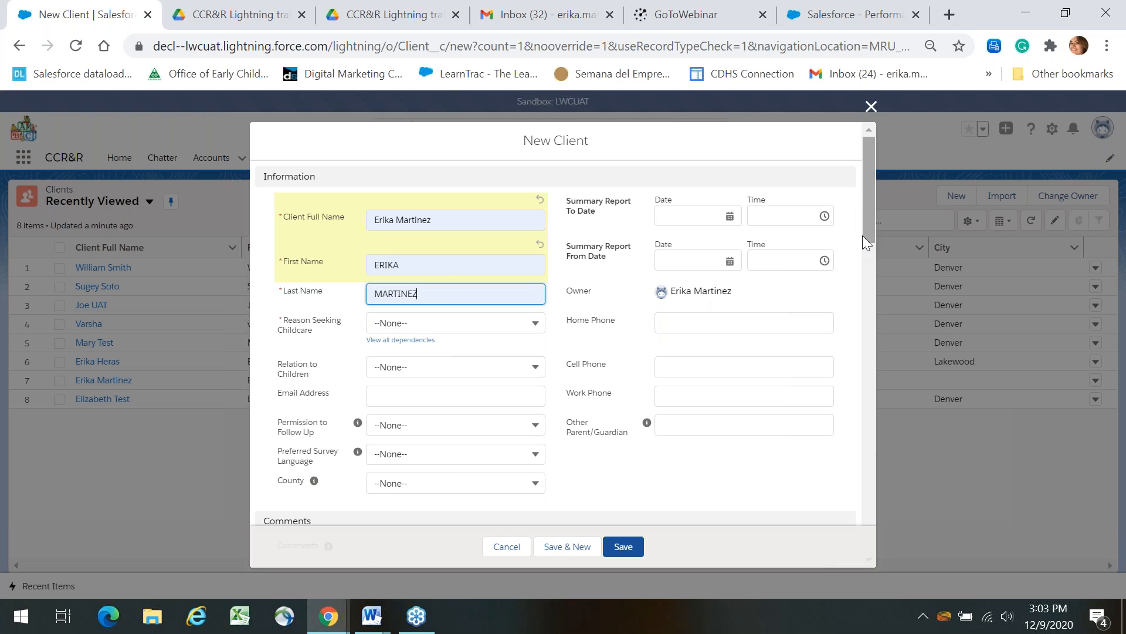
drag(867, 237, 867, 243)
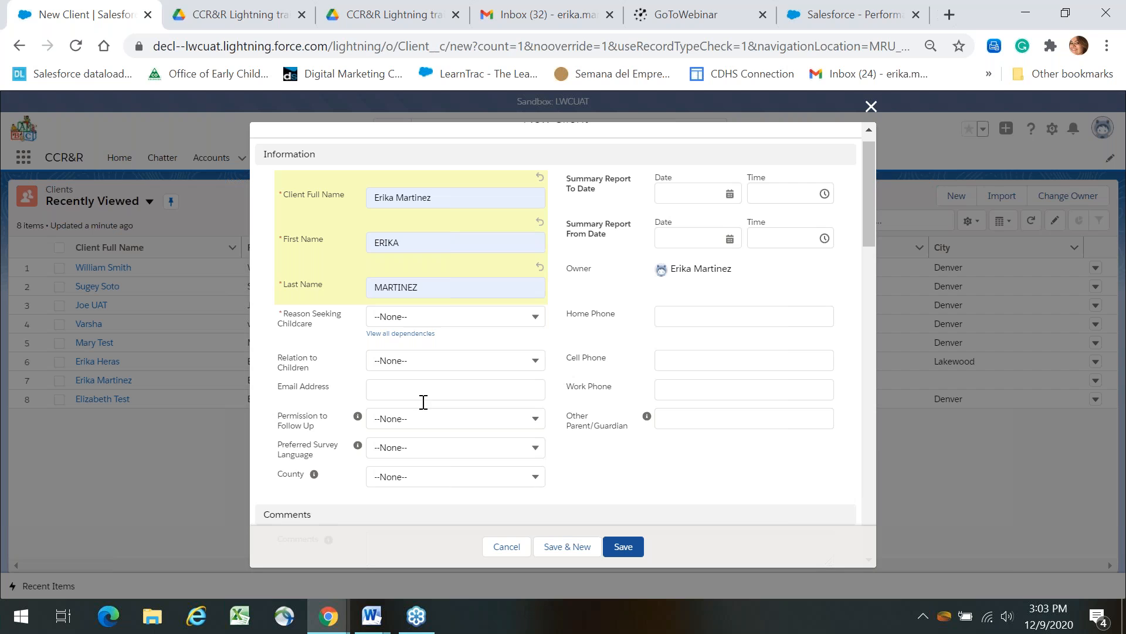
click(713, 188)
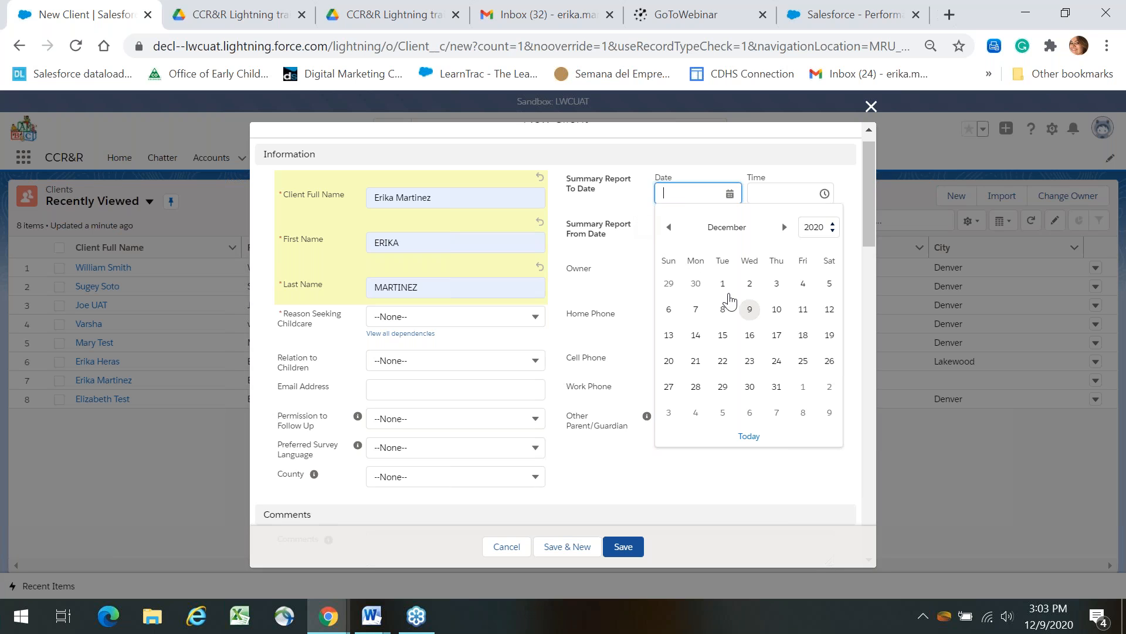
Set both summary report dates to 12/9/2020, keeping the time at 12:00 PM.
click(750, 309)
click(700, 254)
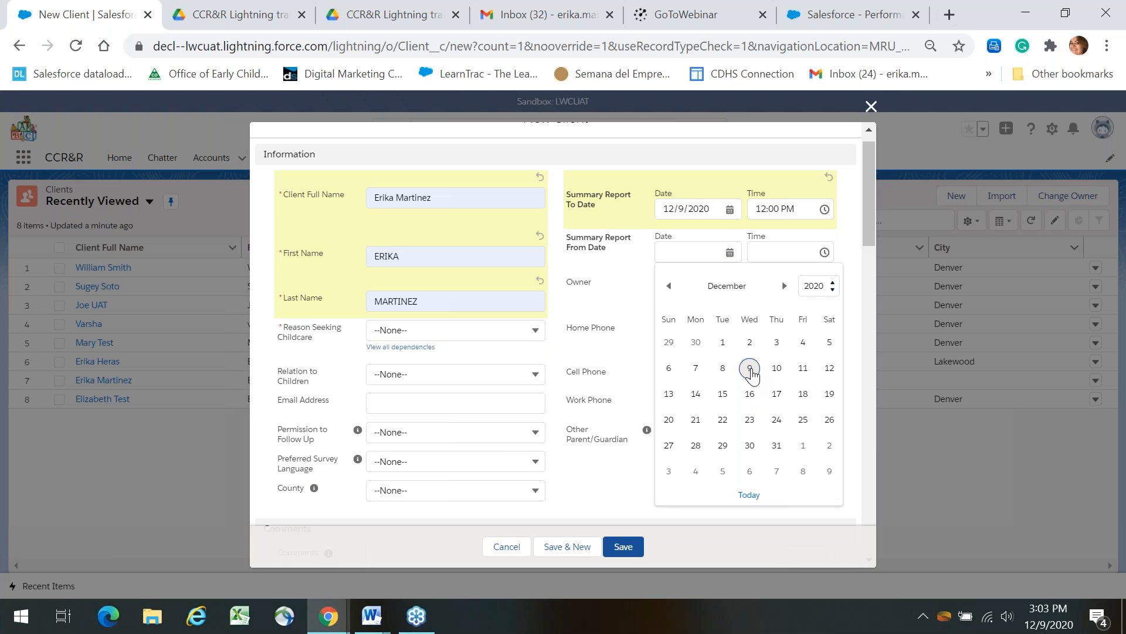
click(750, 369)
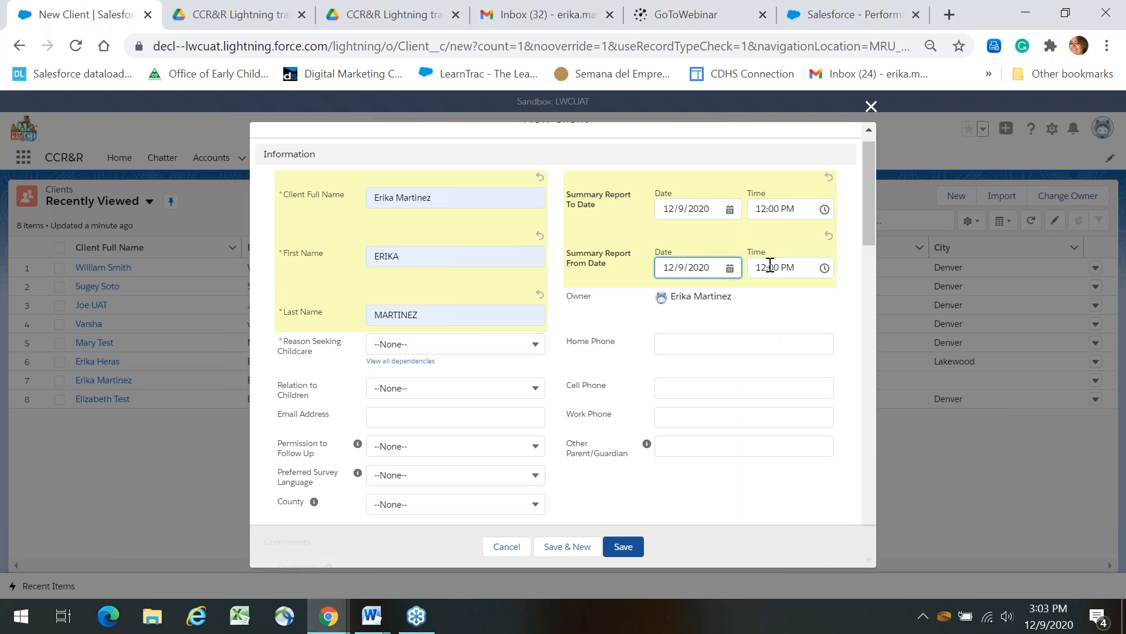
click(795, 216)
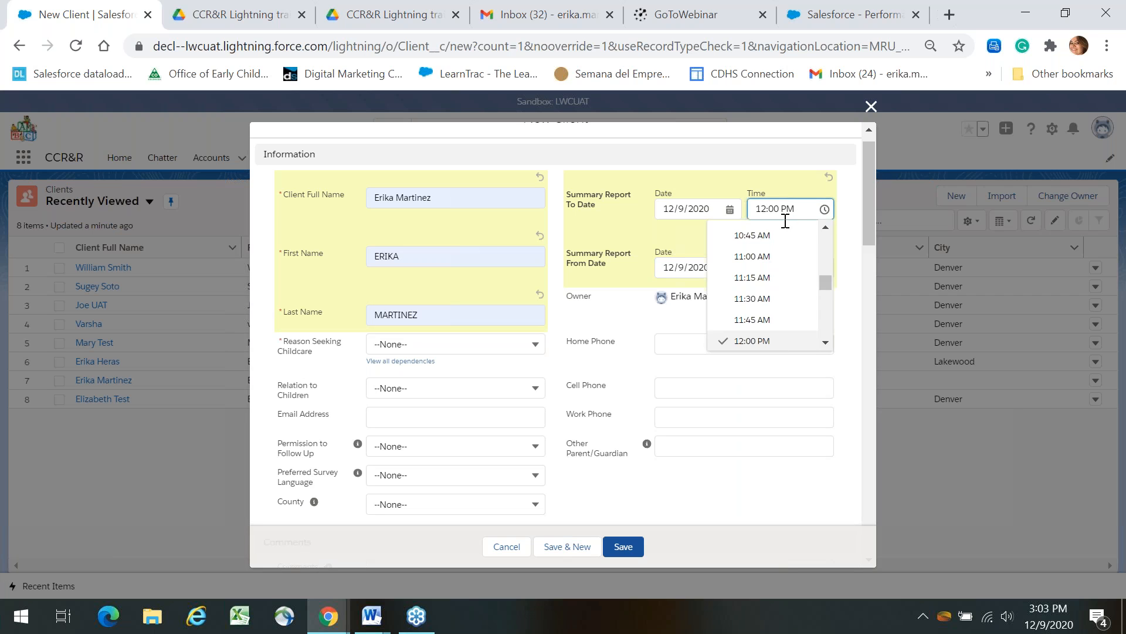
click(838, 301)
drag(870, 242, 871, 262)
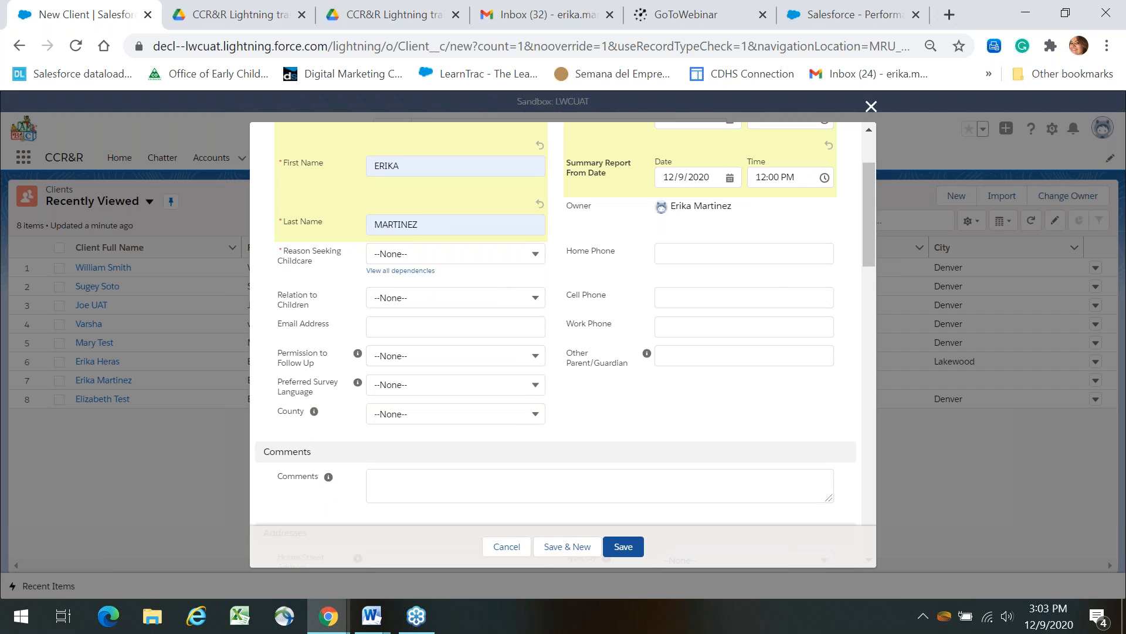
Set Reason Seeking Childcare to 'Asked to leave' with dependent reason 'Non payments or late payments'.
click(411, 250)
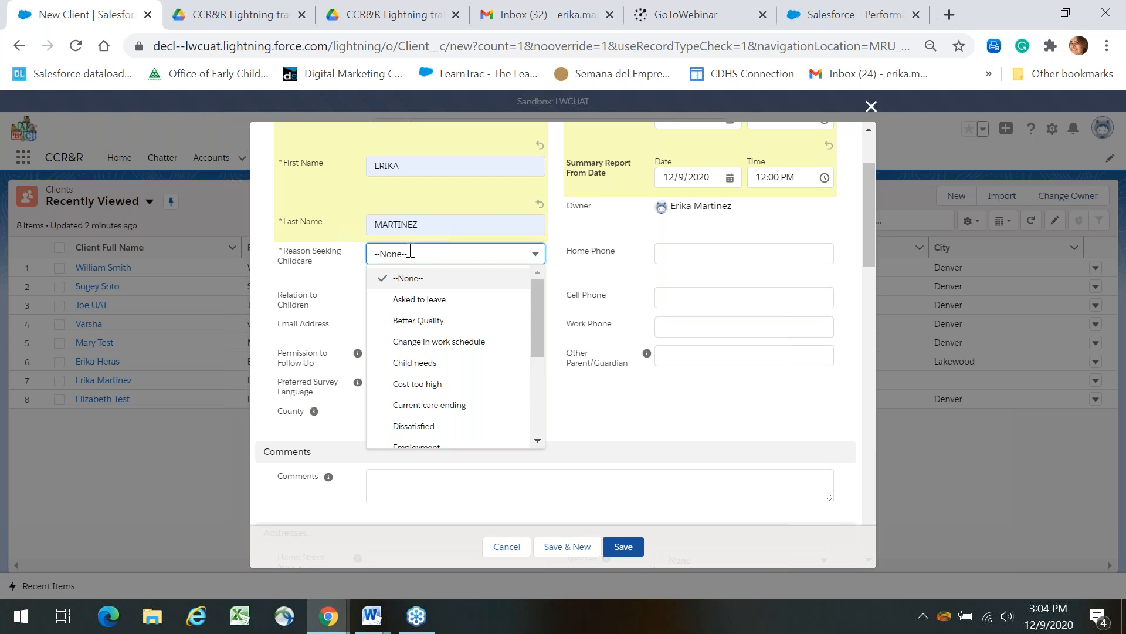
click(418, 301)
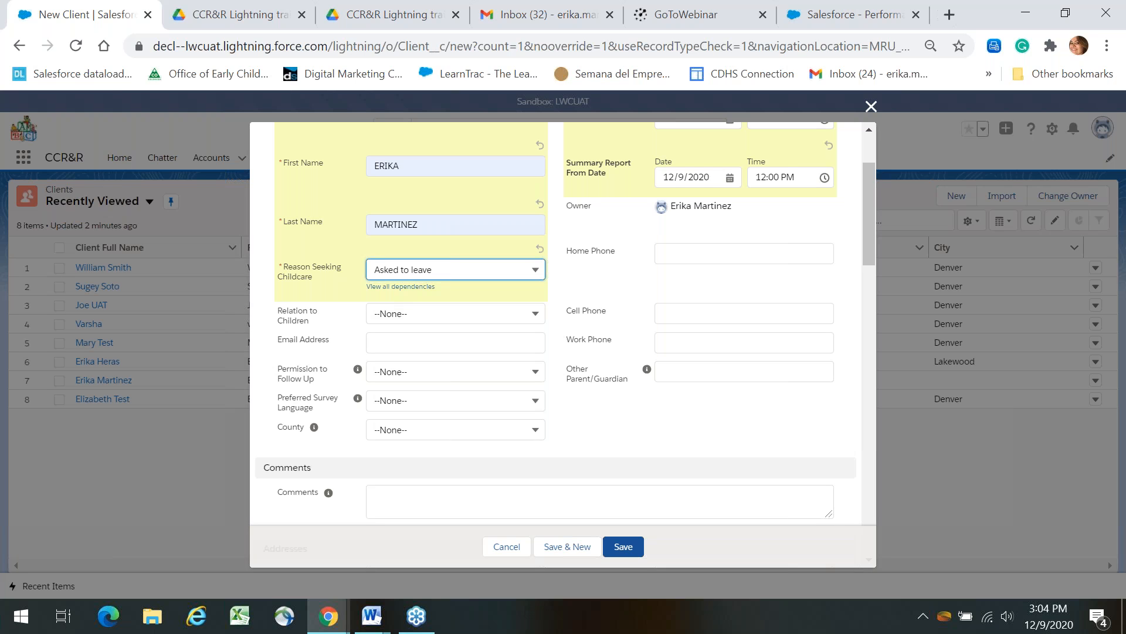
click(396, 286)
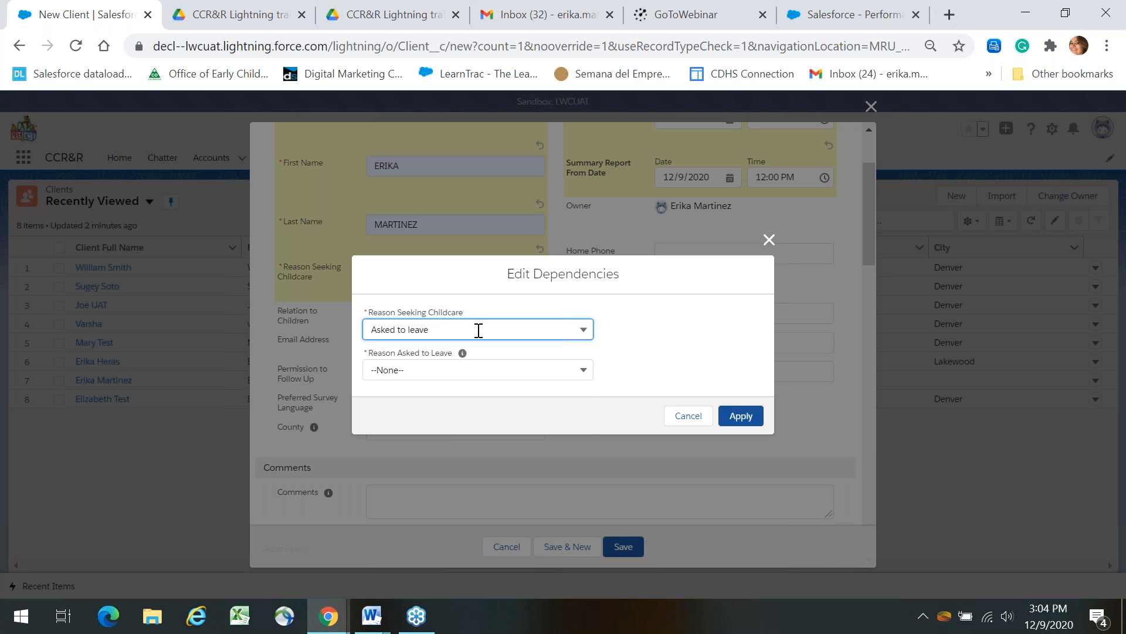
click(478, 331)
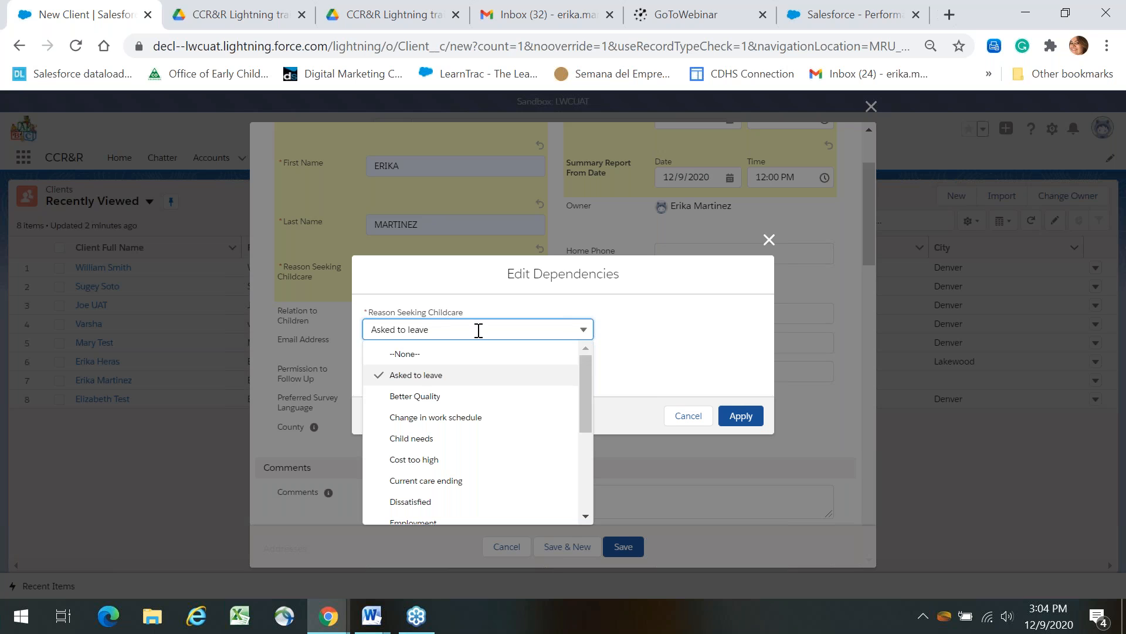
click(453, 380)
click(477, 370)
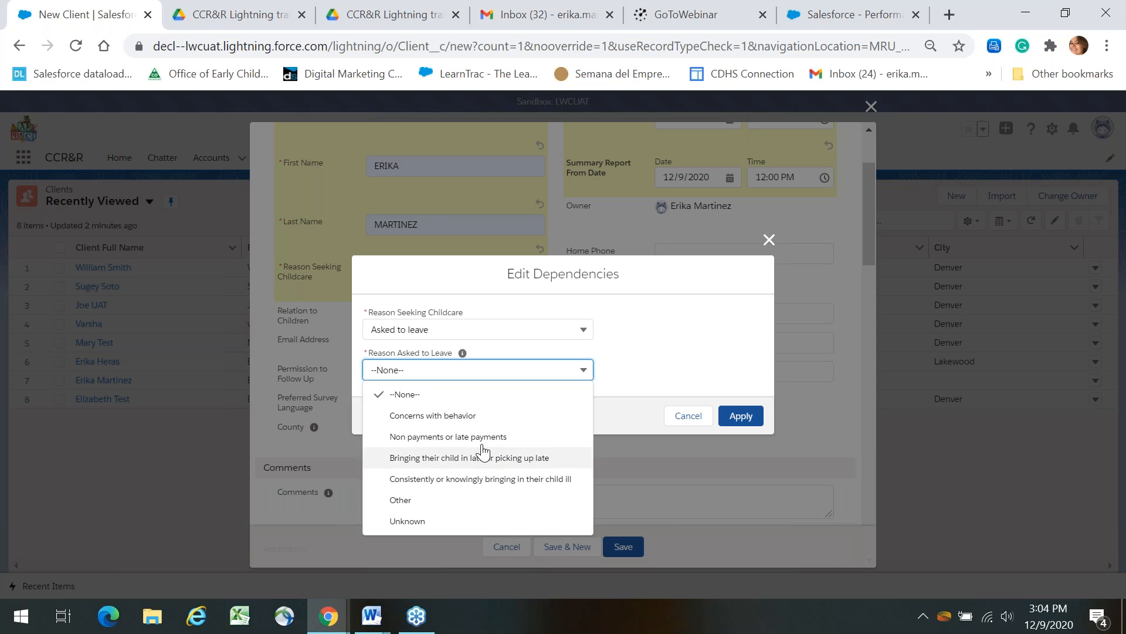
click(535, 437)
click(732, 417)
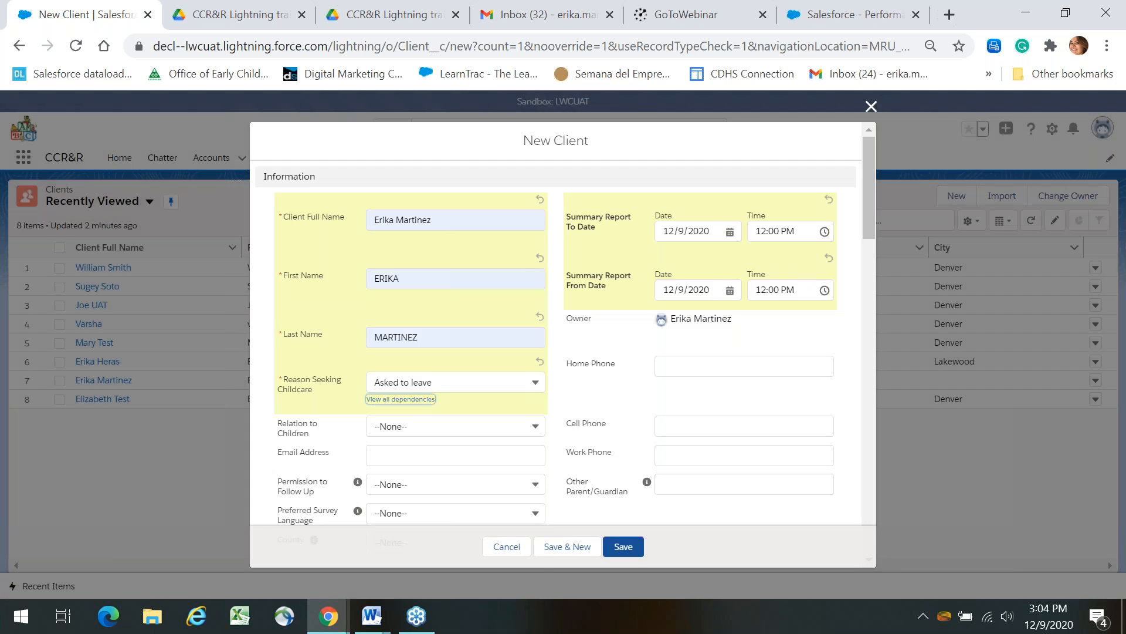
click(501, 382)
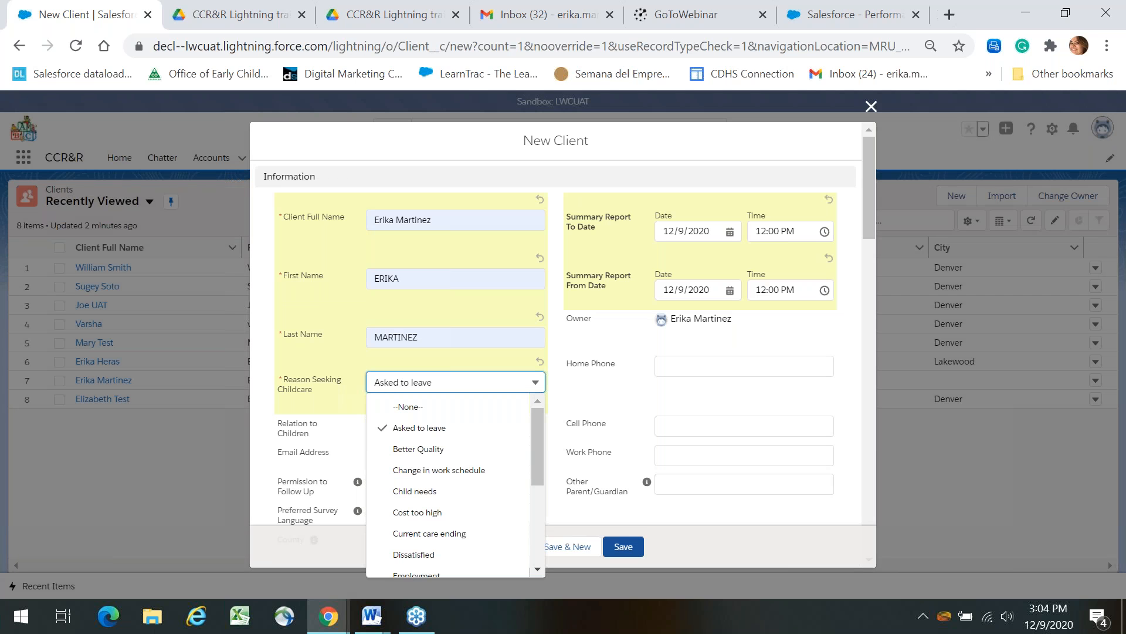
Keep 'Asked to leave' and review the relation to children options on the form.
click(628, 417)
drag(867, 235, 868, 273)
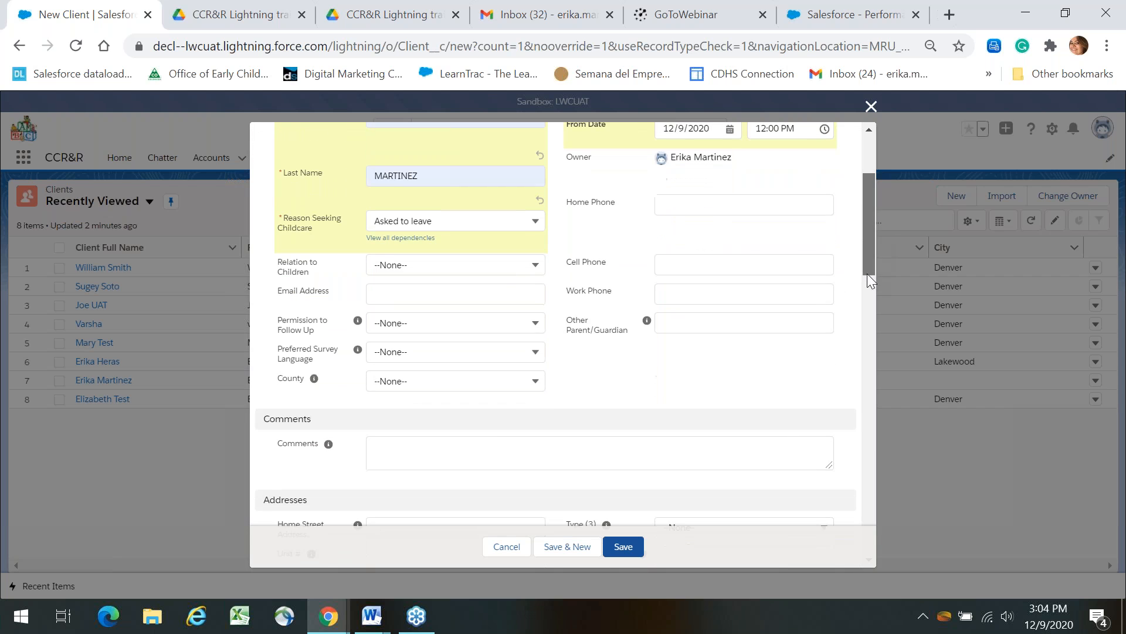
click(487, 267)
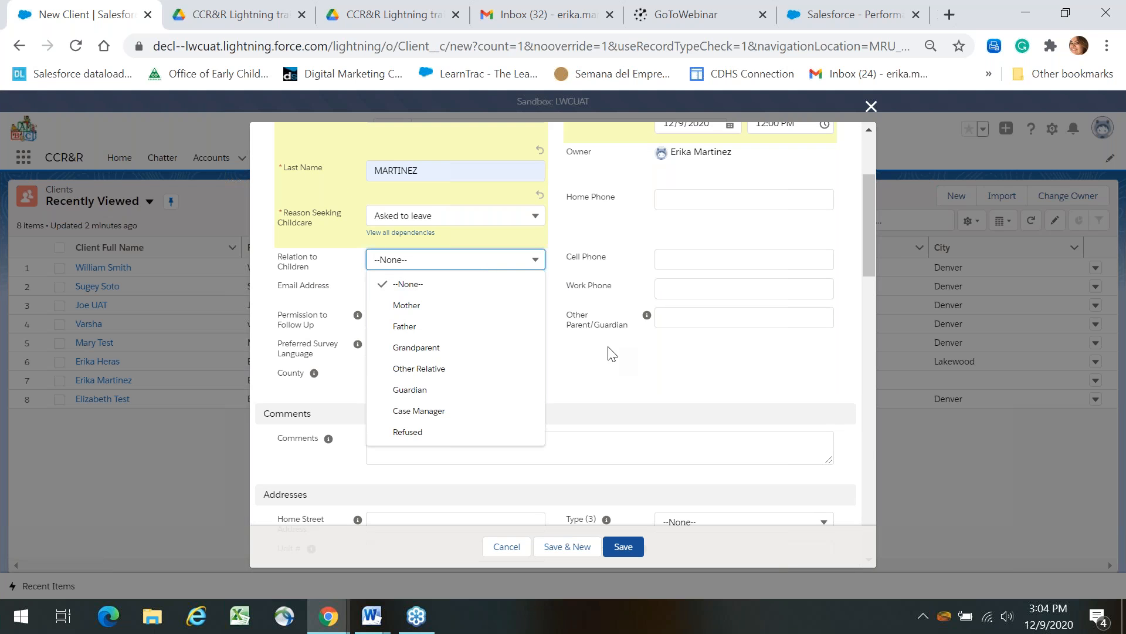
drag(871, 230, 869, 241)
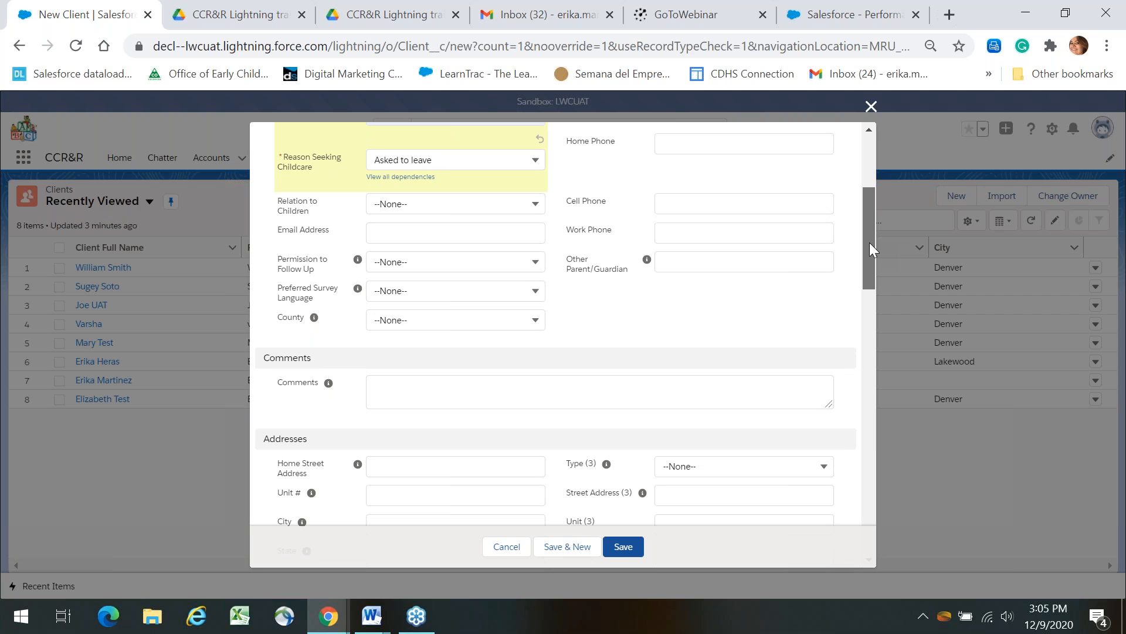
drag(869, 242, 866, 298)
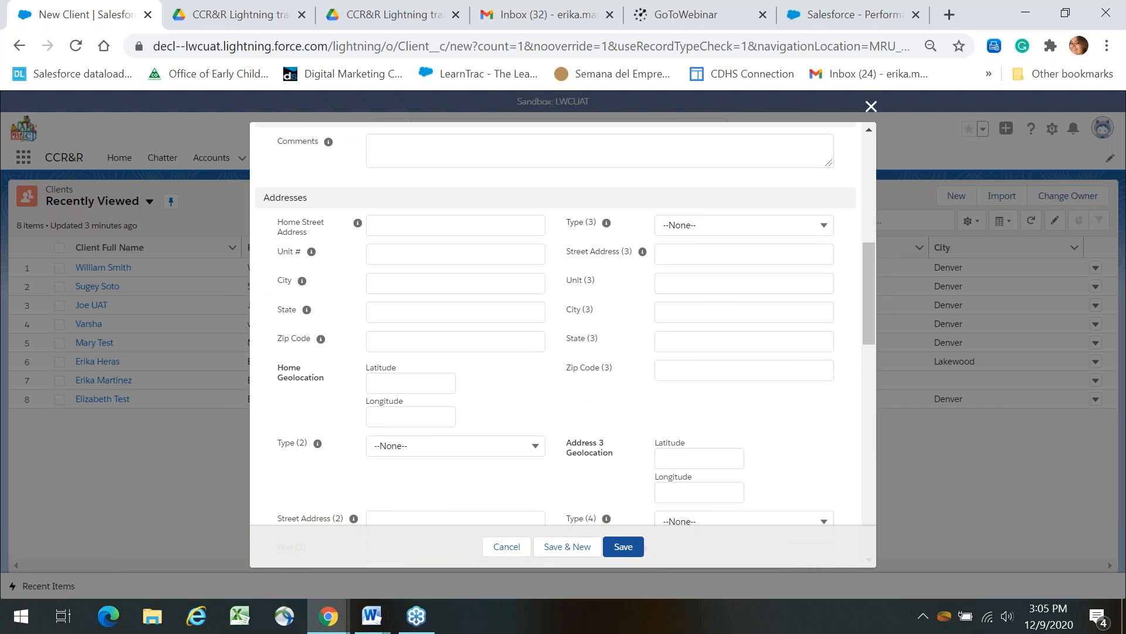
mouse_move(358, 222)
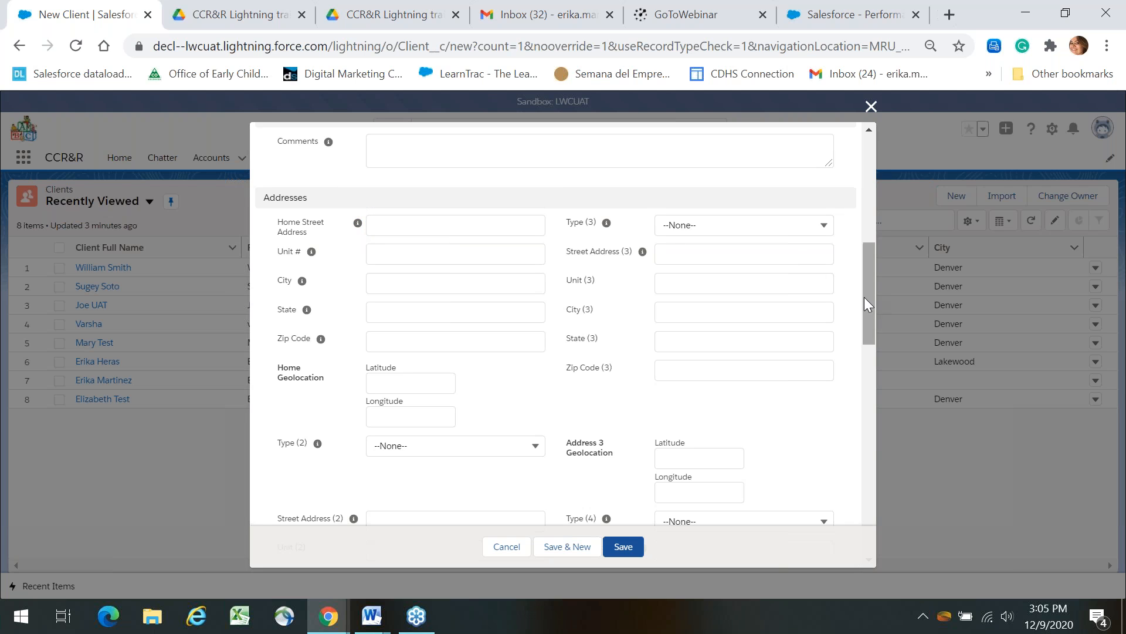
mouse_move(865, 298)
mouse_down()
mouse_move(867, 348)
mouse_move(860, 295)
mouse_up()
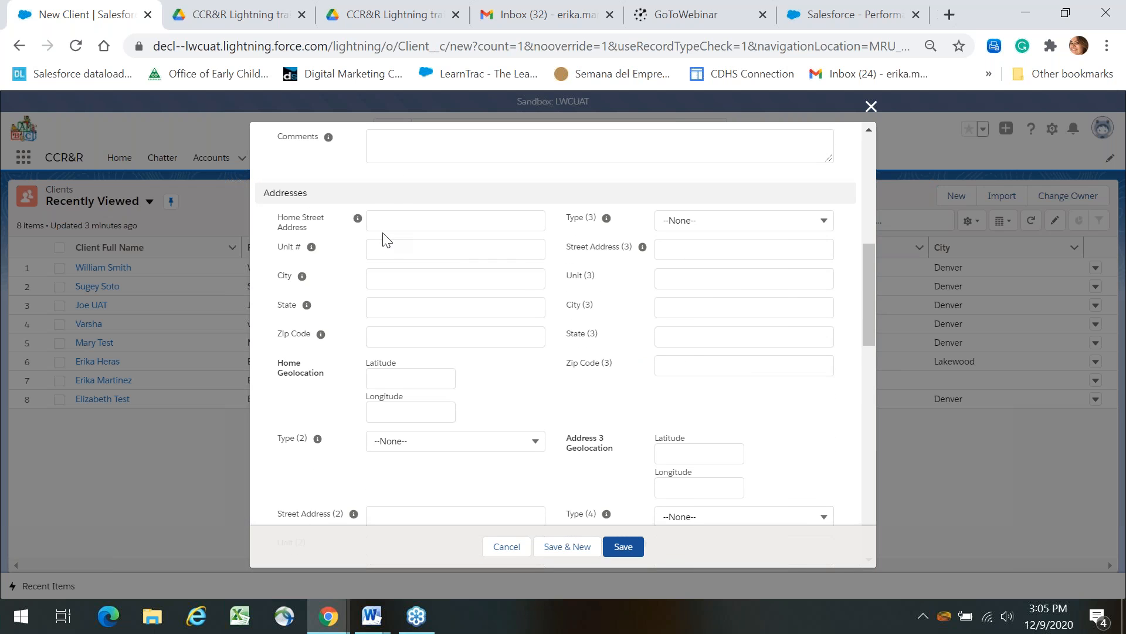
Fill Home Street Address from the second saved address suggestion.
click(377, 220)
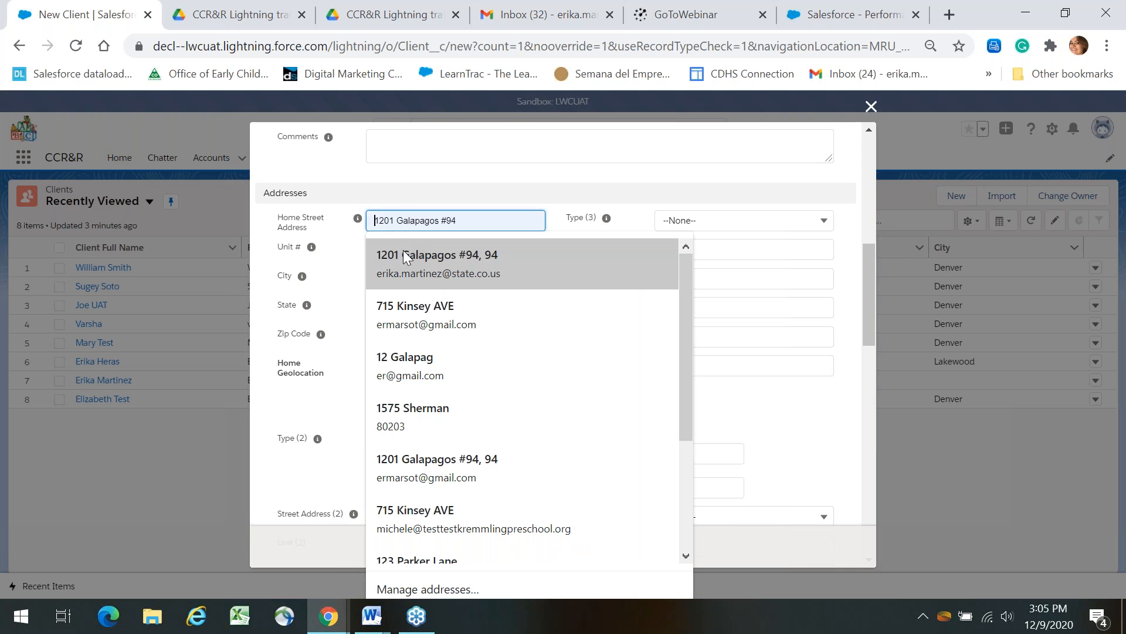
click(412, 305)
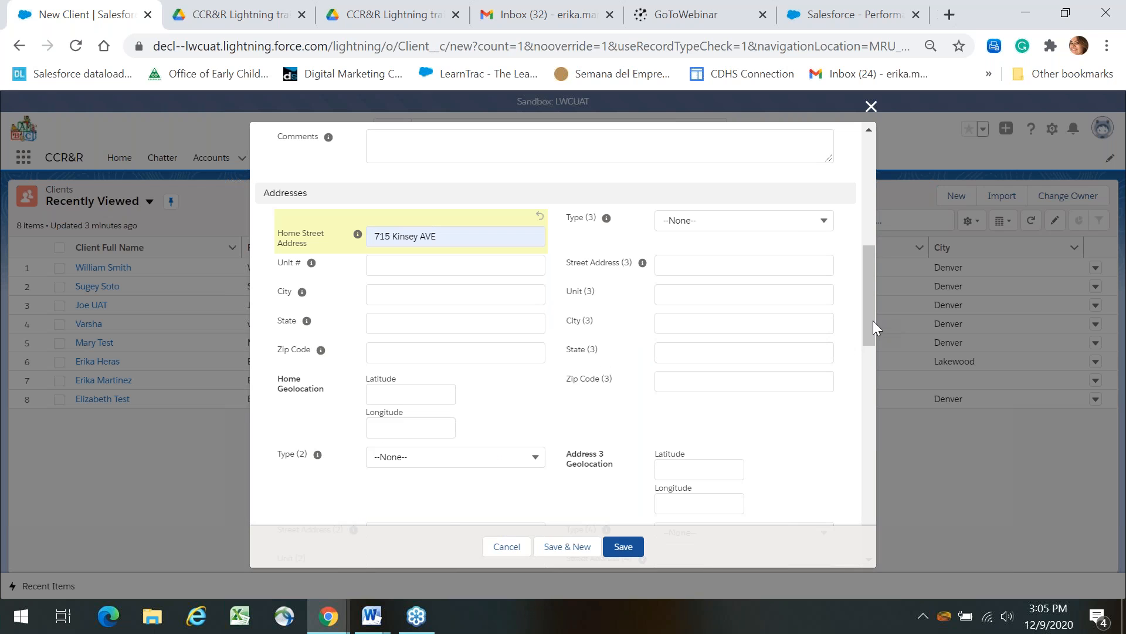
drag(873, 329, 858, 241)
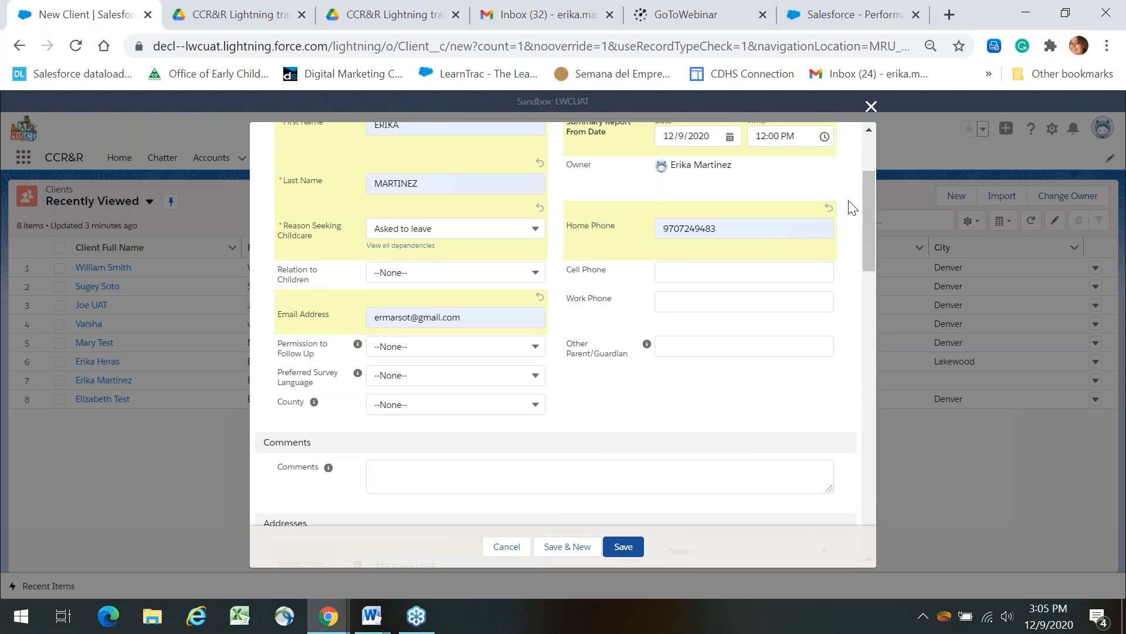
drag(864, 215, 856, 284)
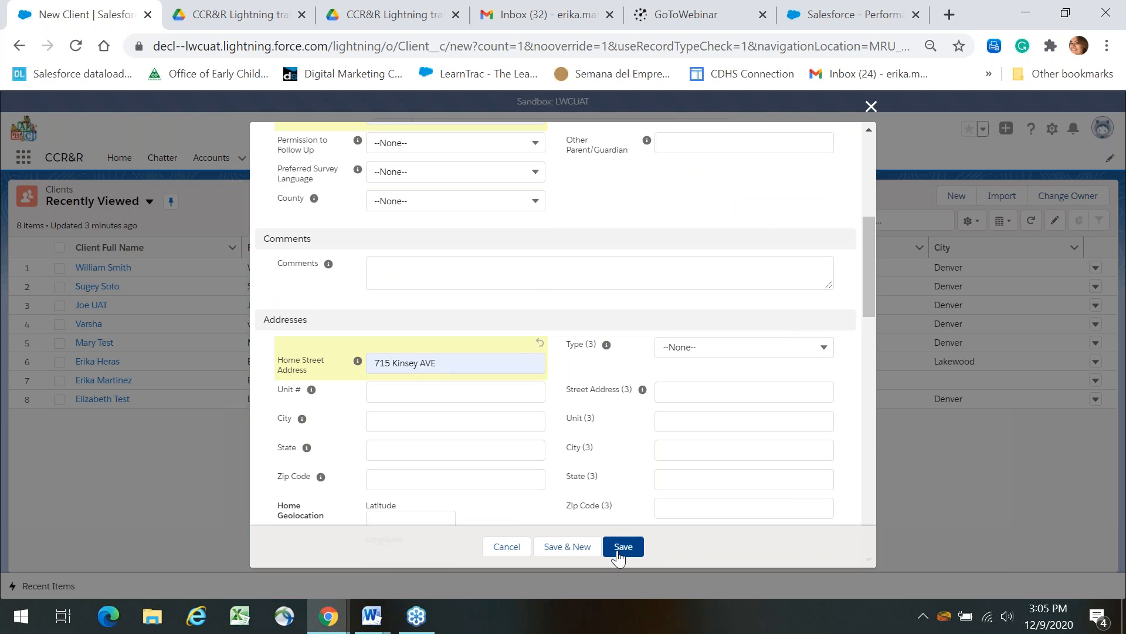
Cancel the new client form and open the first recent client's Related and Conversation view.
click(508, 548)
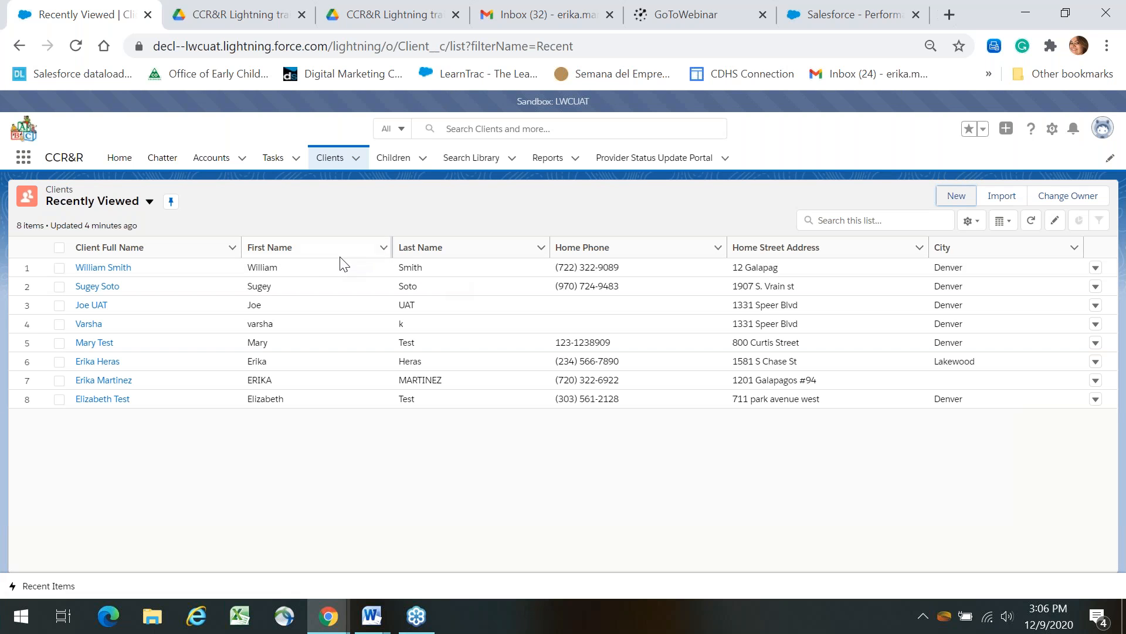
click(112, 268)
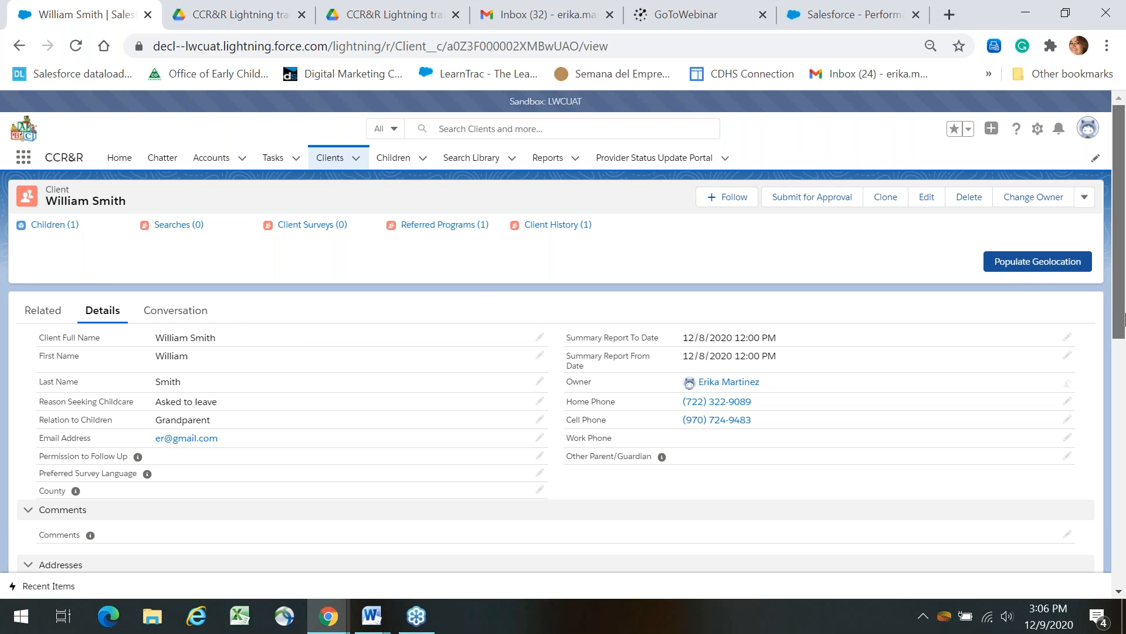
mouse_move(1124, 321)
mouse_down()
mouse_move(1122, 577)
mouse_move(1117, 334)
mouse_up()
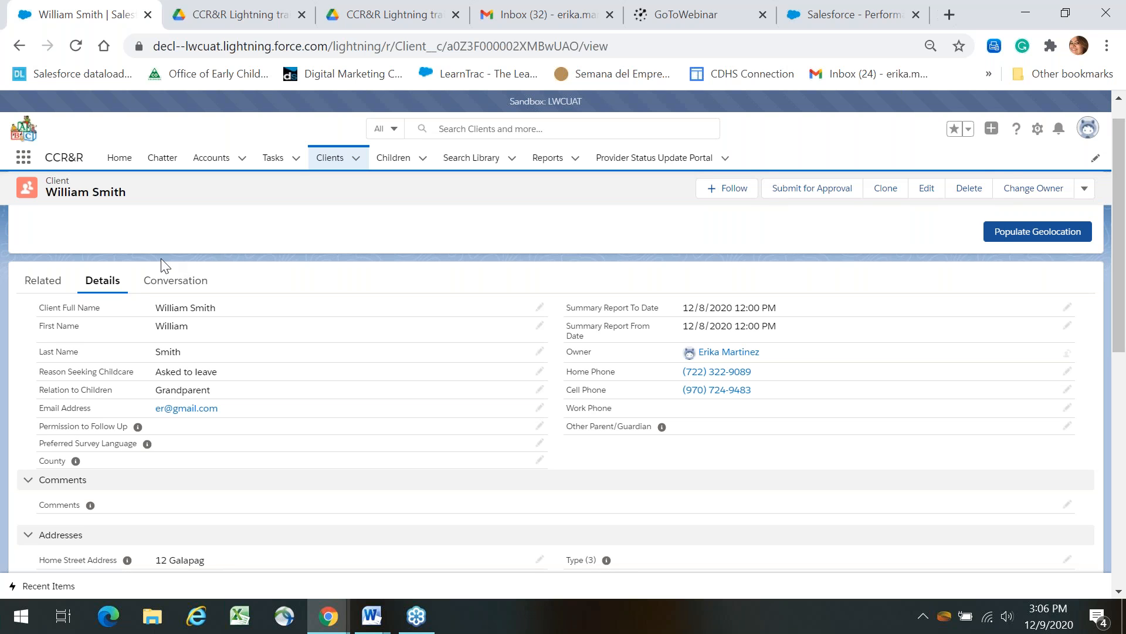
click(43, 281)
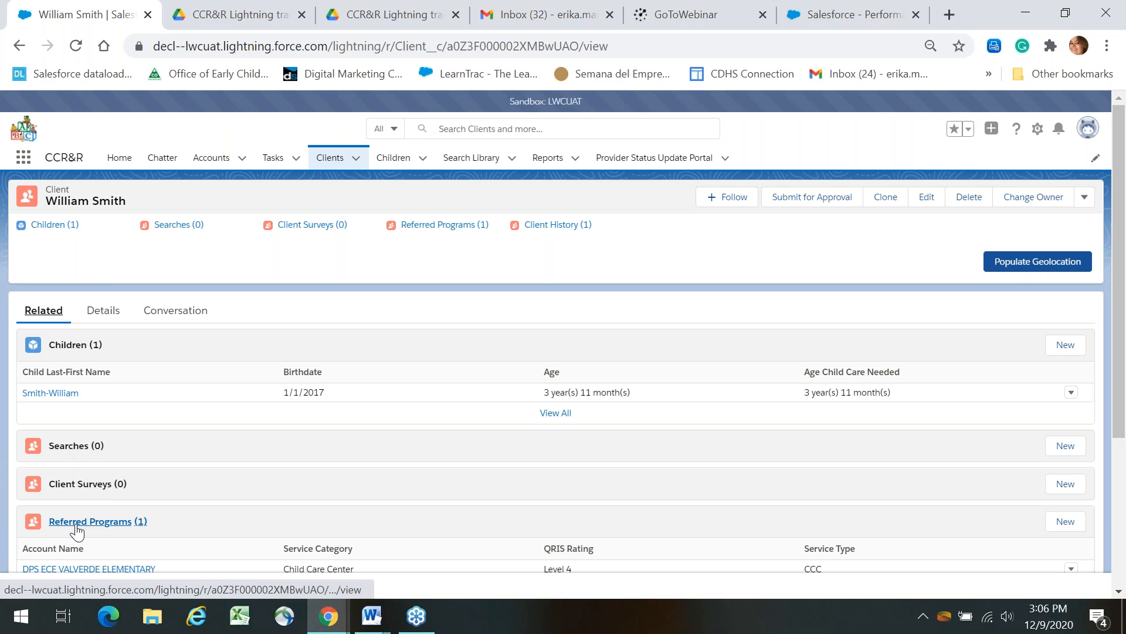
click(170, 311)
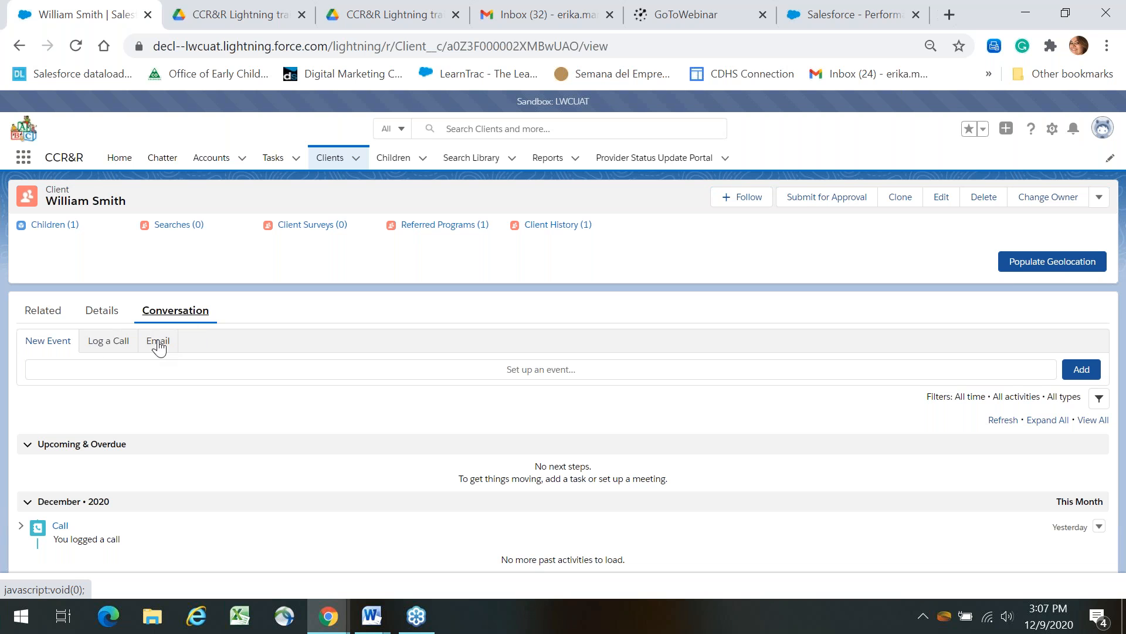
Start logging a call with Type set to Call and the suggested contact linked.
click(125, 346)
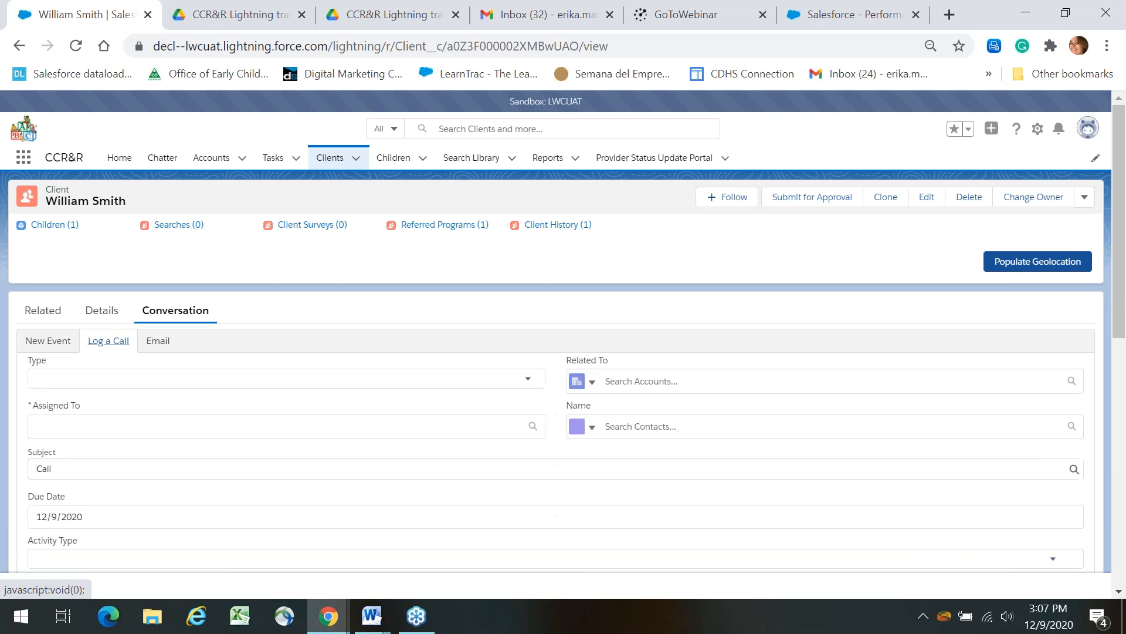
click(1120, 376)
scroll(1124, 267, up, 1)
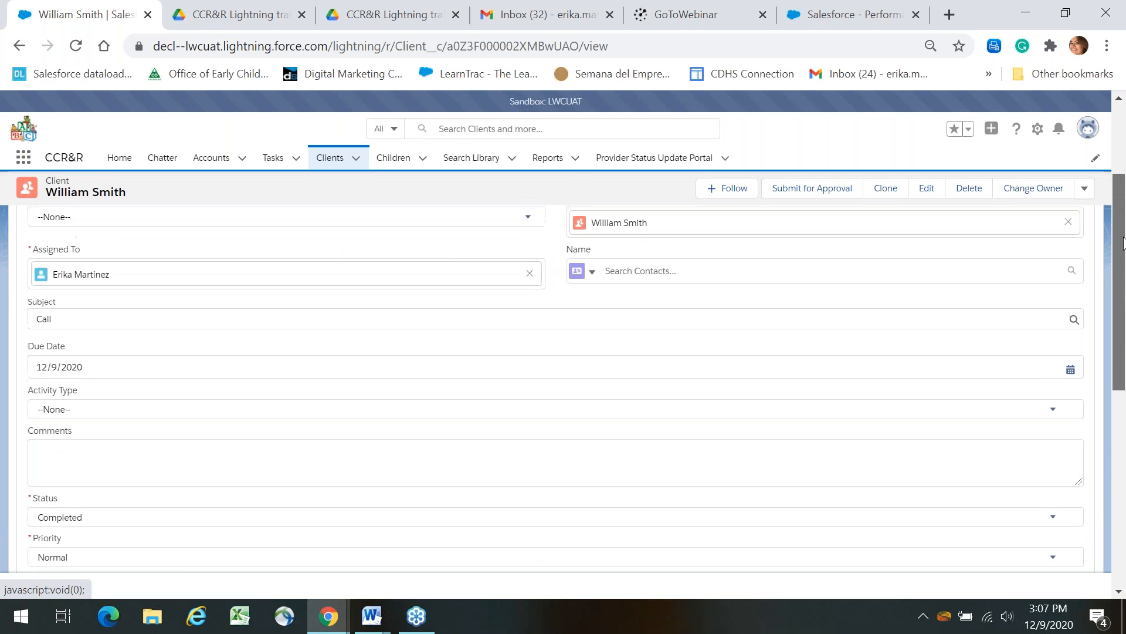
scroll(796, 258, up, 2)
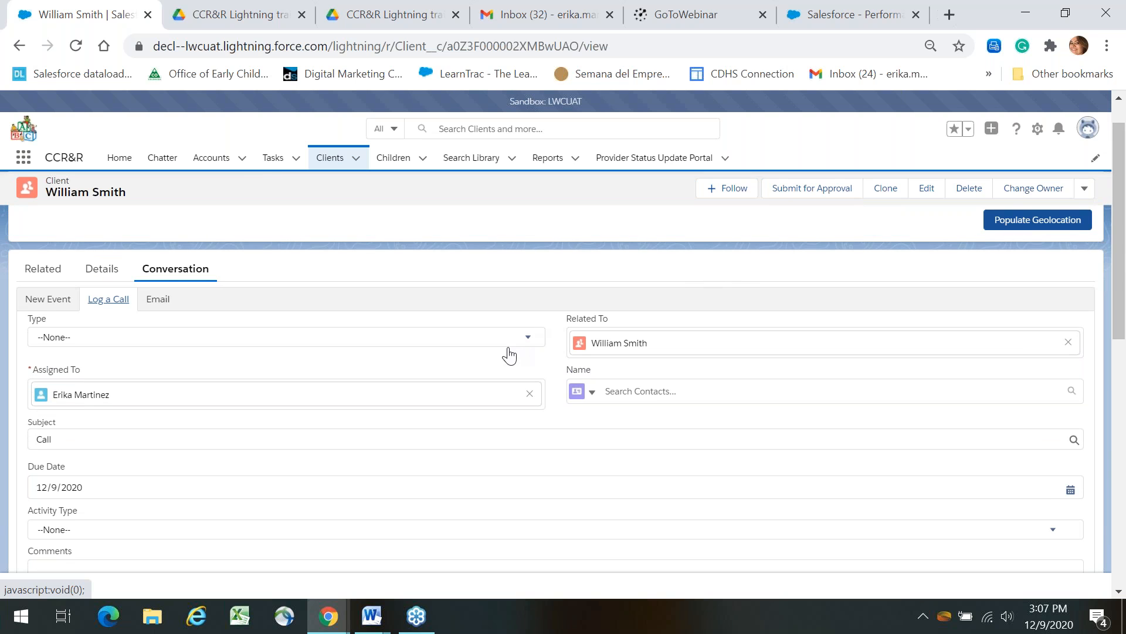
click(506, 341)
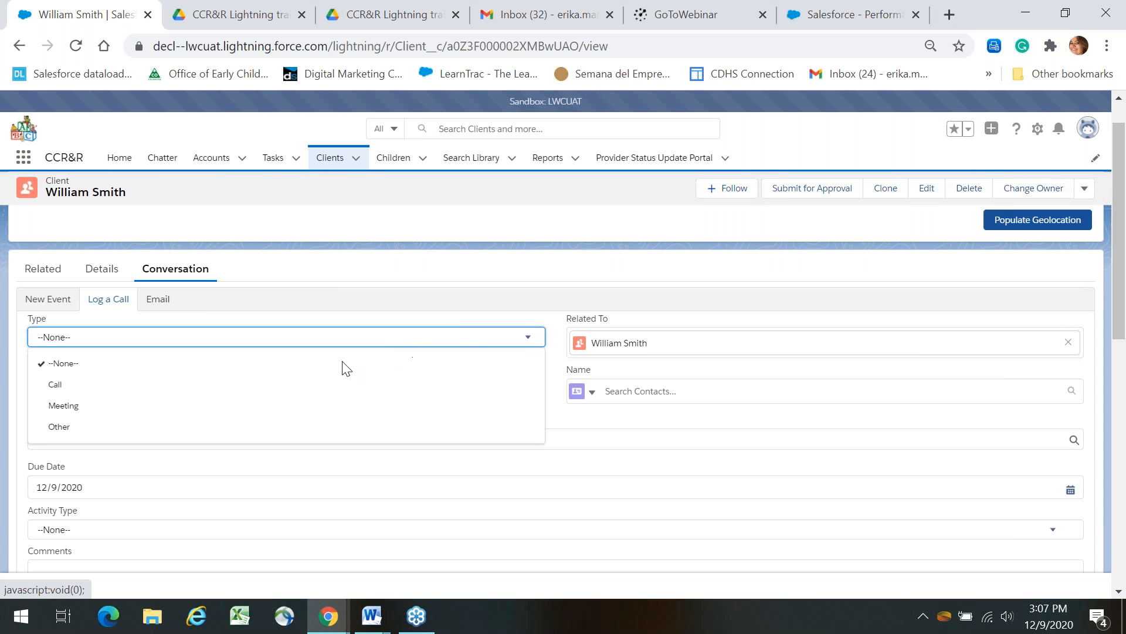
click(293, 384)
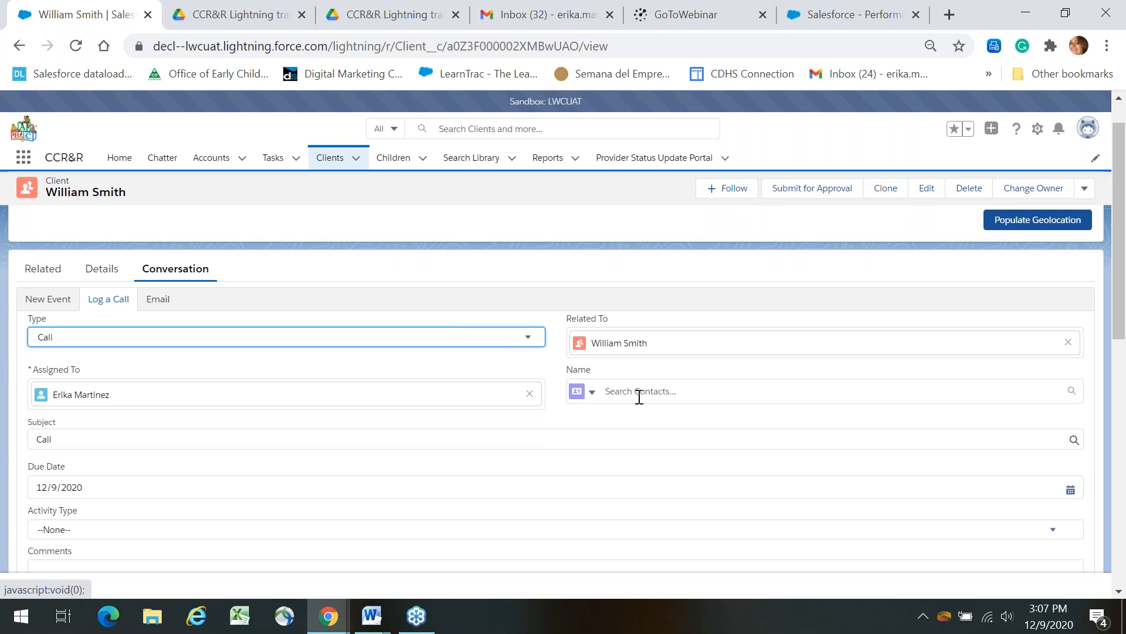
click(659, 399)
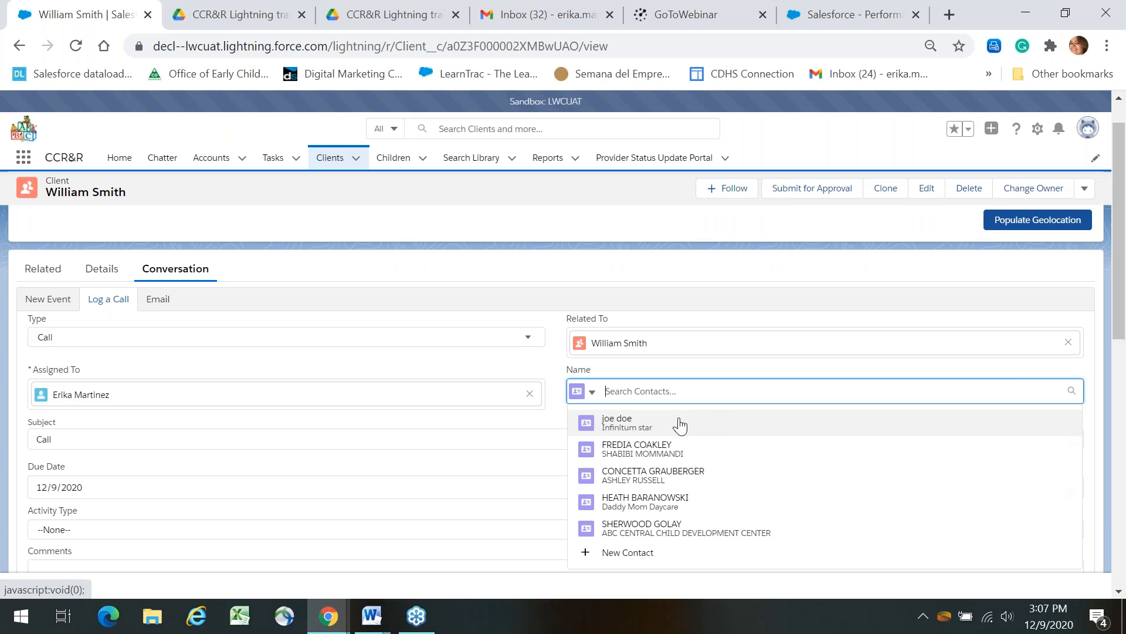
click(679, 427)
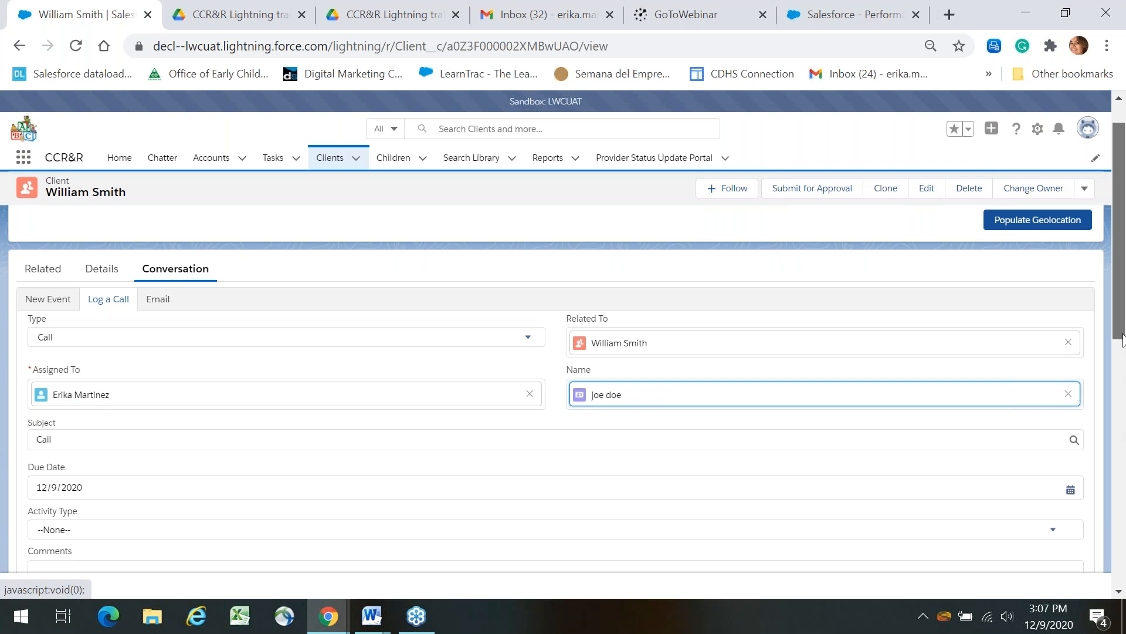
Set Activity Type to C-Consumer Education, keep Priority Normal, and save the call.
scroll(1122, 378, down, 2)
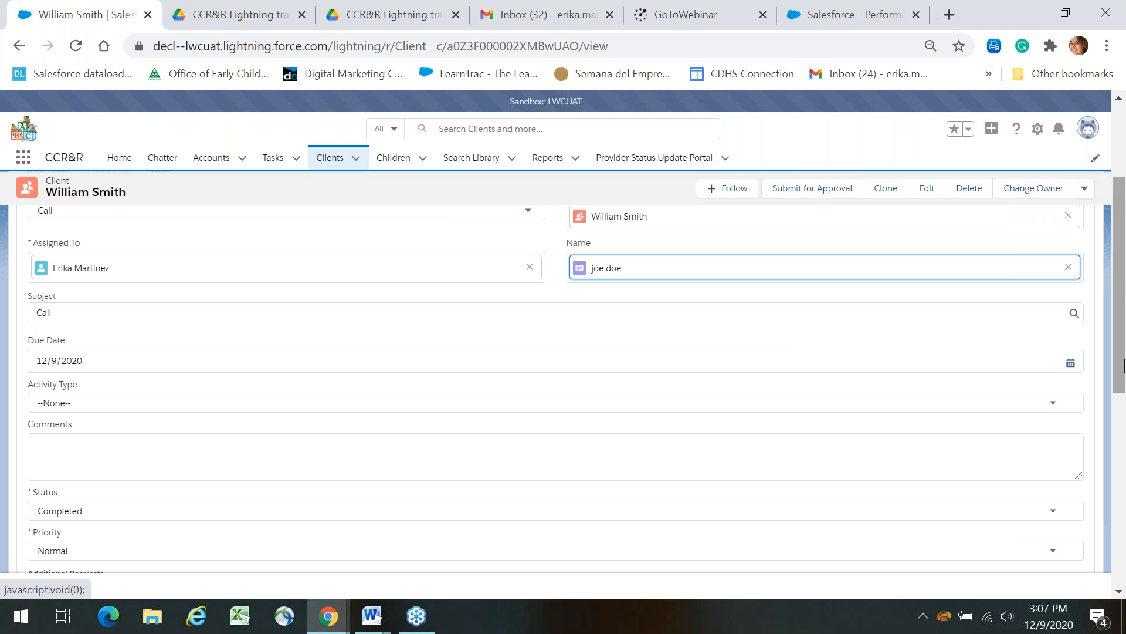
scroll(1122, 405, down, 1)
scroll(1122, 404, down, 1)
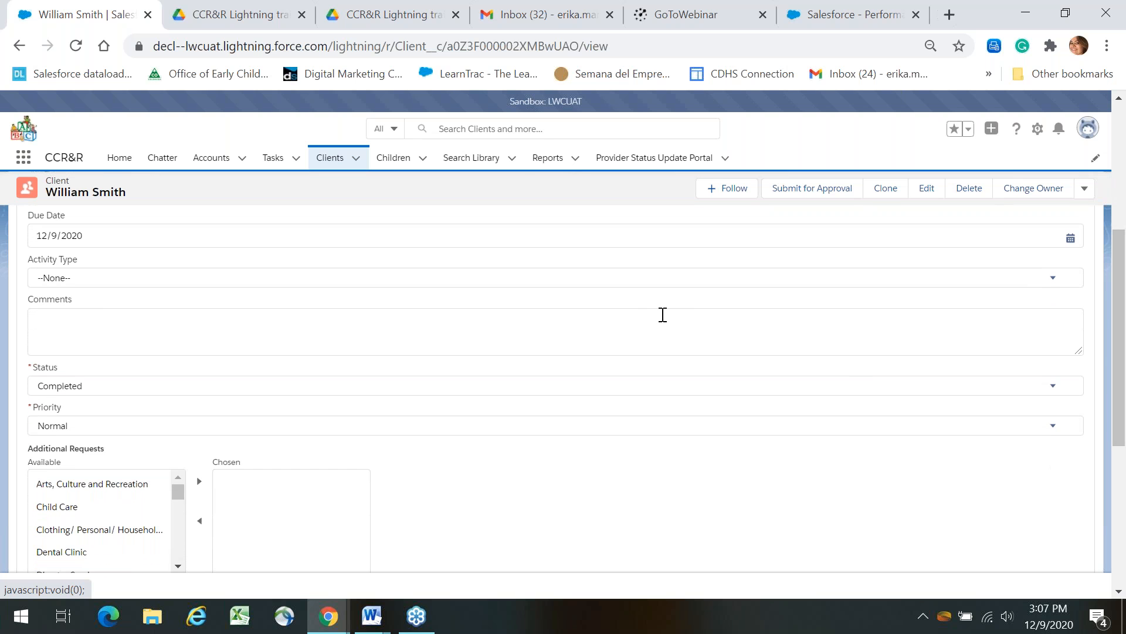
click(631, 279)
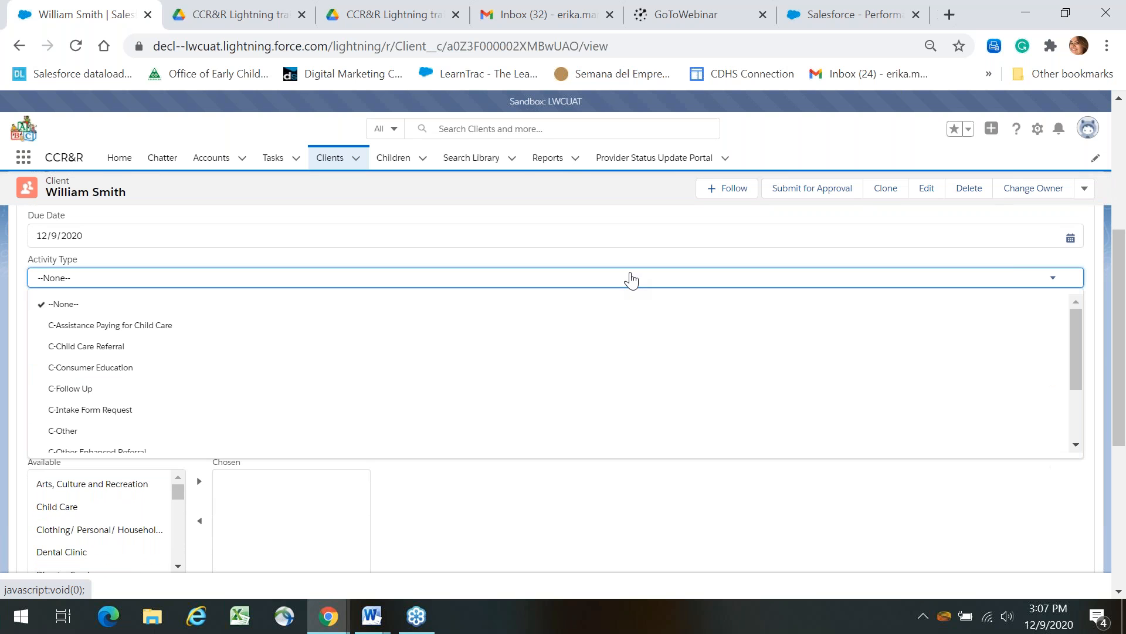
click(631, 278)
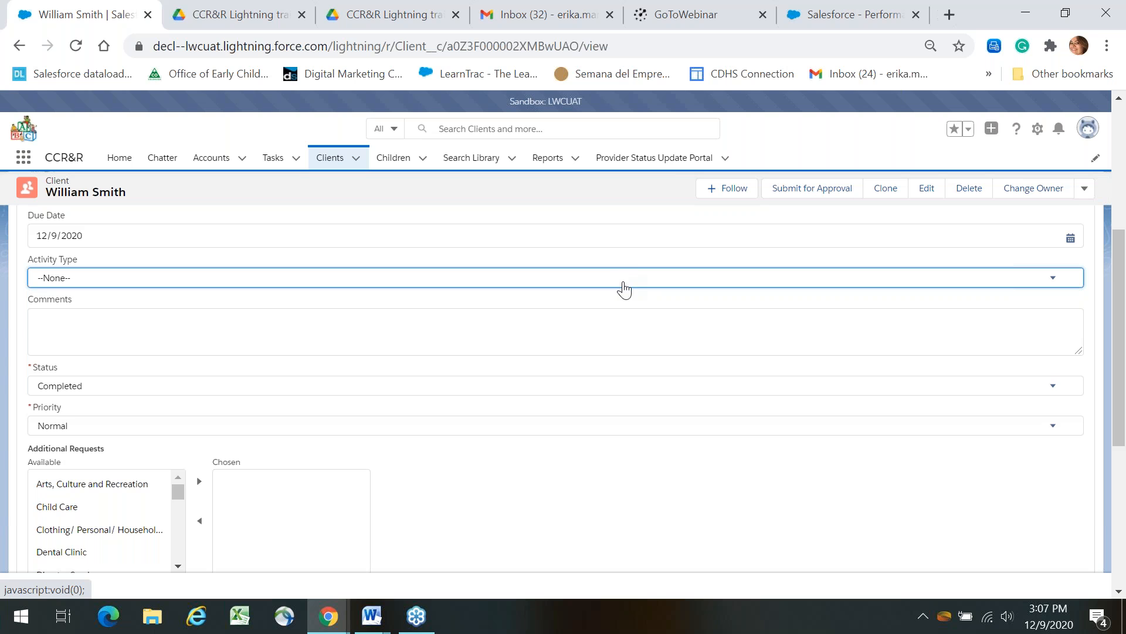
click(624, 283)
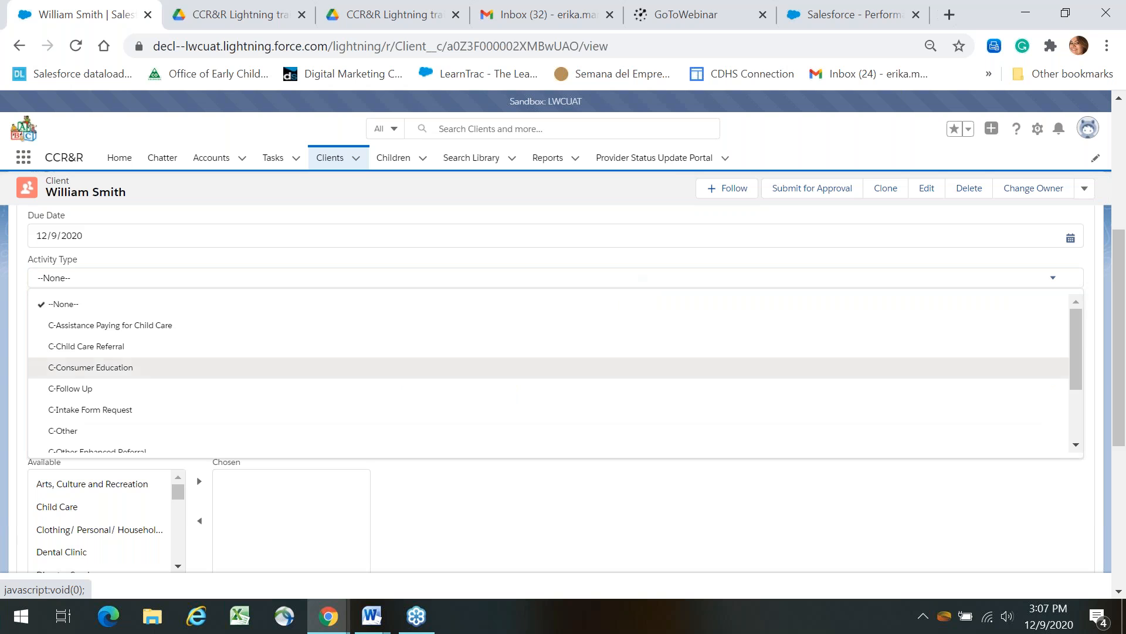
click(399, 367)
click(324, 333)
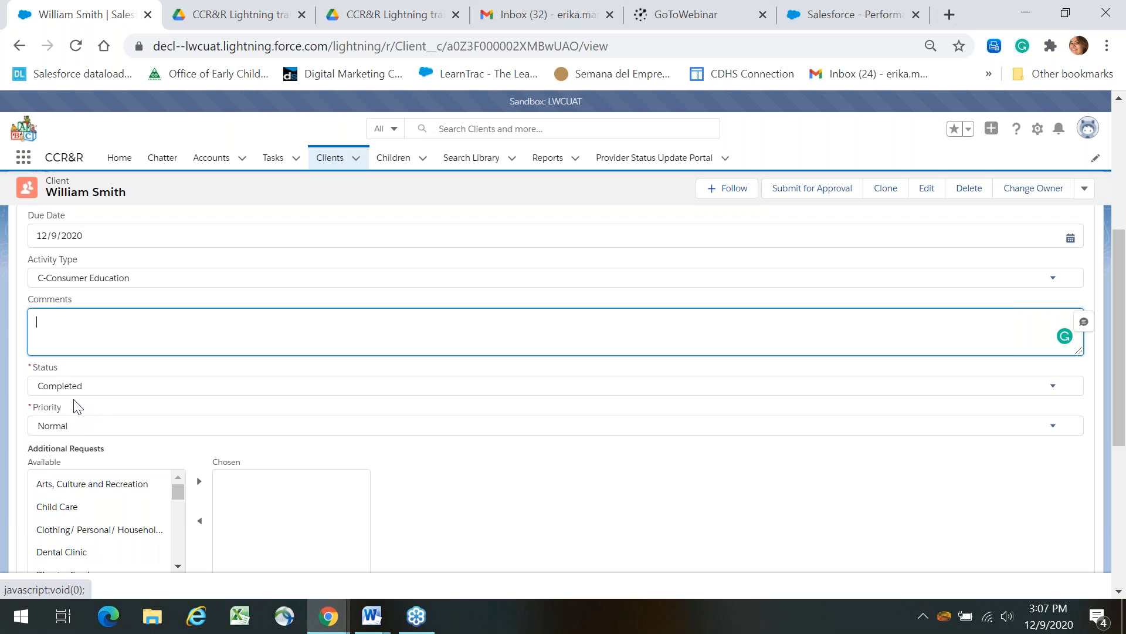
click(81, 431)
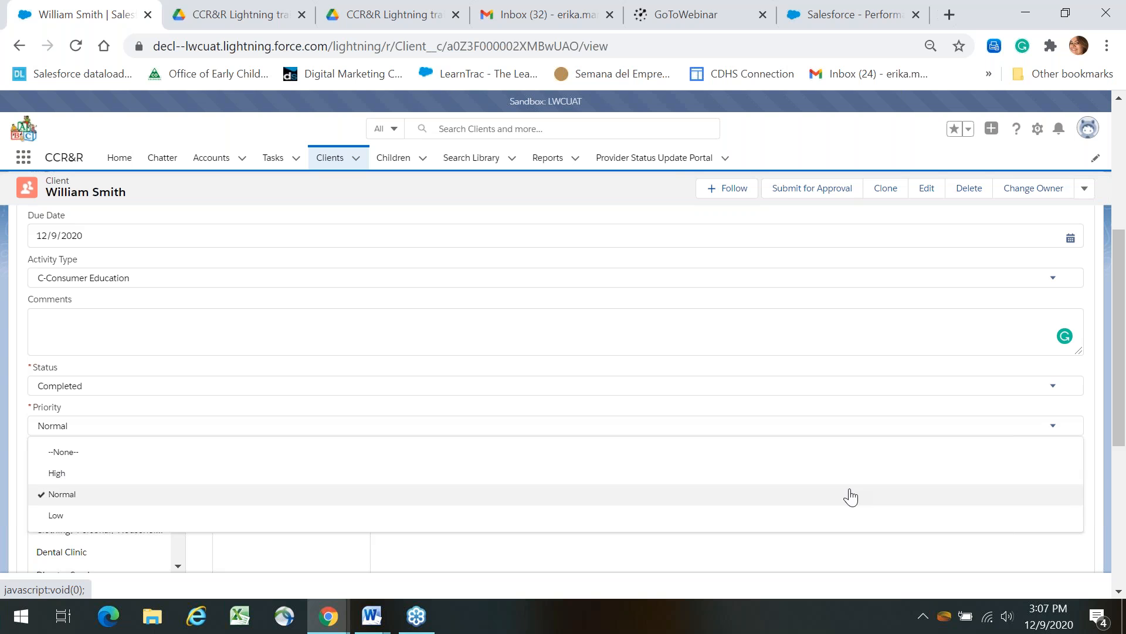
click(870, 564)
scroll(1125, 479, down, 3)
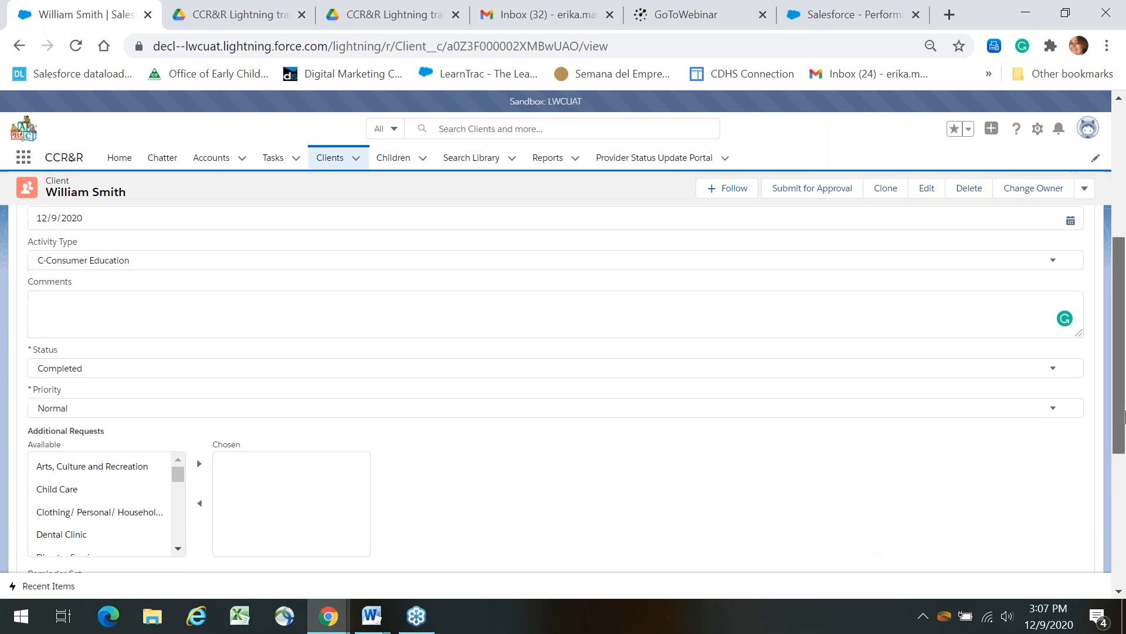
drag(1125, 479, 1125, 505)
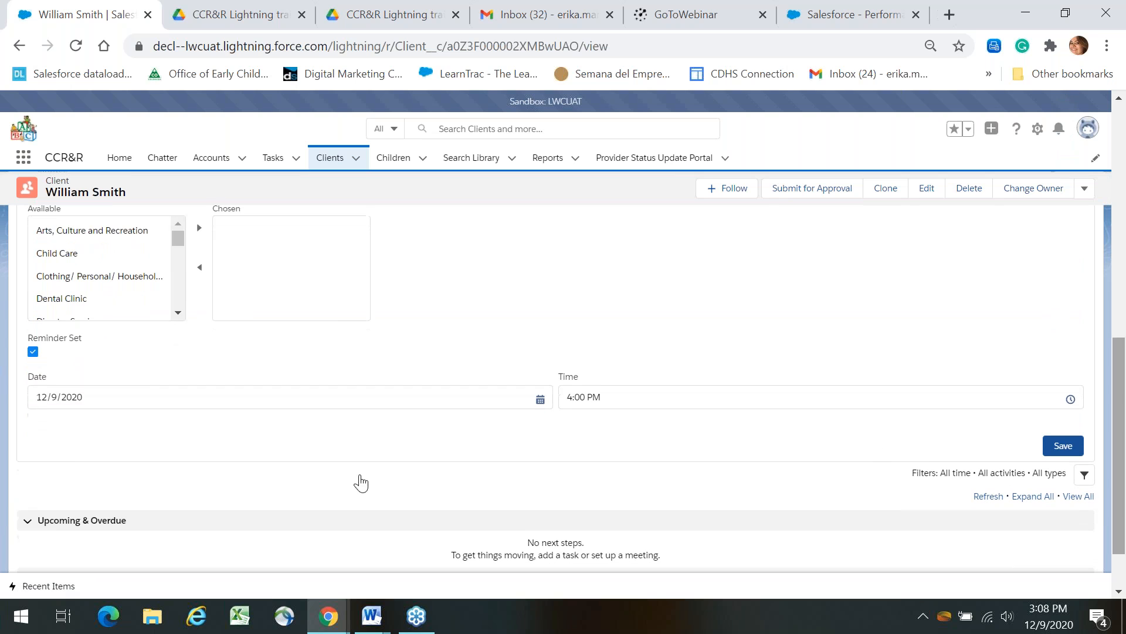
click(1056, 448)
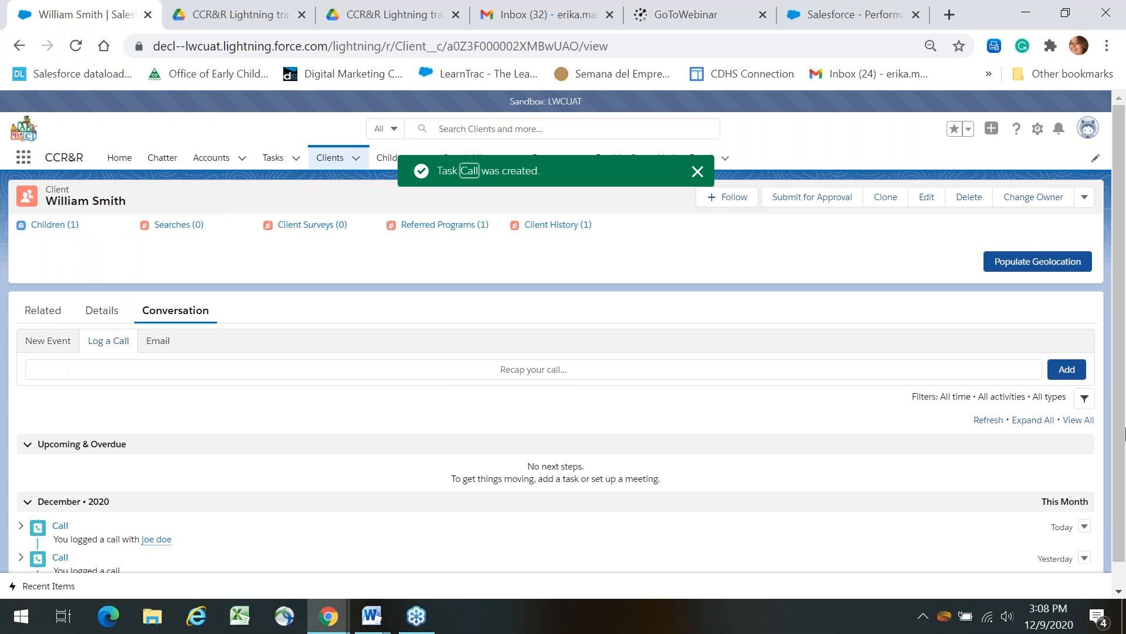
Check the new call in the client's activity timeline, then go to the Children list.
drag(1125, 444, 1125, 478)
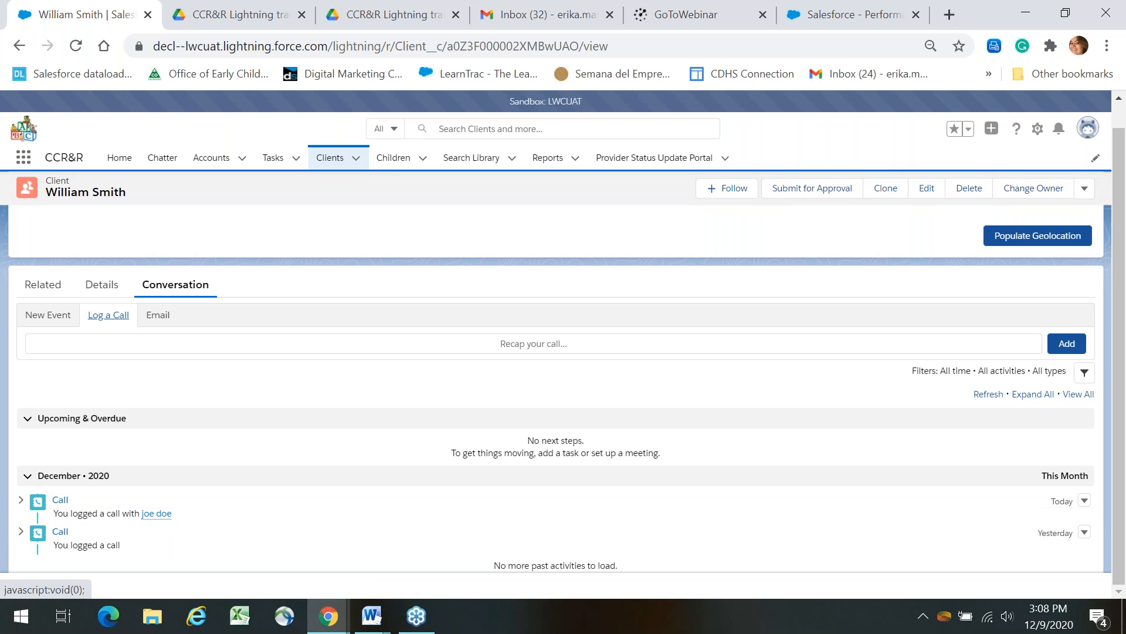
drag(1125, 472, 1125, 408)
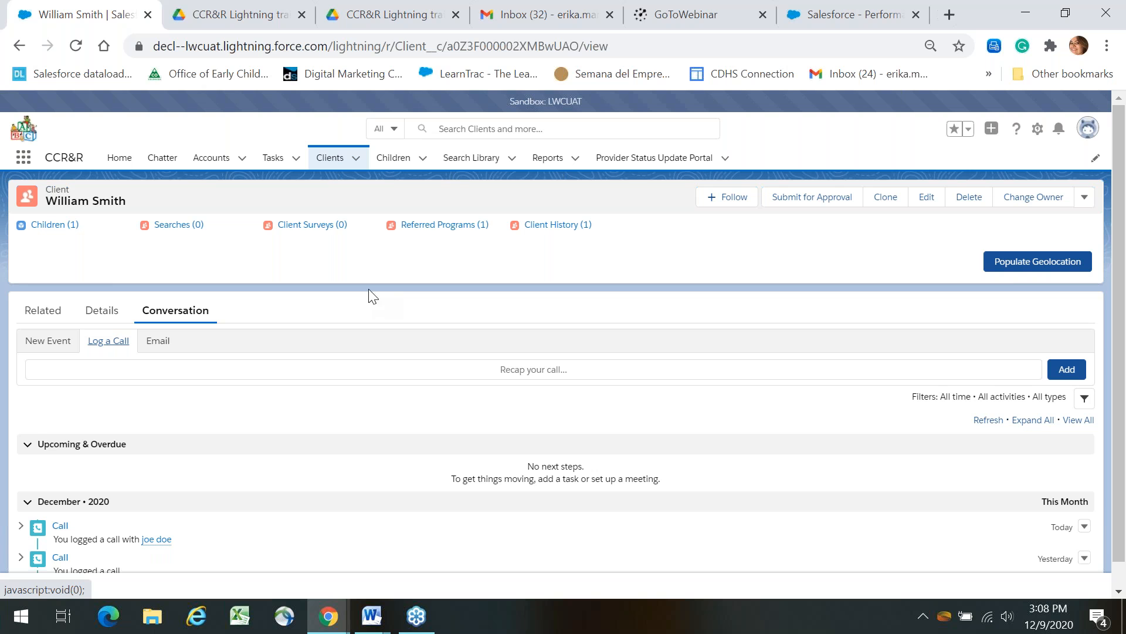
click(387, 167)
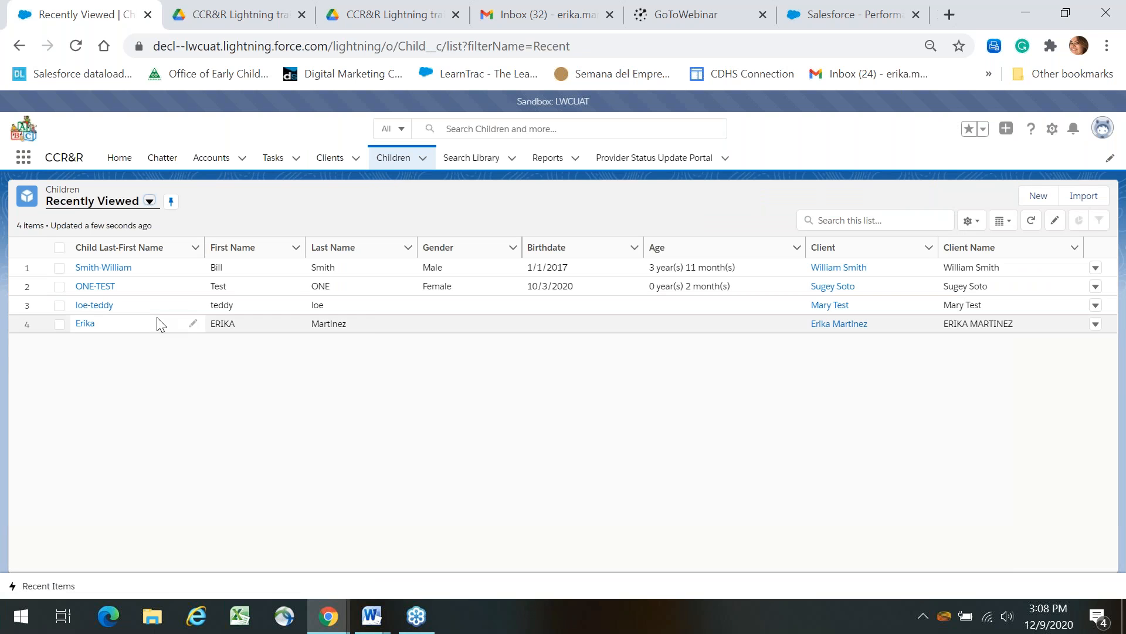
Start a new child record and enter the child's first and last name.
click(1038, 200)
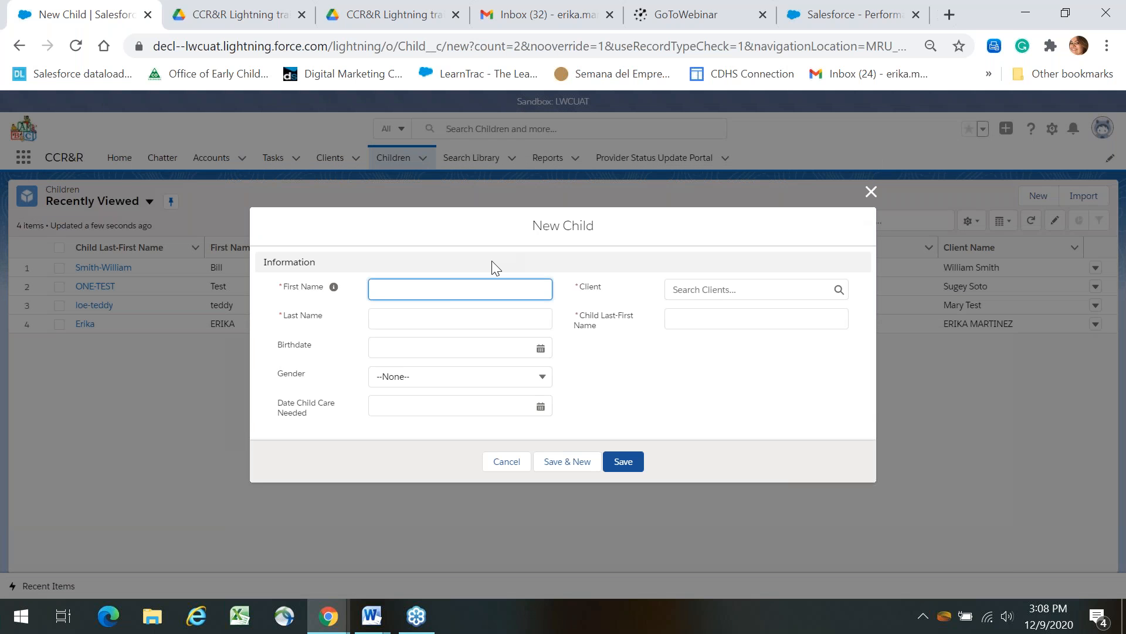
text(Junior)
click(428, 317)
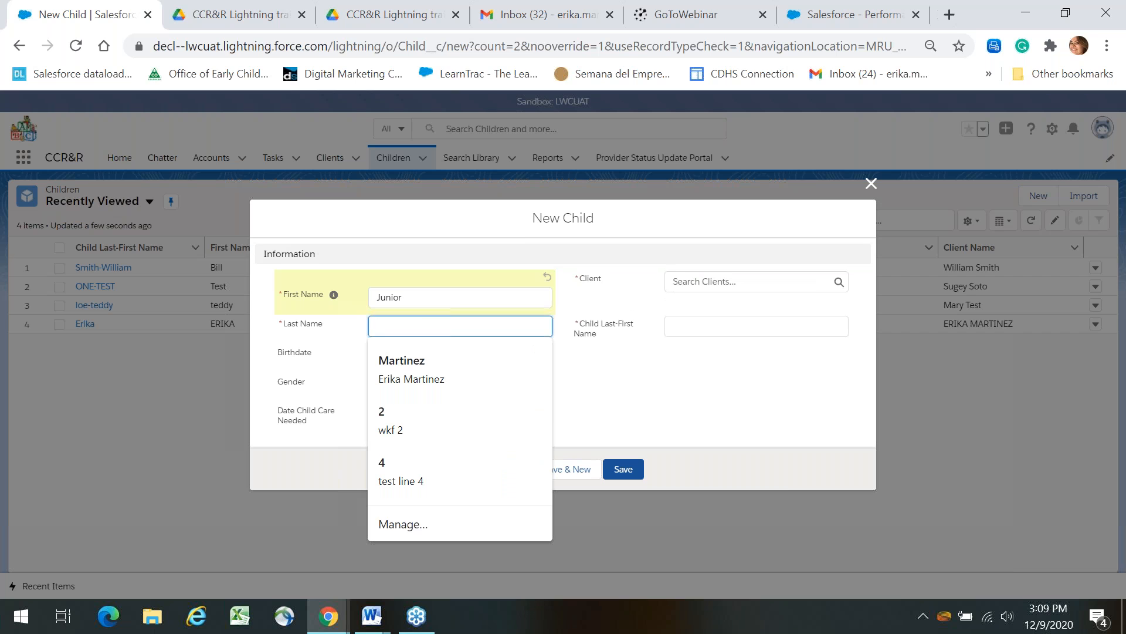
text(doe)
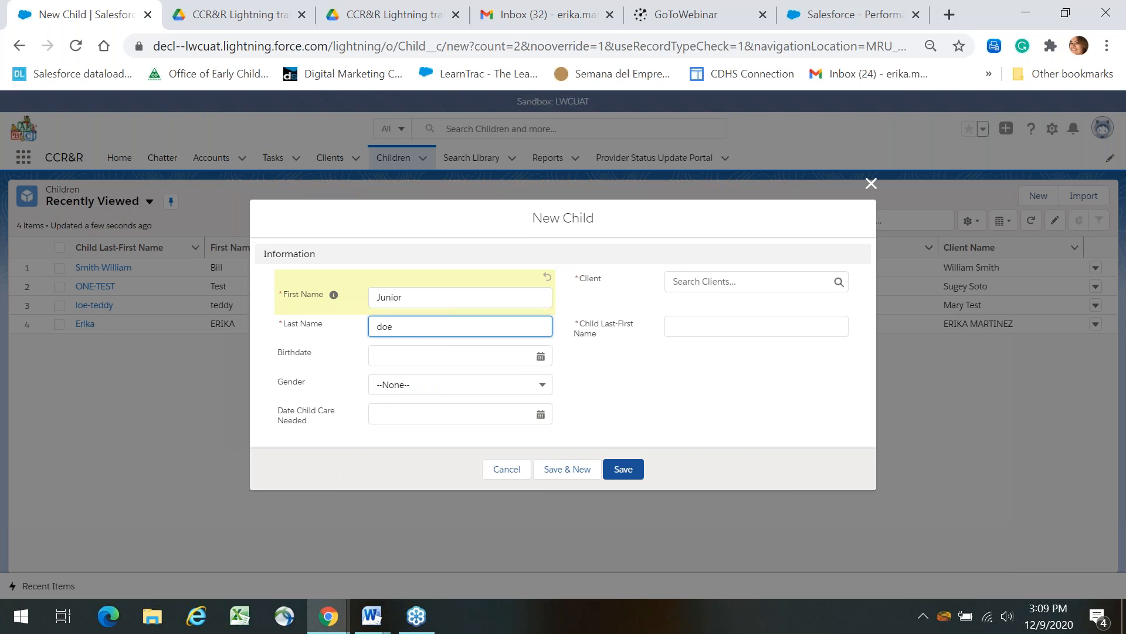
Set birthdate 12/9/2020 and gender Female, leaving Date Child Care Needed empty.
click(541, 355)
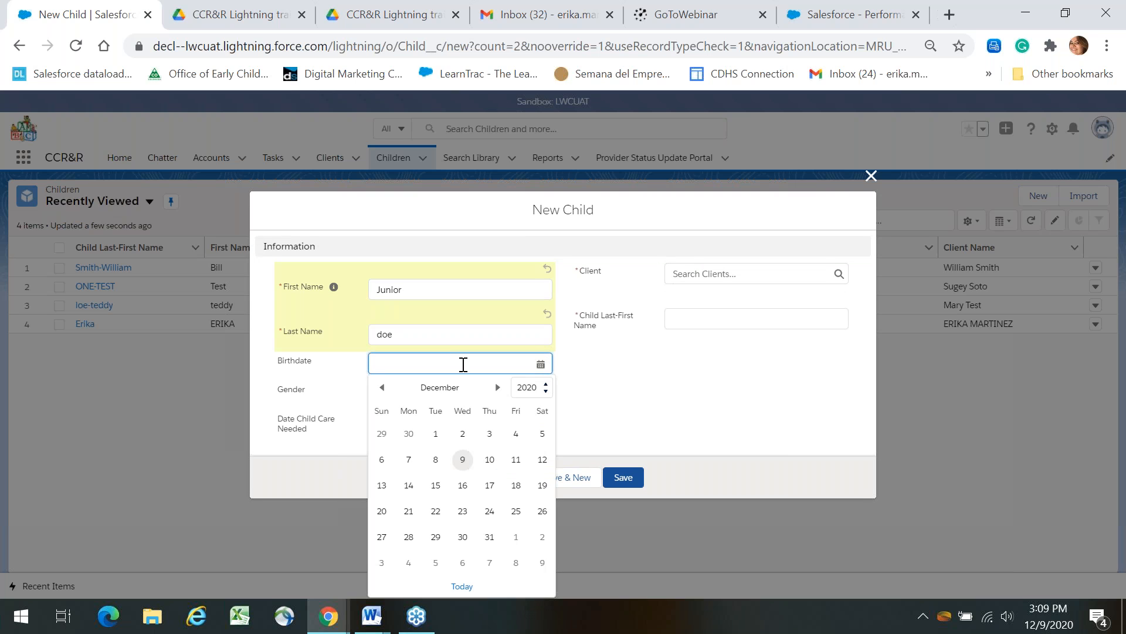
click(463, 459)
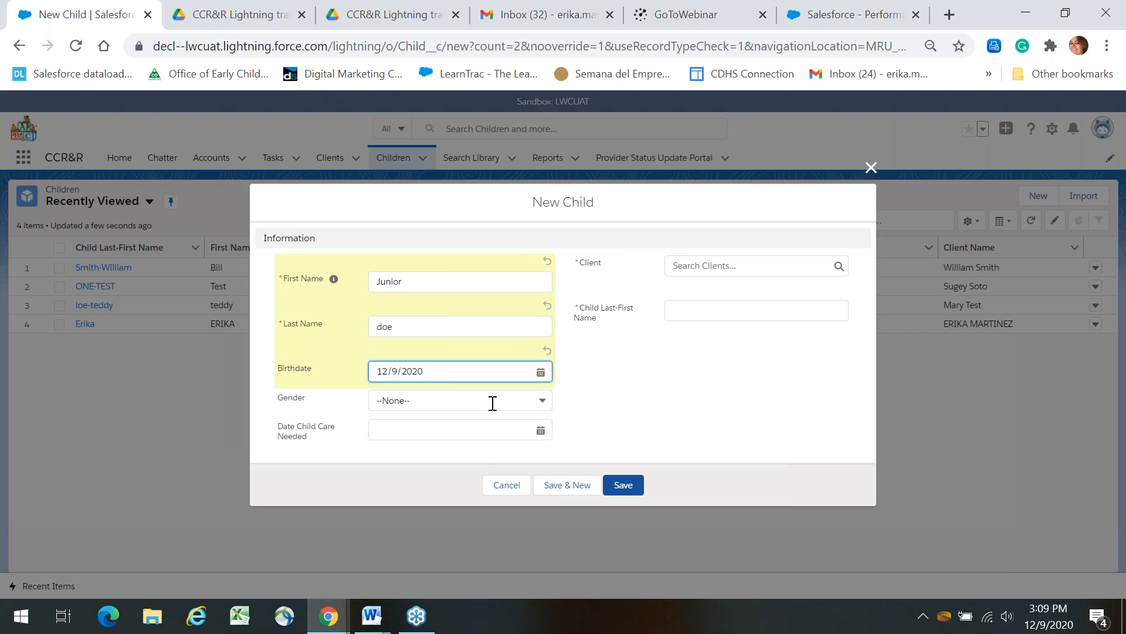
click(493, 403)
click(457, 447)
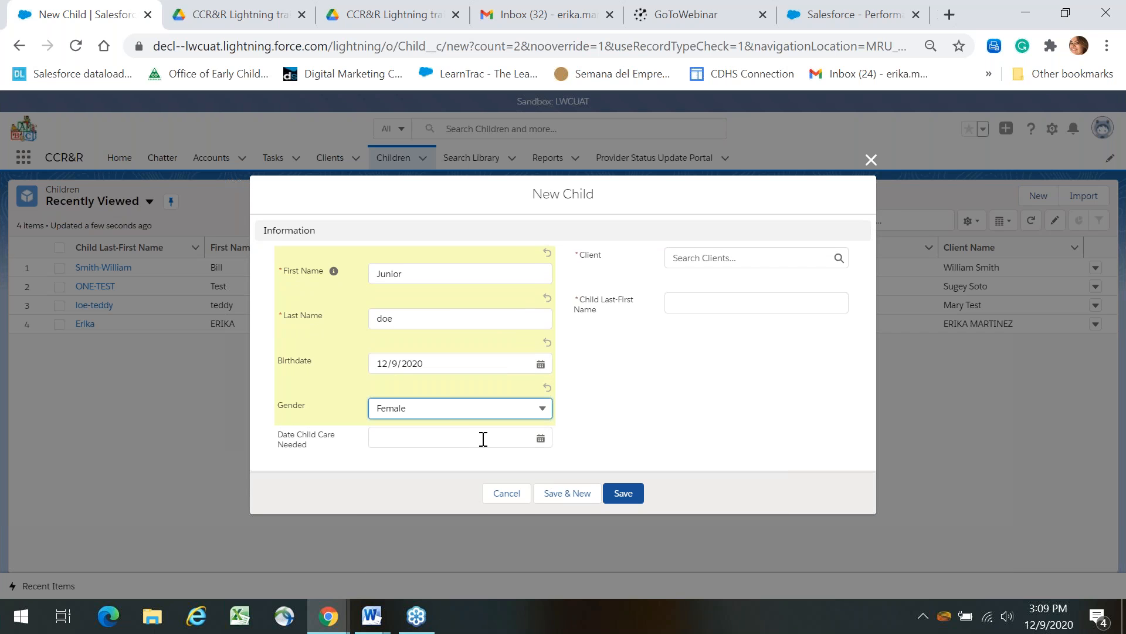
click(483, 439)
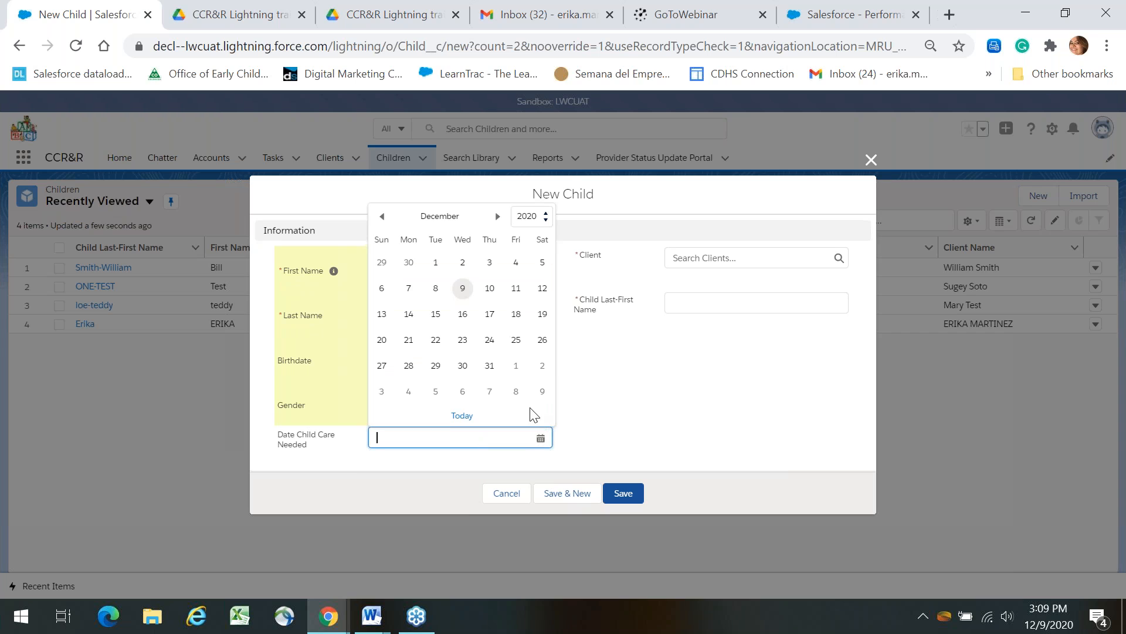
click(345, 463)
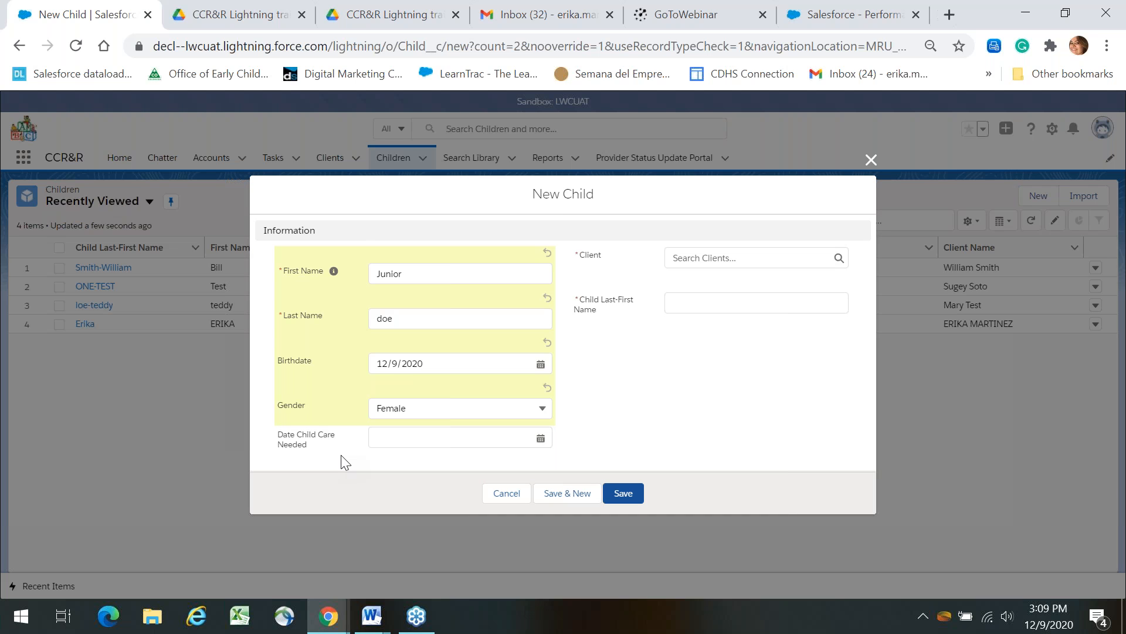
click(427, 446)
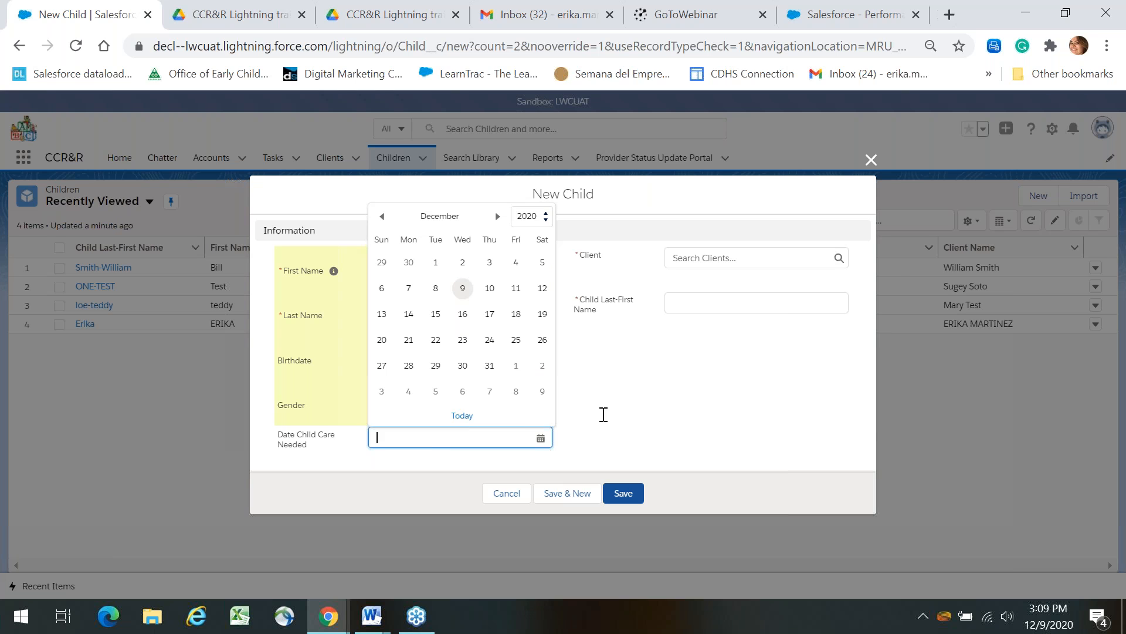
click(790, 256)
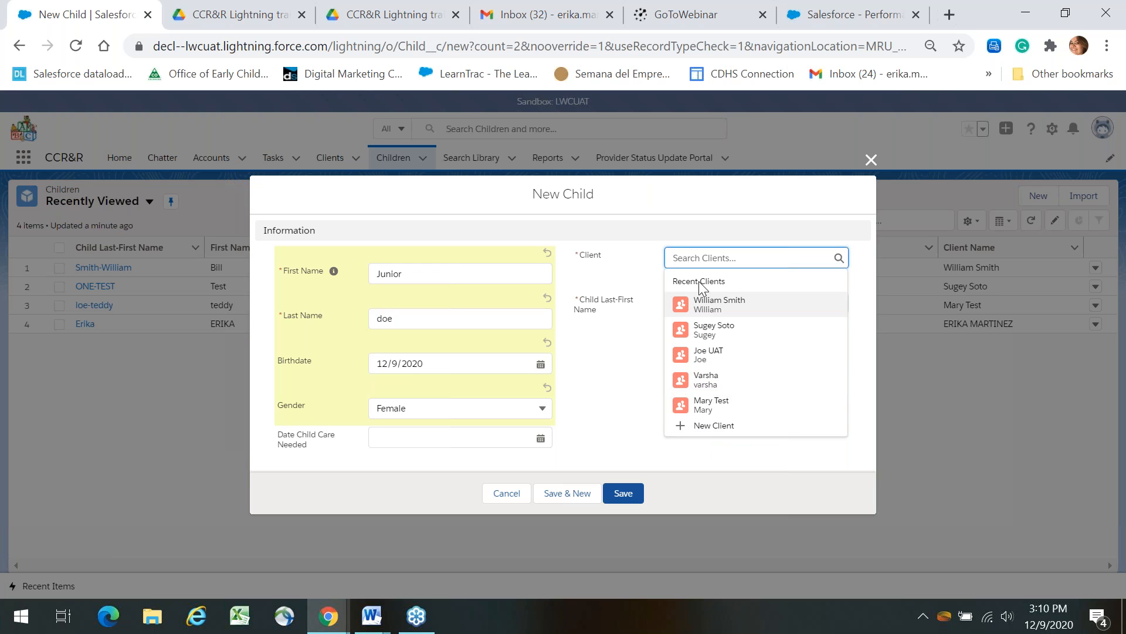
Link the first recent client, enter the child's Last-First Name, and save the child record.
click(704, 305)
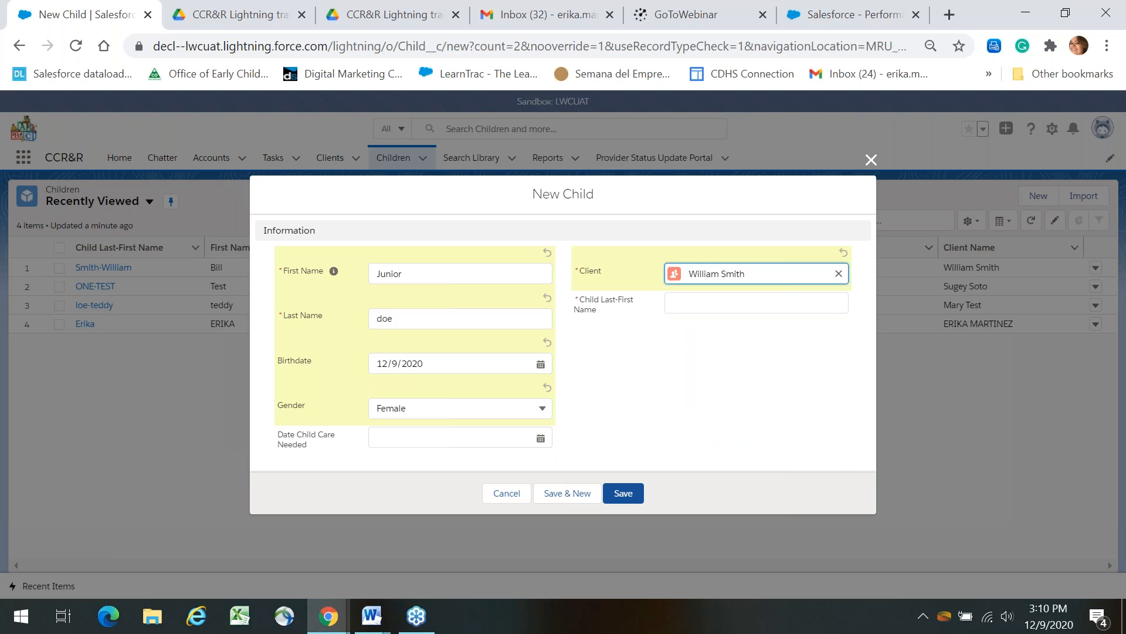
click(756, 303)
click(764, 387)
click(716, 301)
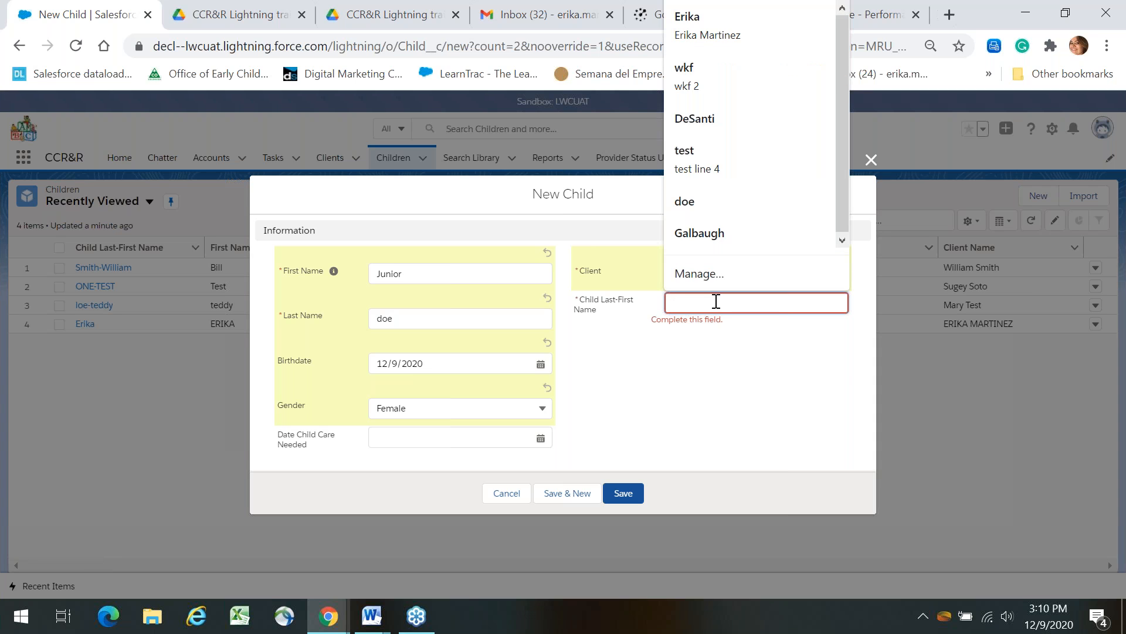
text(Doe)
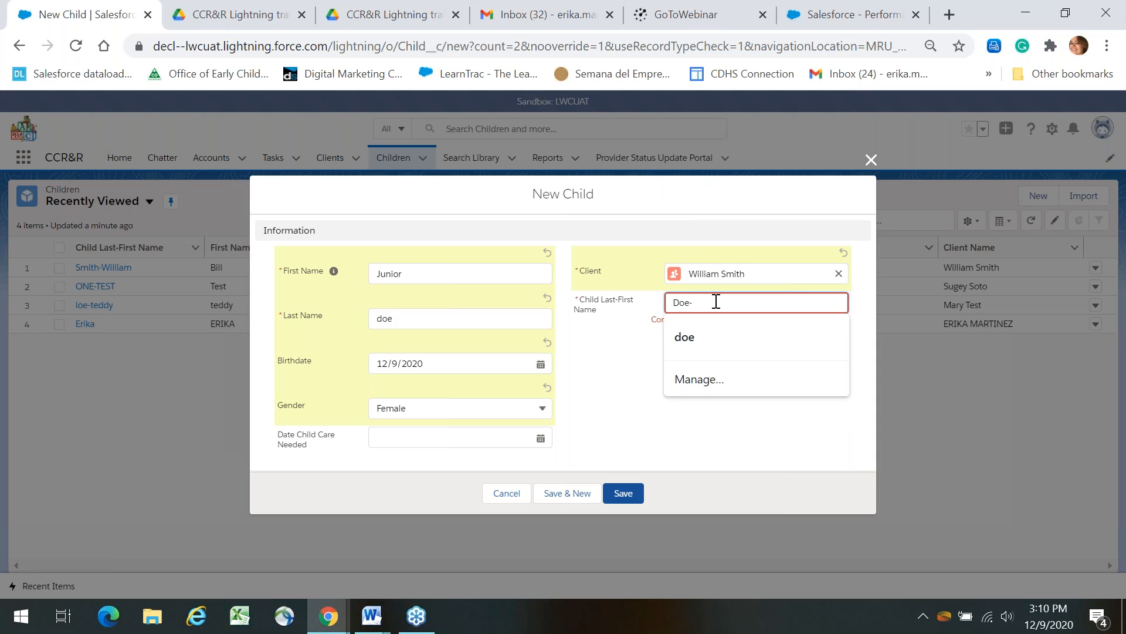
text(-Jun)
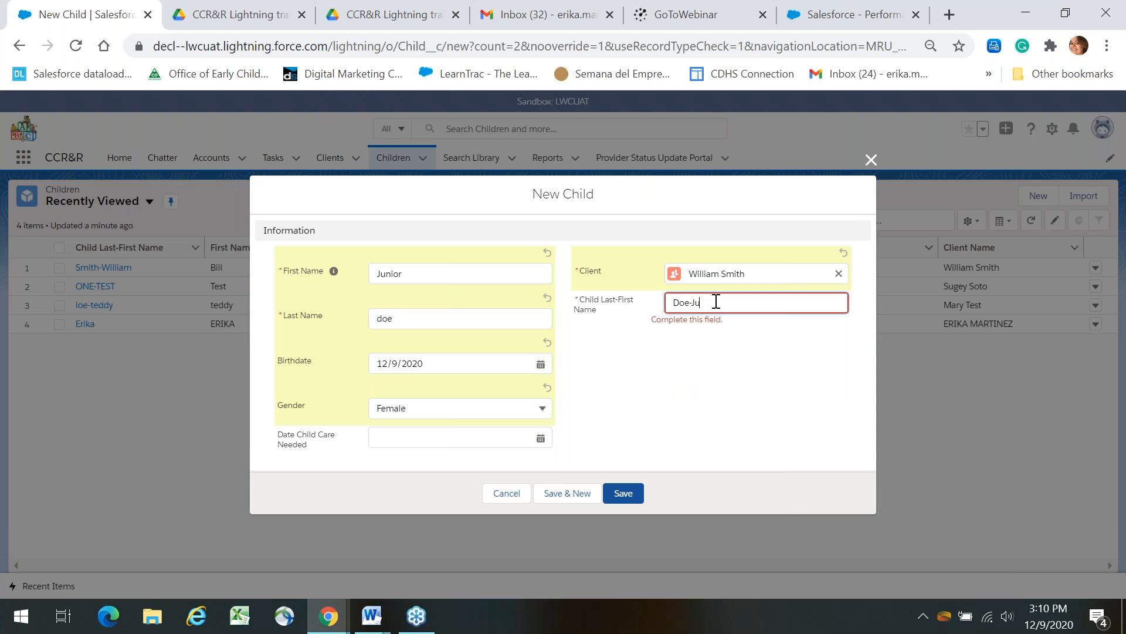
text(ior)
click(626, 495)
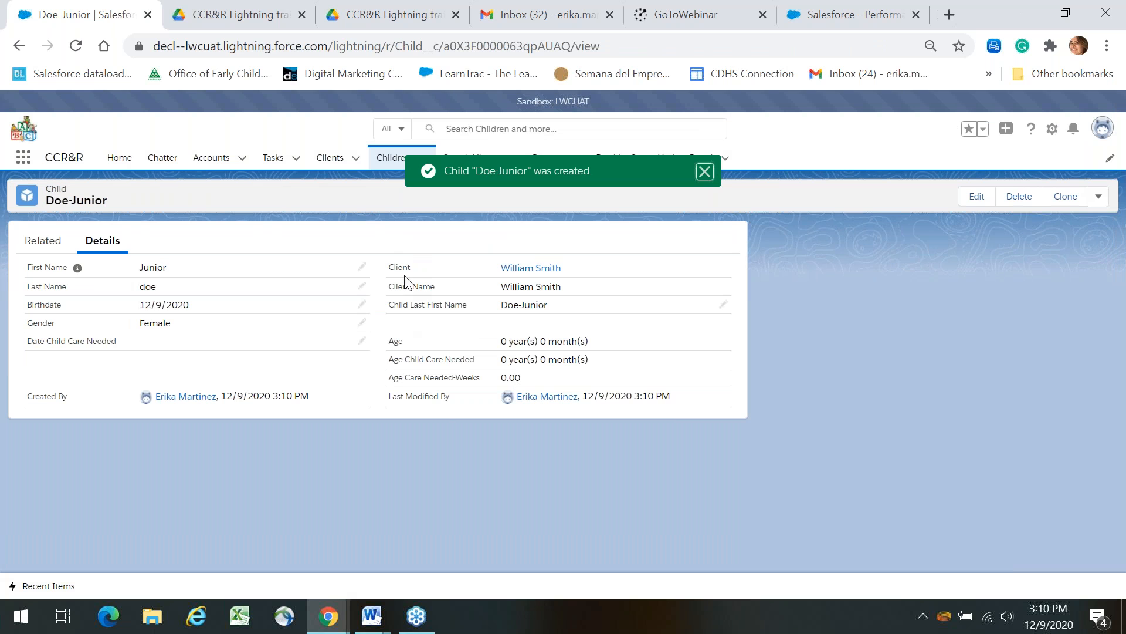
click(339, 160)
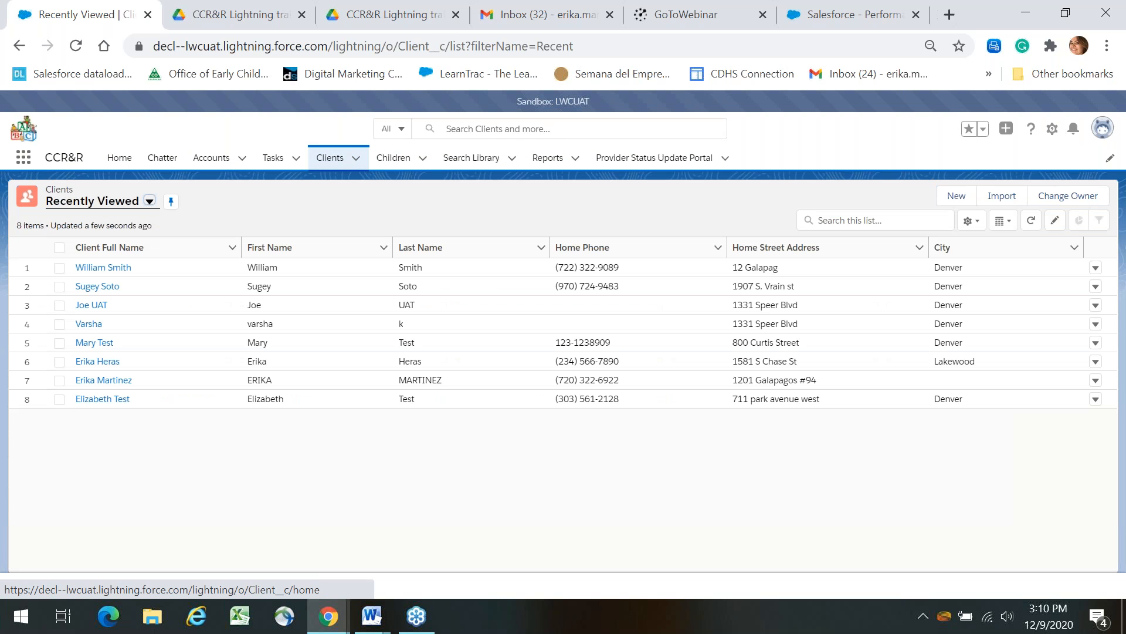
Open the linked client's record and start a new Search from its Related lists.
click(101, 269)
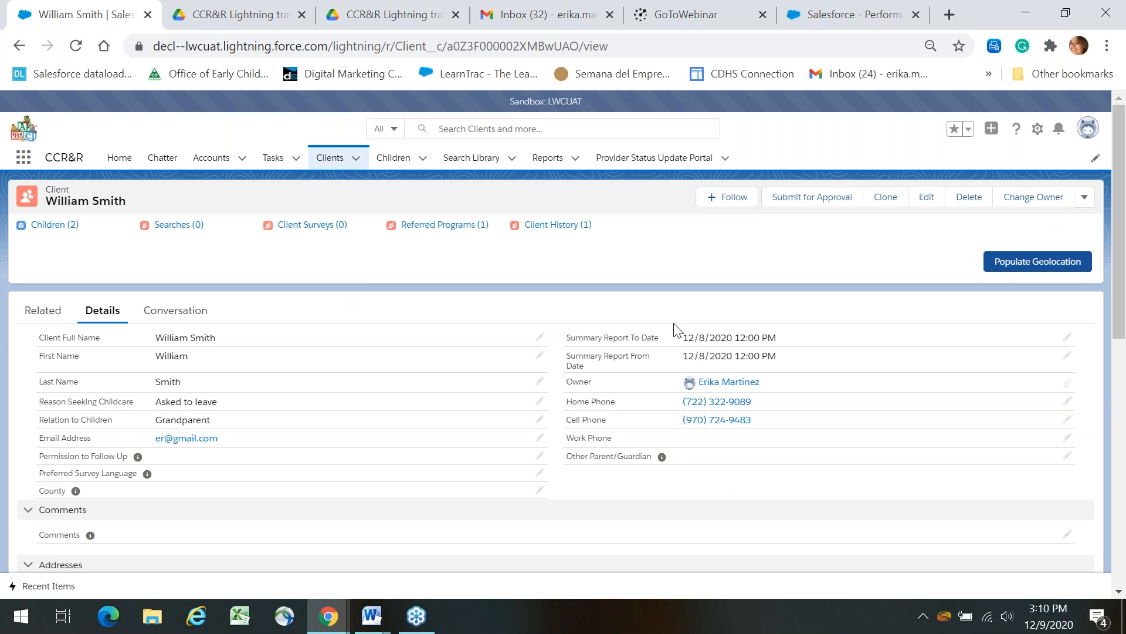
mouse_move(1124, 327)
mouse_down()
mouse_move(1124, 354)
mouse_move(1121, 322)
mouse_up()
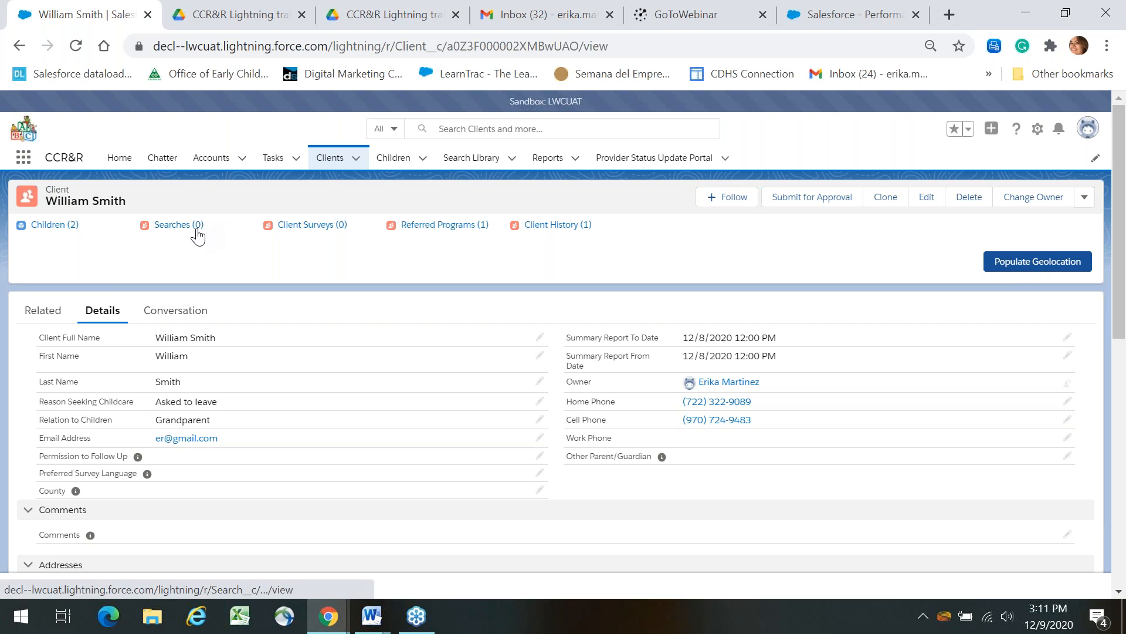
mouse_move(197, 232)
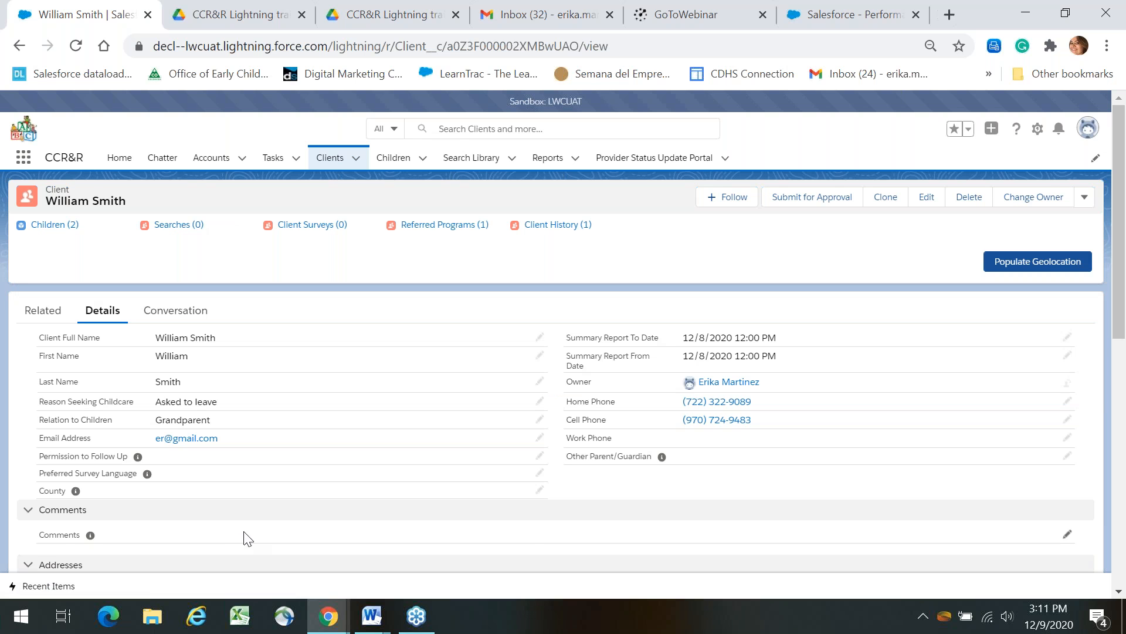
click(45, 317)
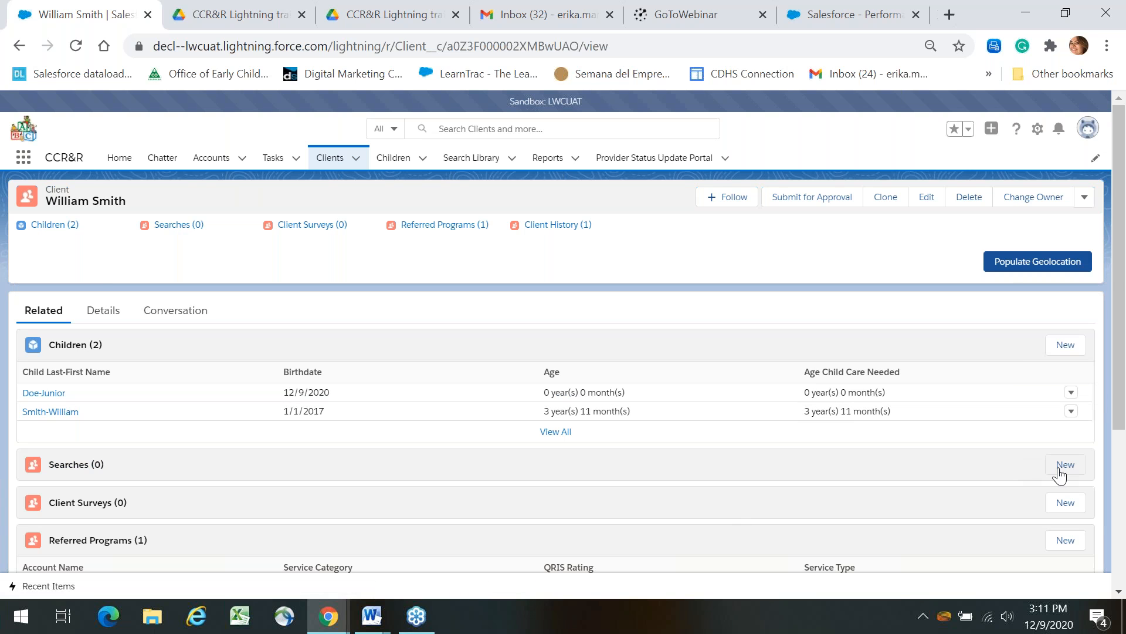
click(1064, 466)
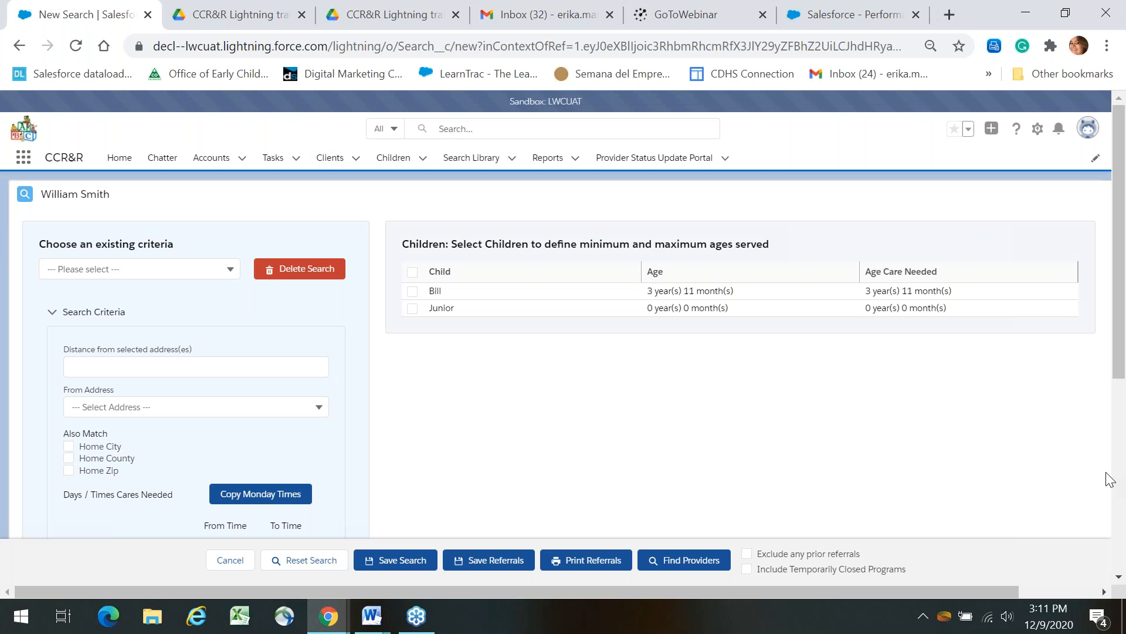
Try the search criteria dropdown and Distance field, then abandon the search and open the second client.
scroll(1125, 404, down, 1)
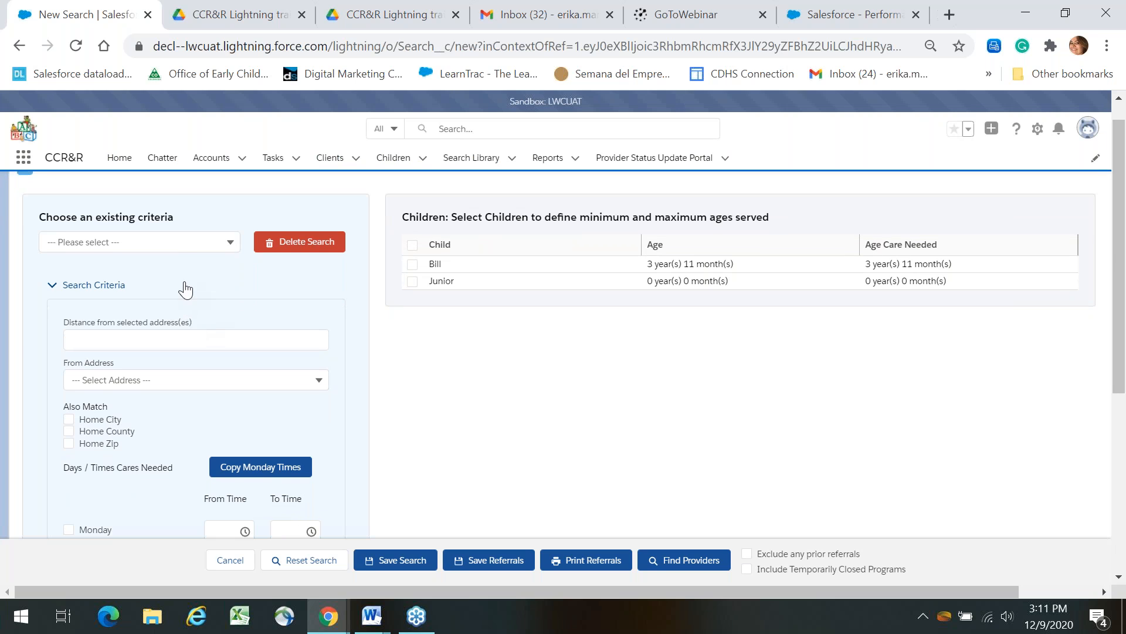
click(208, 245)
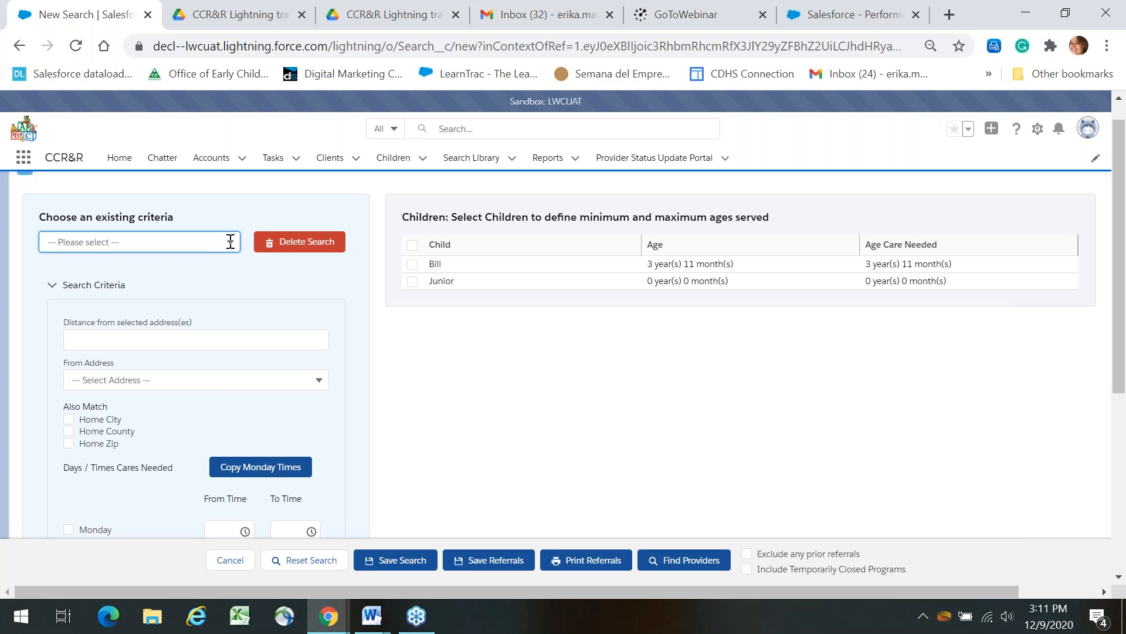
click(212, 335)
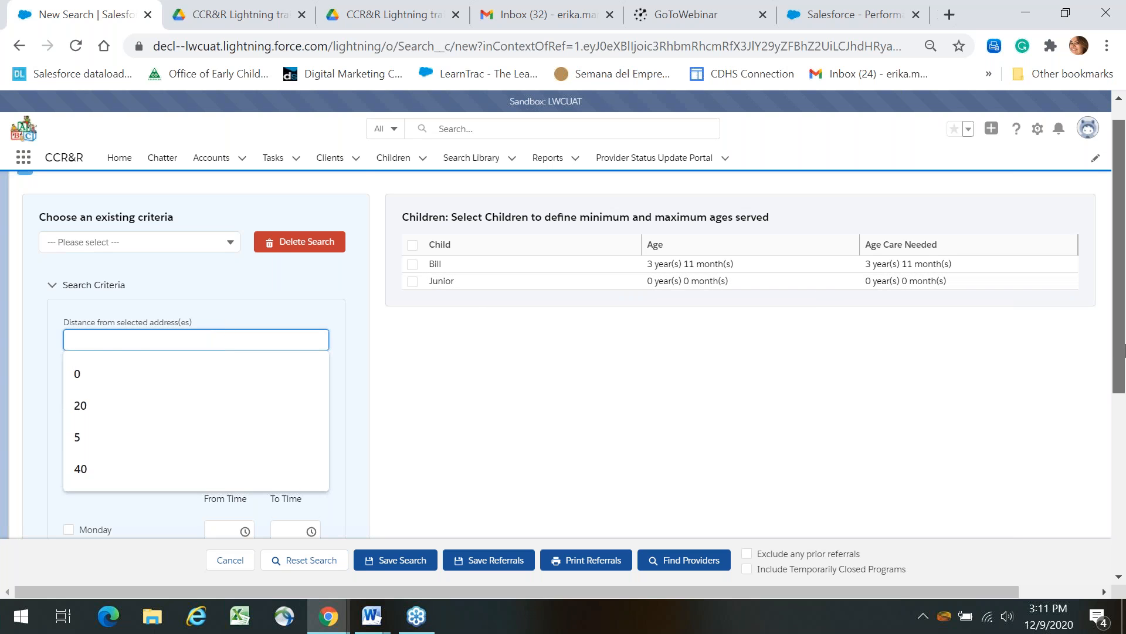
scroll(1125, 350, down, 3)
scroll(1123, 404, up, 3)
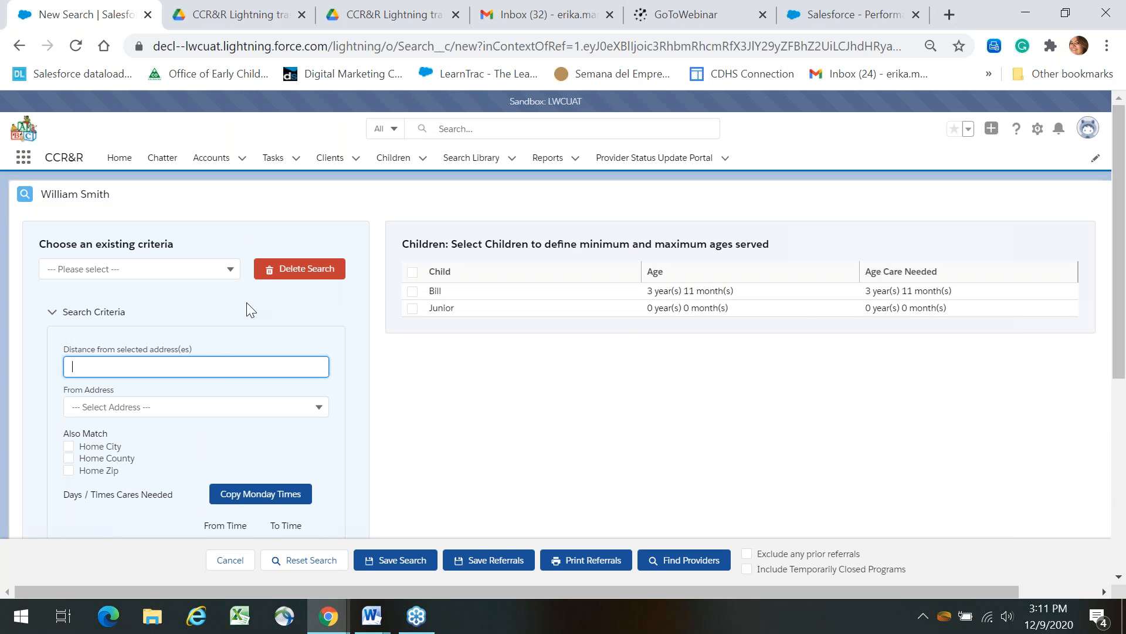
click(231, 270)
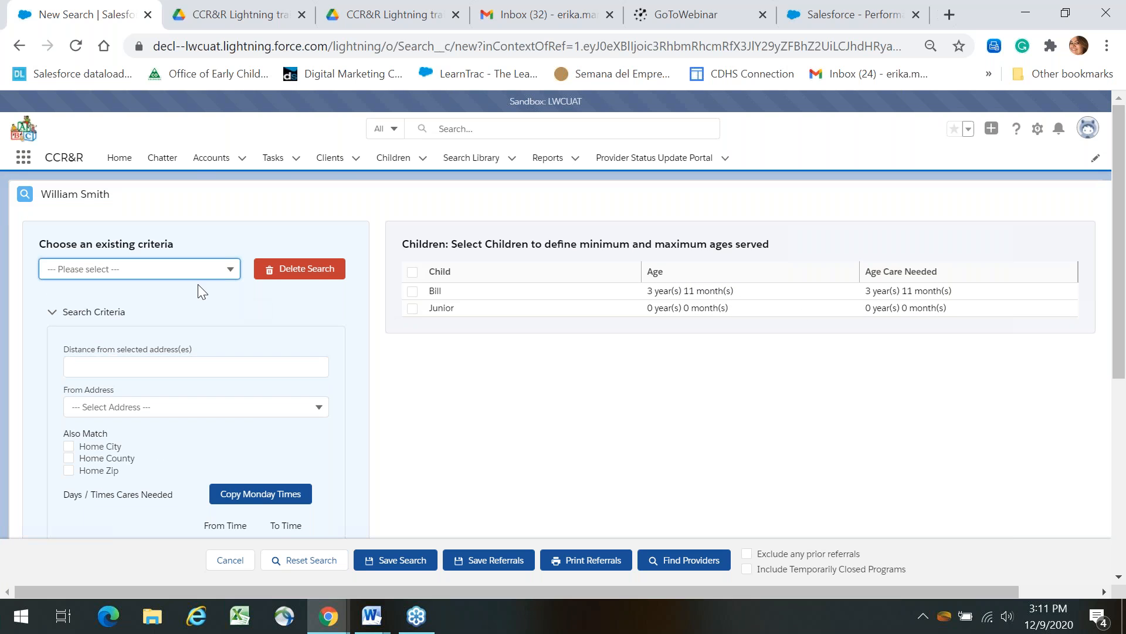
click(224, 366)
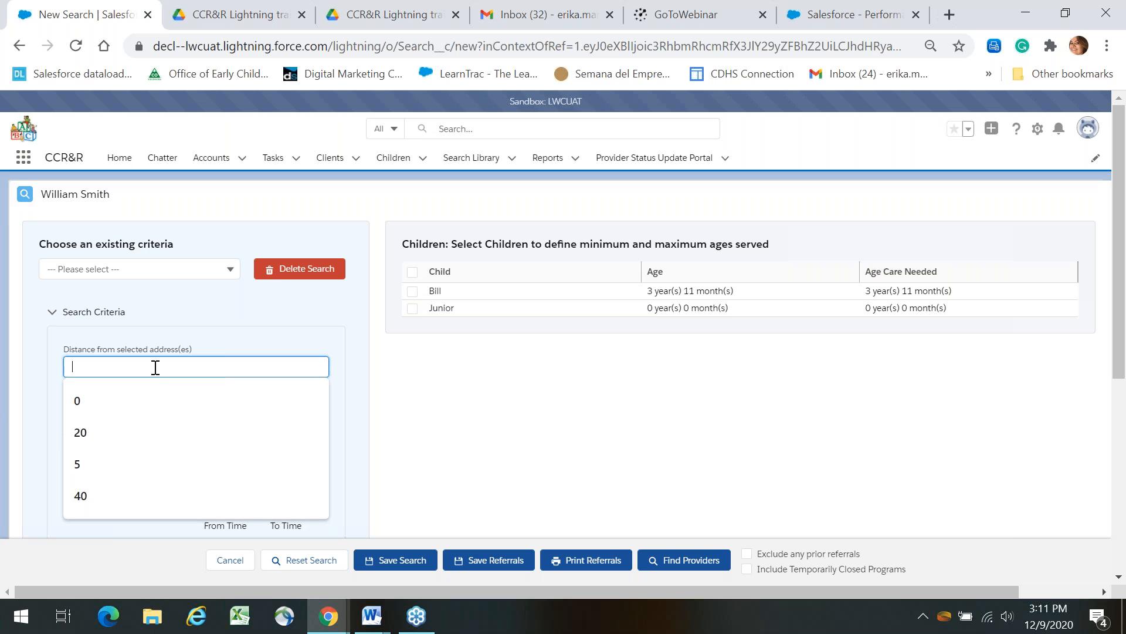
click(323, 351)
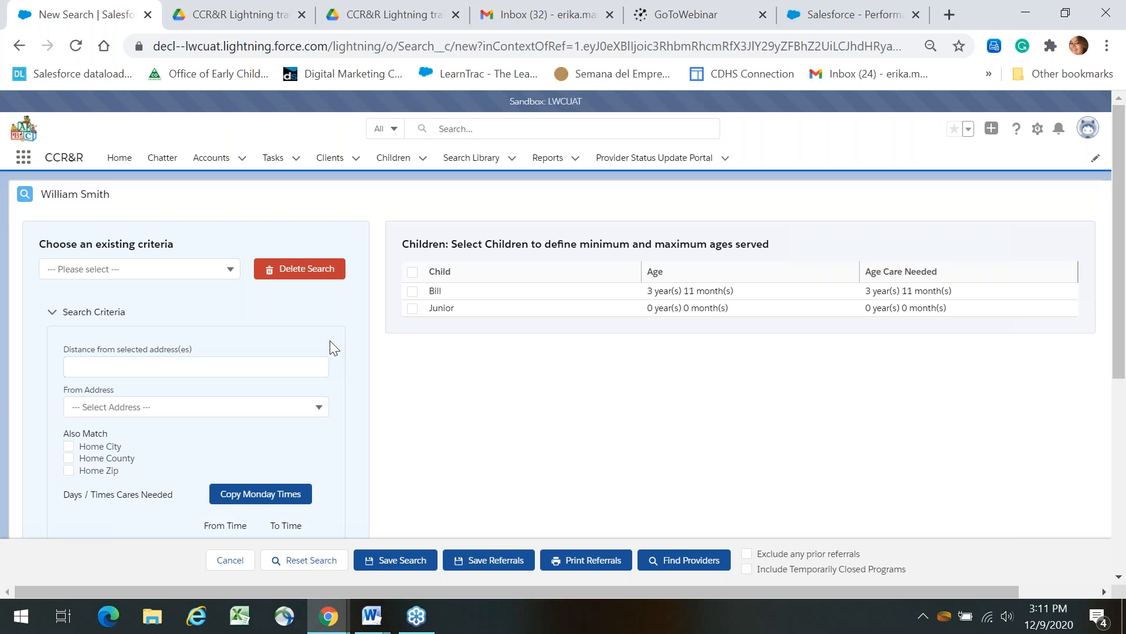
click(332, 162)
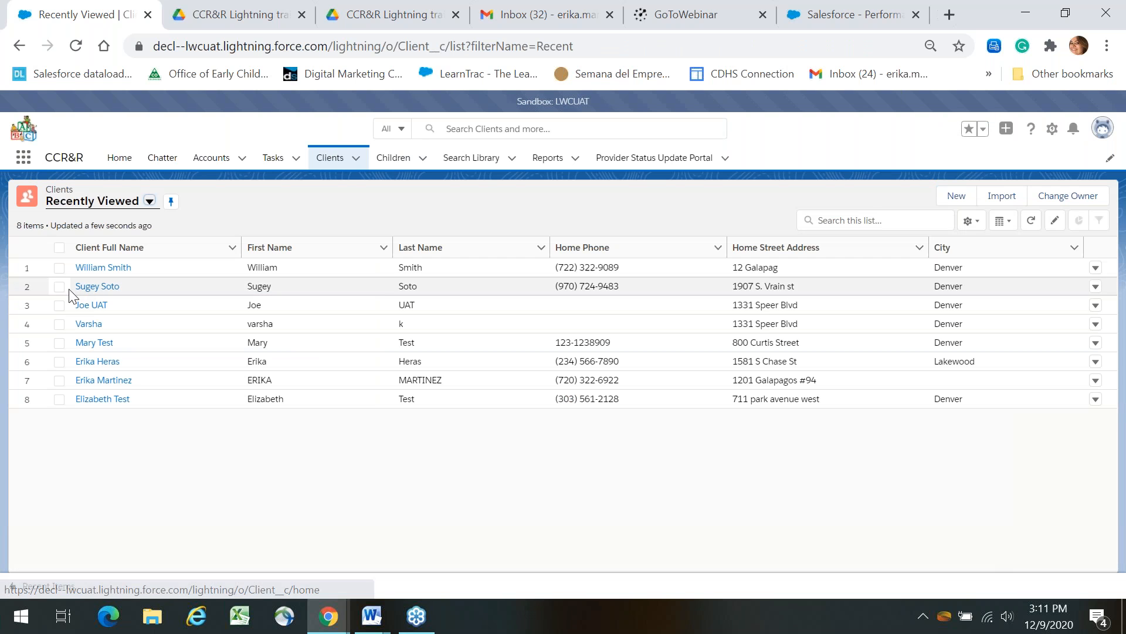
click(86, 288)
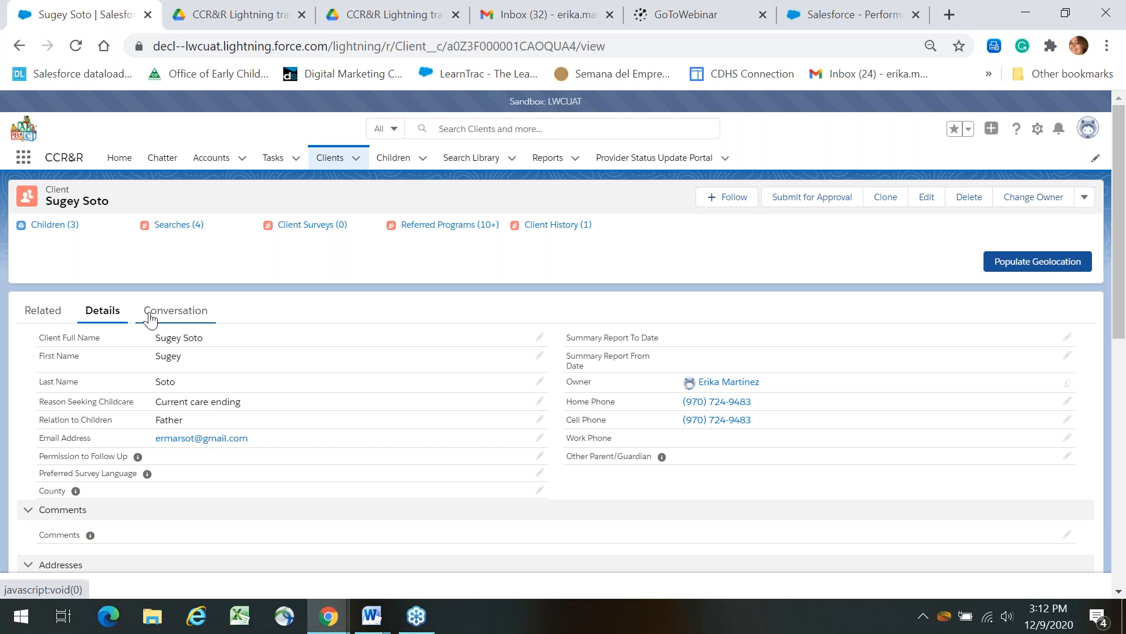
Show the second client's related lists and start a new search from its Searches list.
click(57, 317)
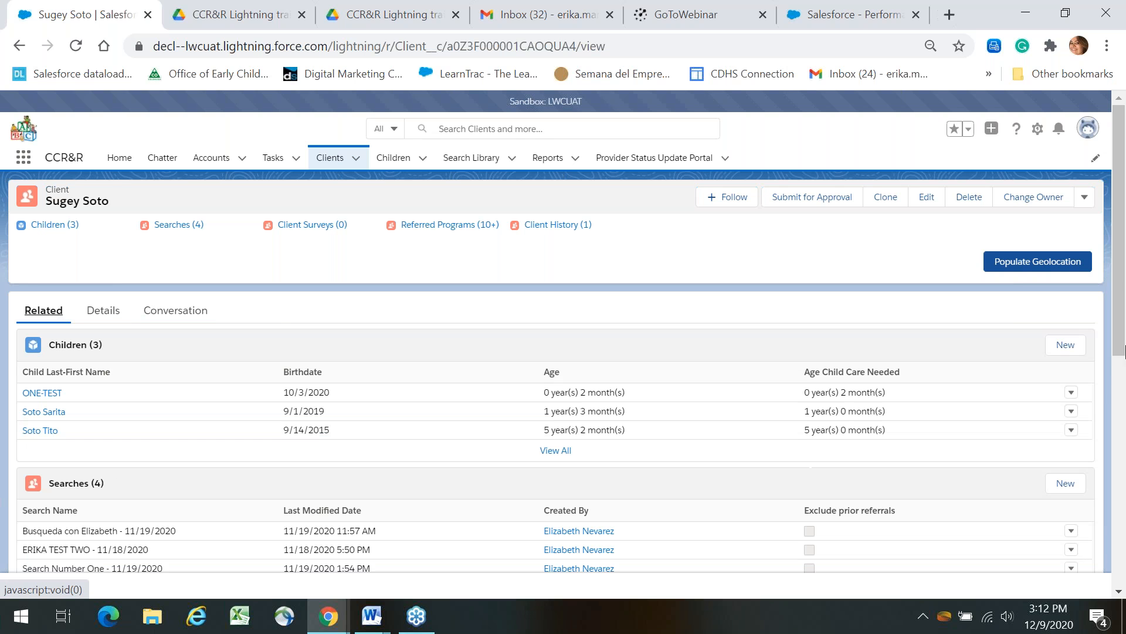
scroll(452, 333, down, 3)
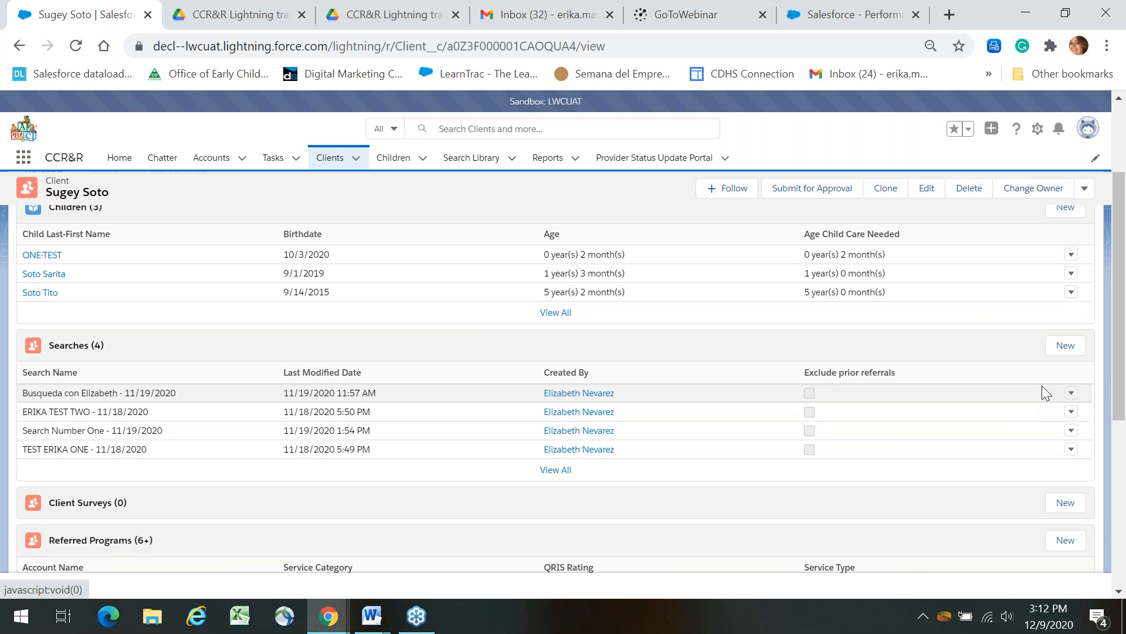
click(1068, 346)
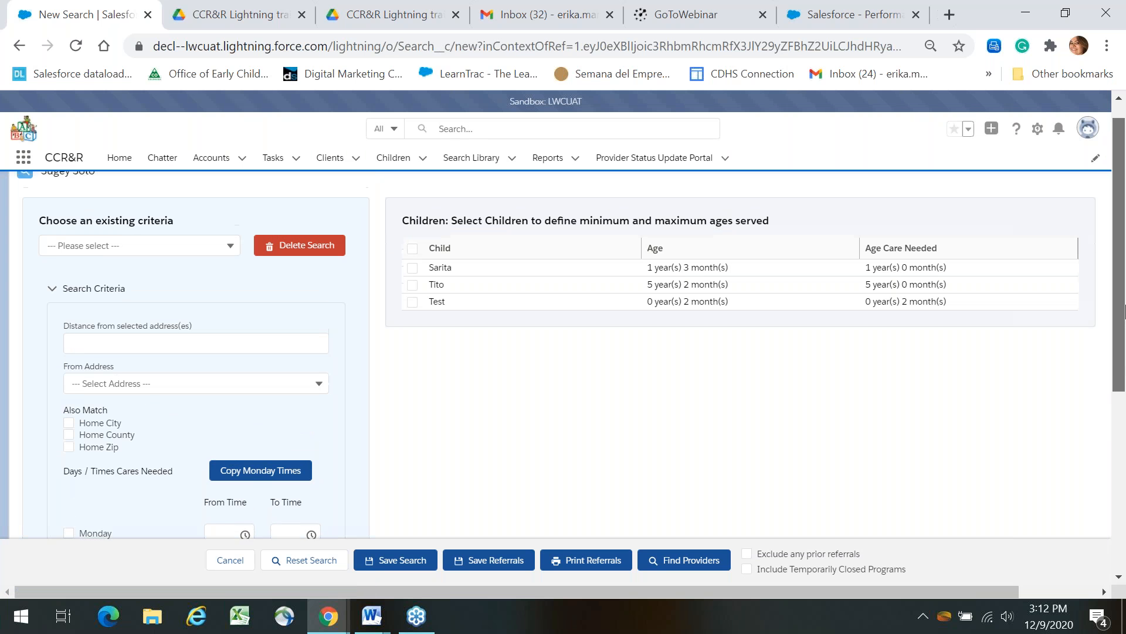
click(206, 362)
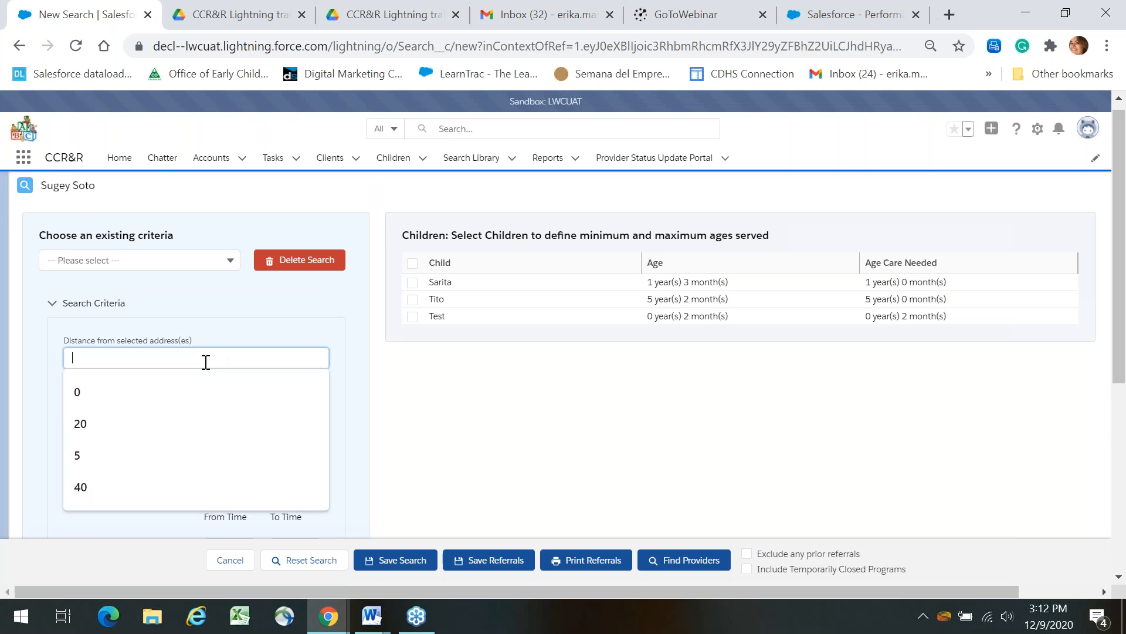
text(120)
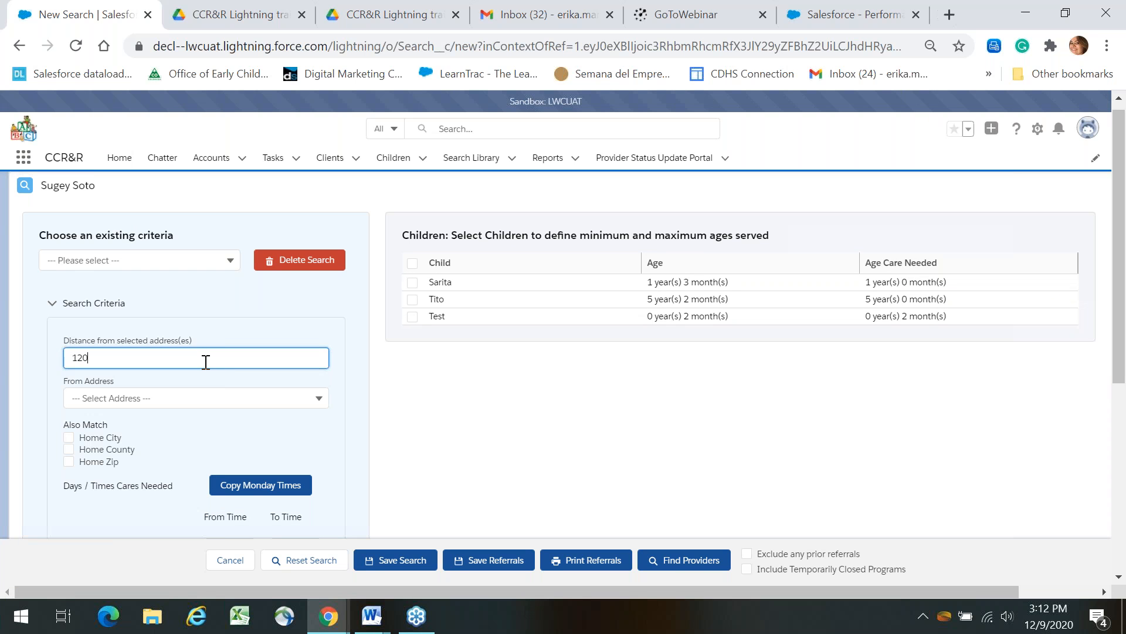
key(BackSpace)
key(BackSpace)
key(BackSpace)
text(1575em)
key(BackSpace)
key(BackSpace)
key(BackSpace)
text(575em)
key(BackSpace)
key(BackSpace)
key(BackSpace)
key(BackSpace)
key(BackSpace)
key(BackSpace)
click(173, 398)
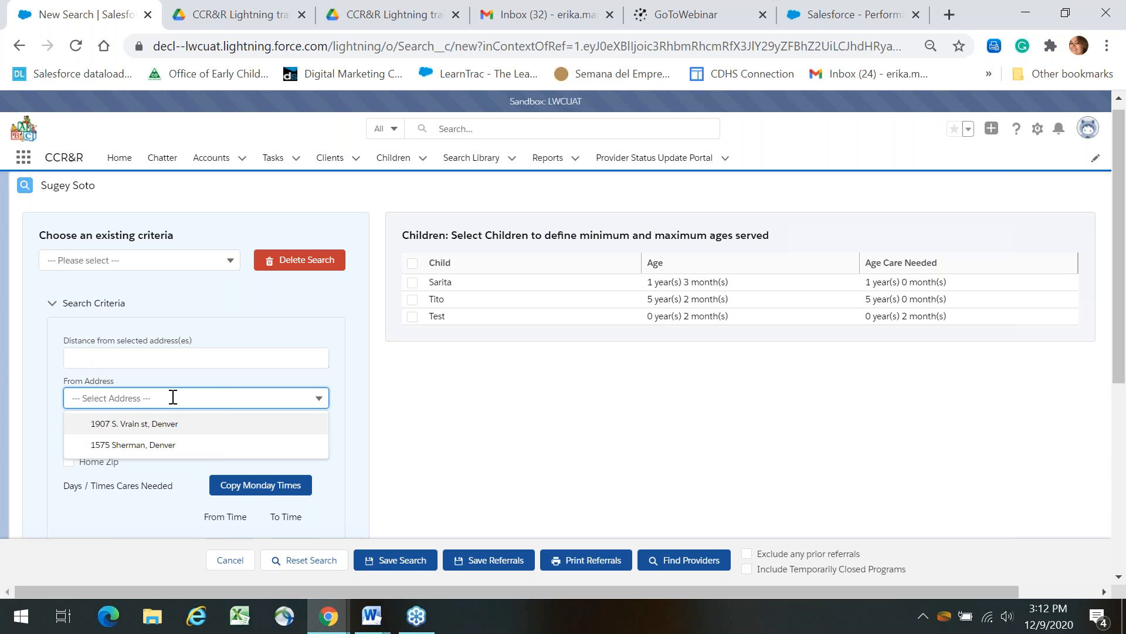
click(157, 444)
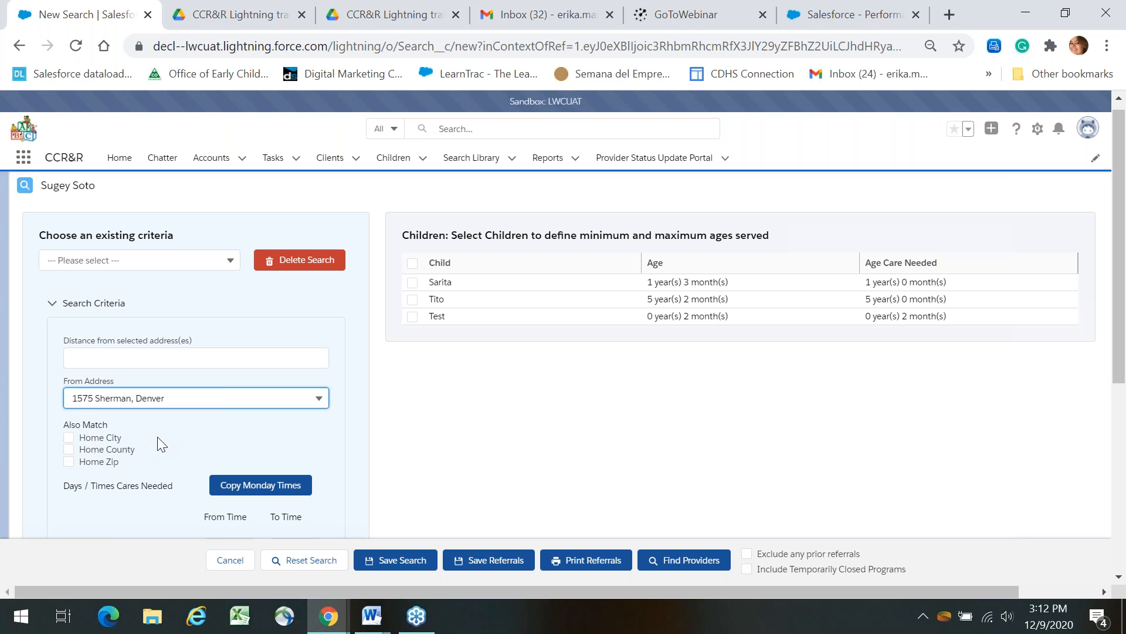
click(185, 364)
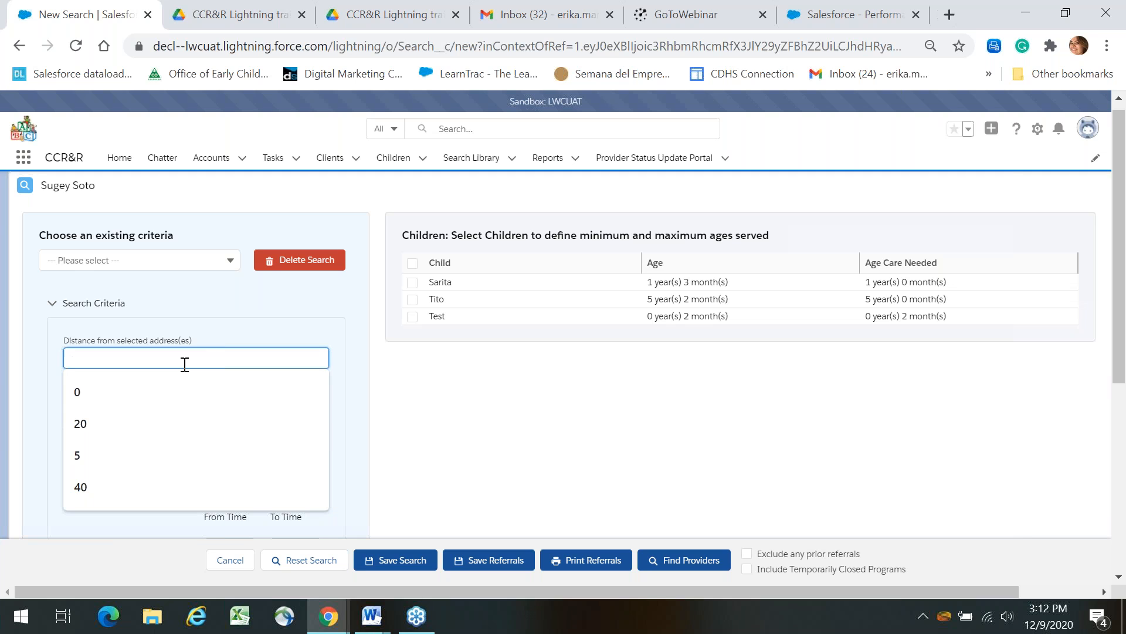
click(319, 325)
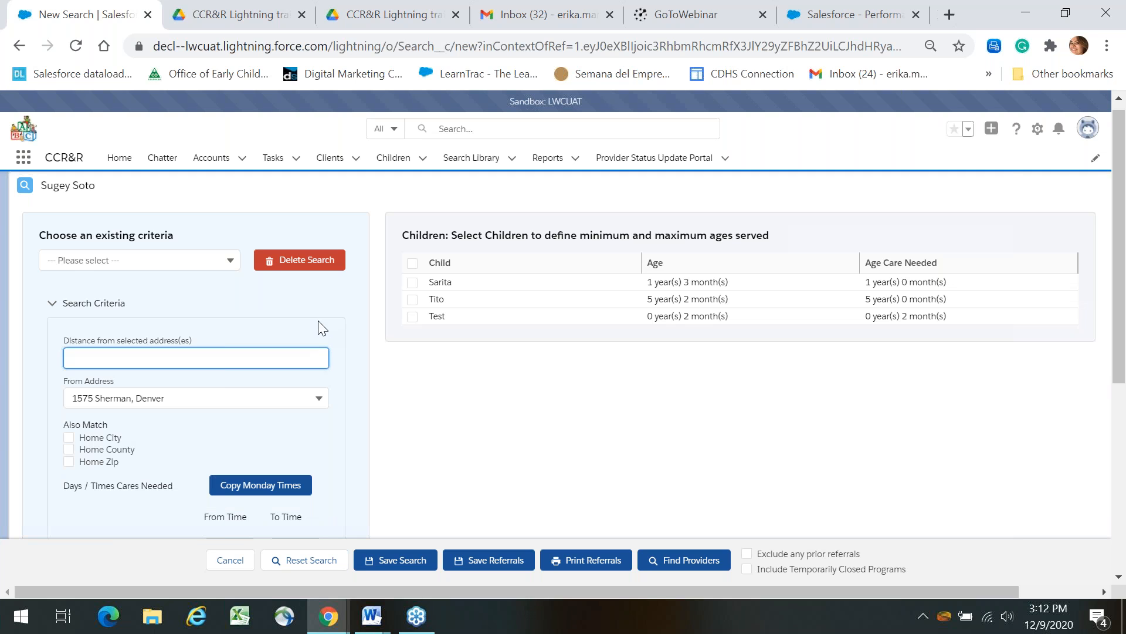
click(272, 353)
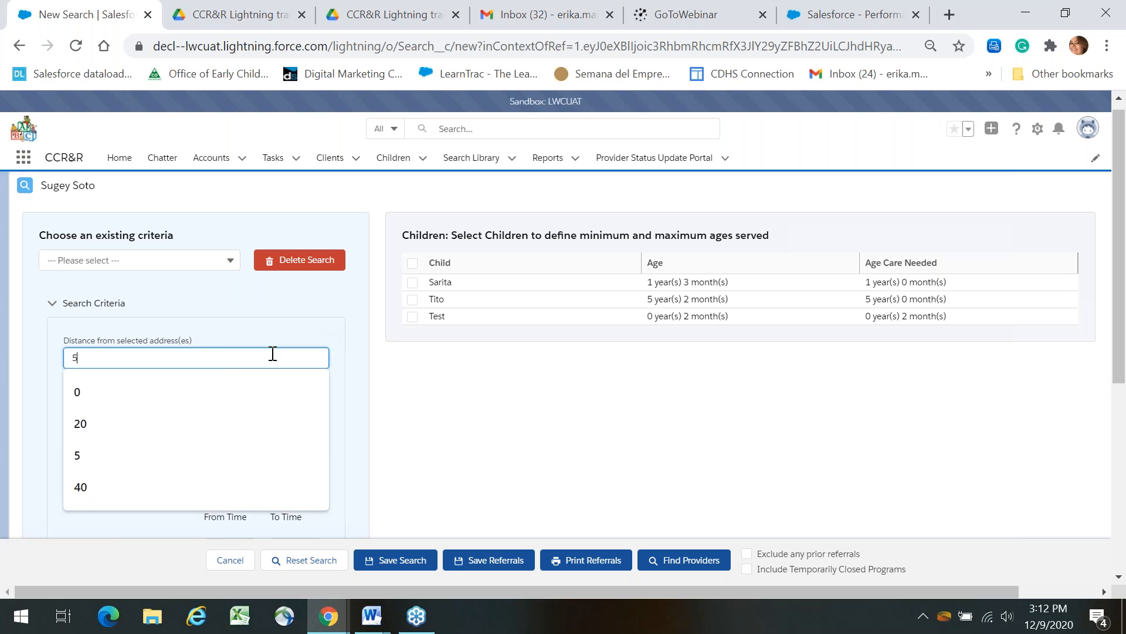
text(5)
click(627, 423)
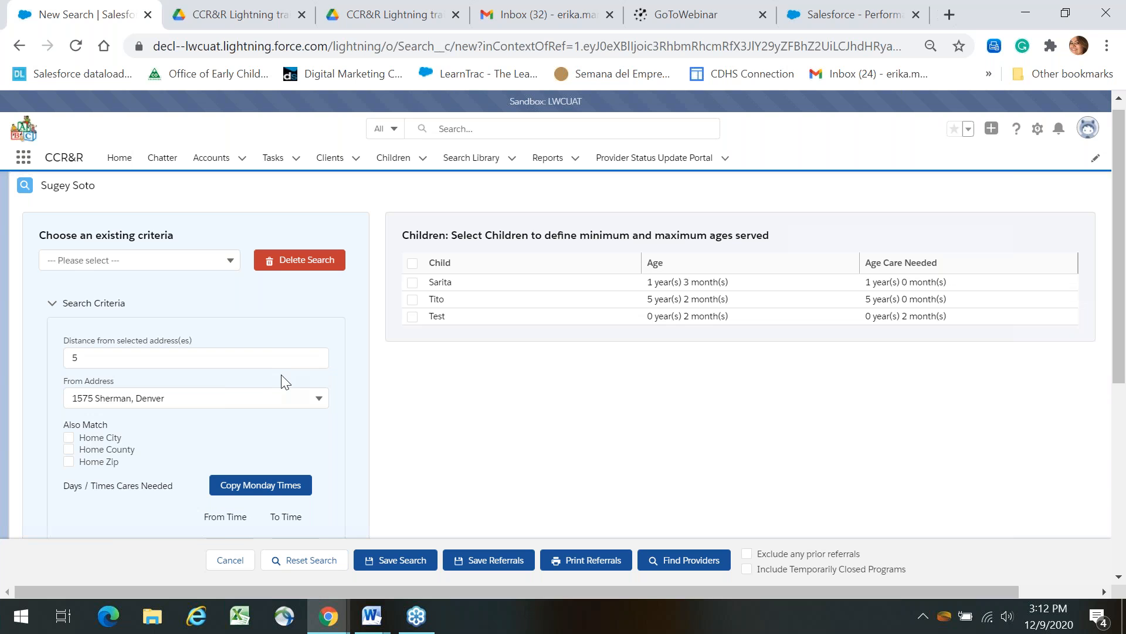
click(260, 399)
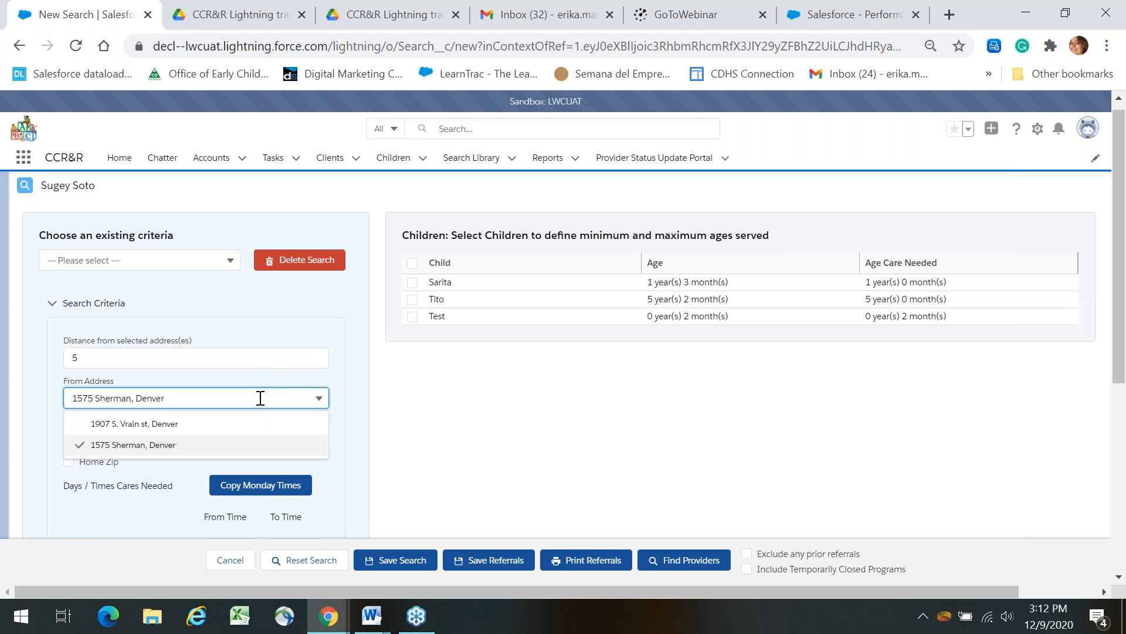
click(278, 446)
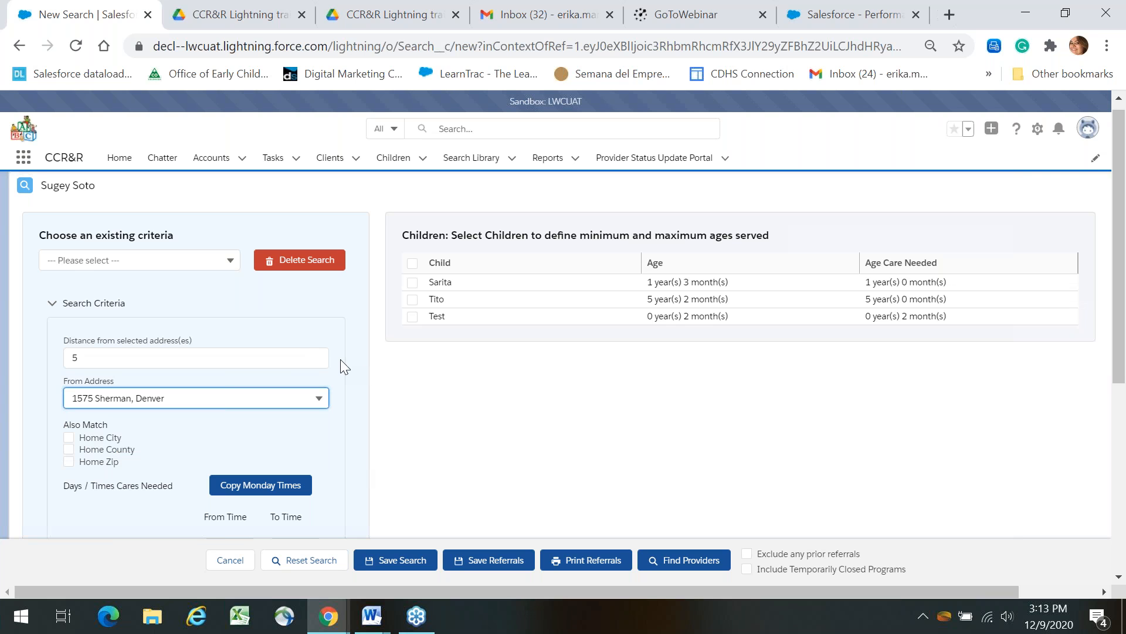
click(312, 355)
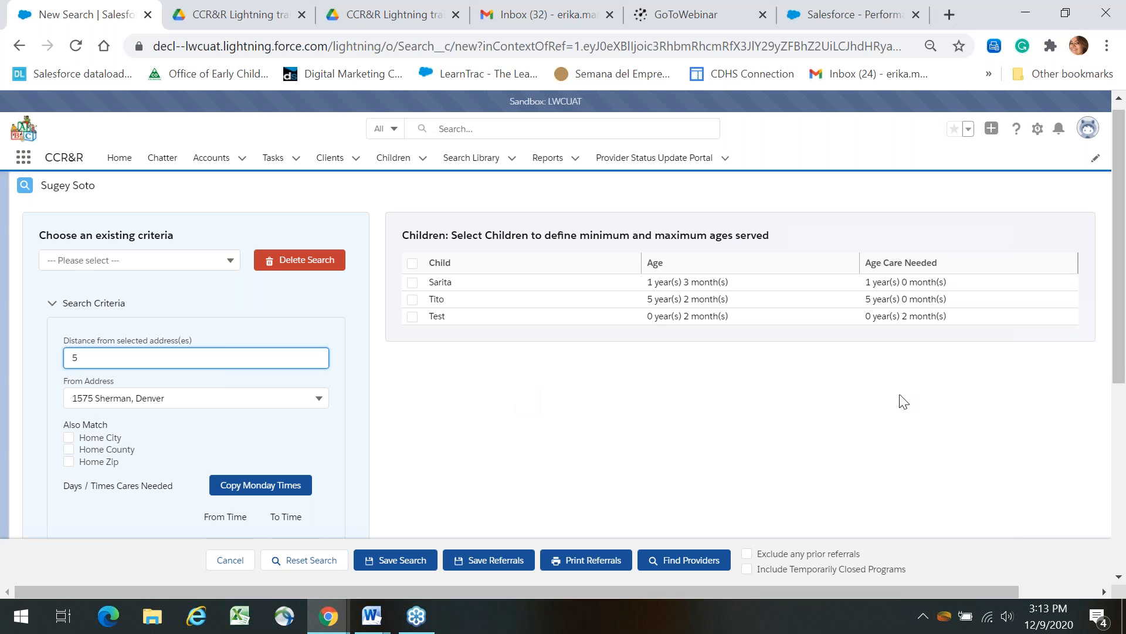
scroll(1124, 378, down, 1)
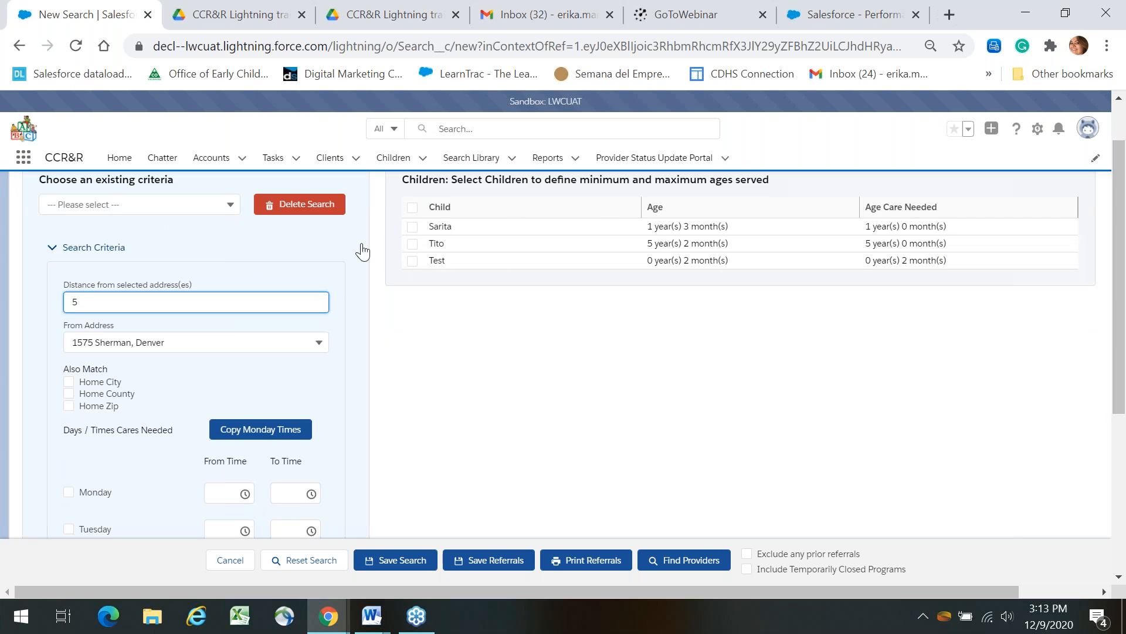
Include the first child and set Monday's care start time to 6:45 AM.
click(413, 229)
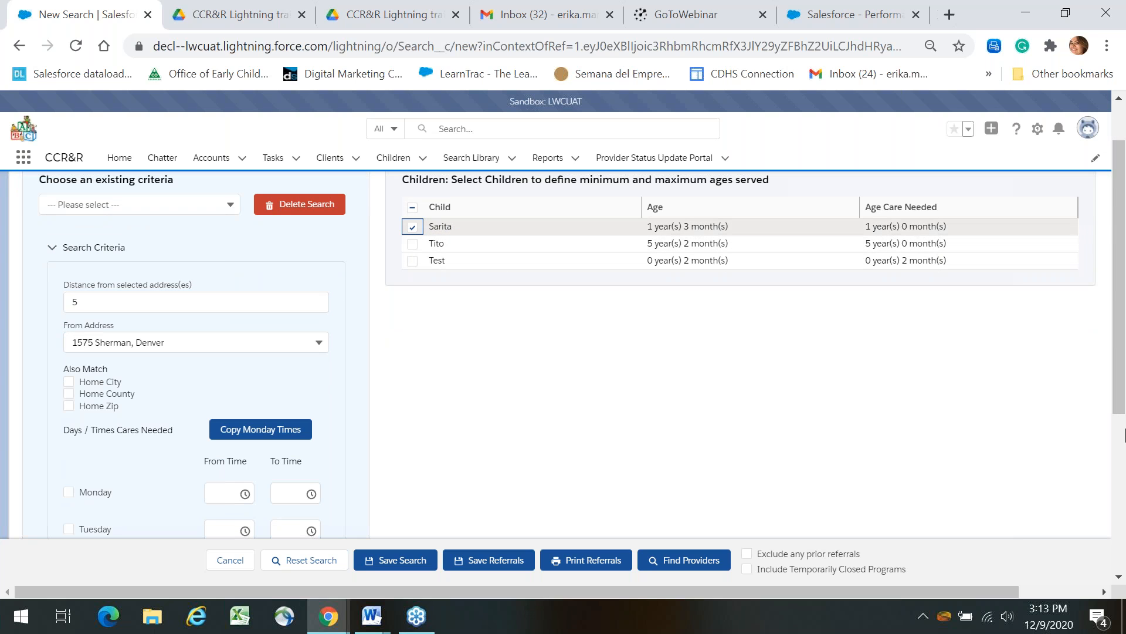
drag(1125, 361, 1125, 463)
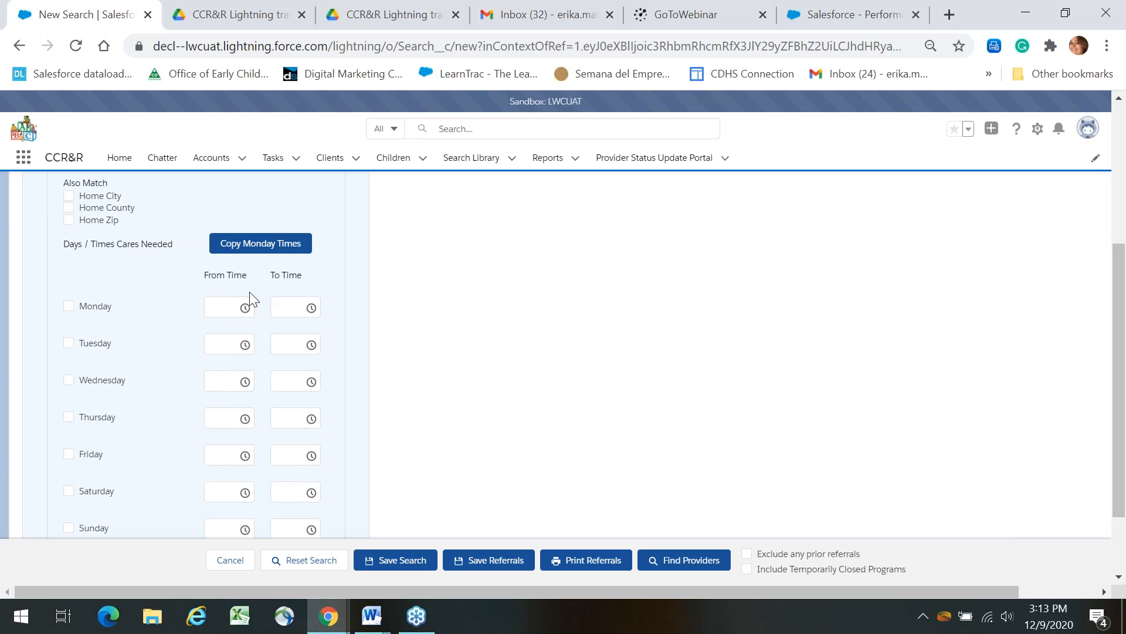
click(229, 306)
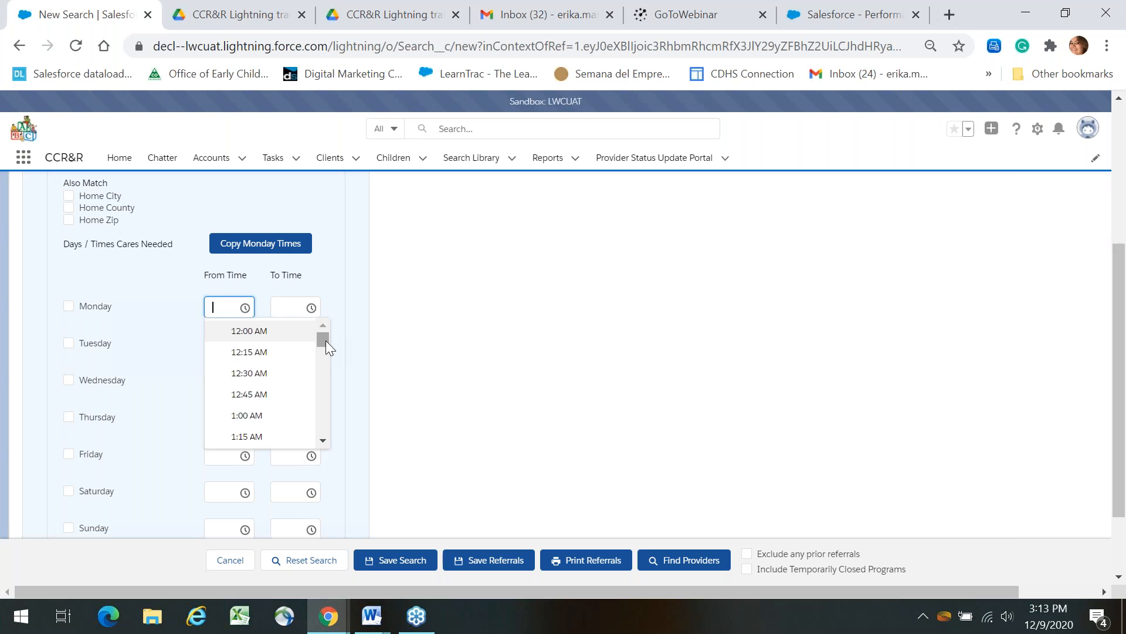
drag(326, 340, 323, 365)
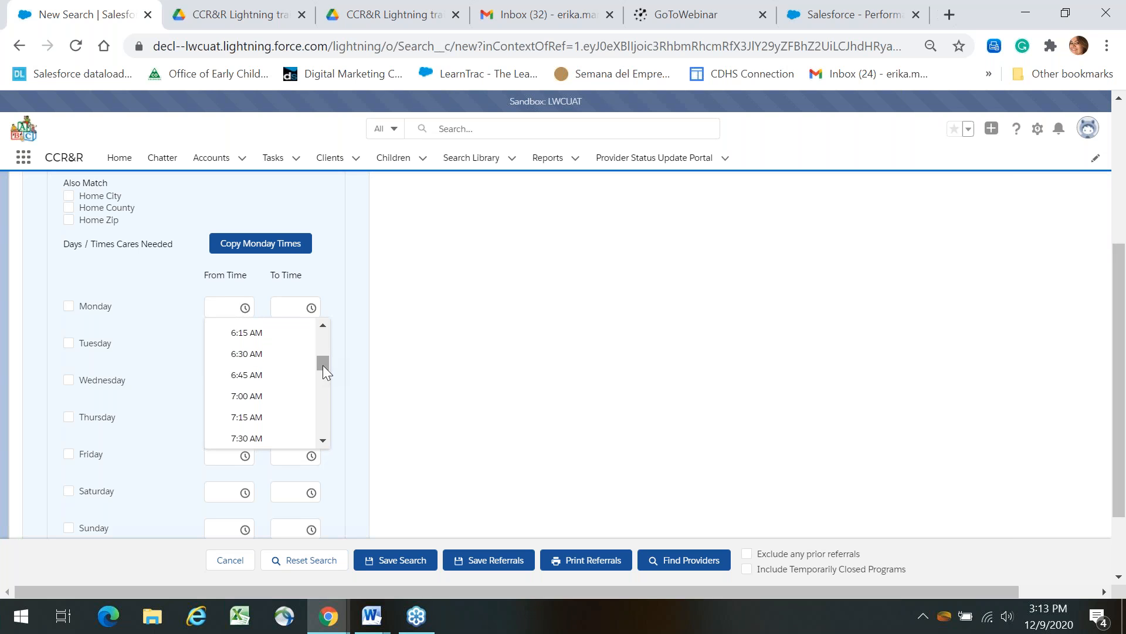
click(280, 383)
Set Monday's end time to 3:30 PM, tick Monday, and copy its hours to every day.
click(299, 312)
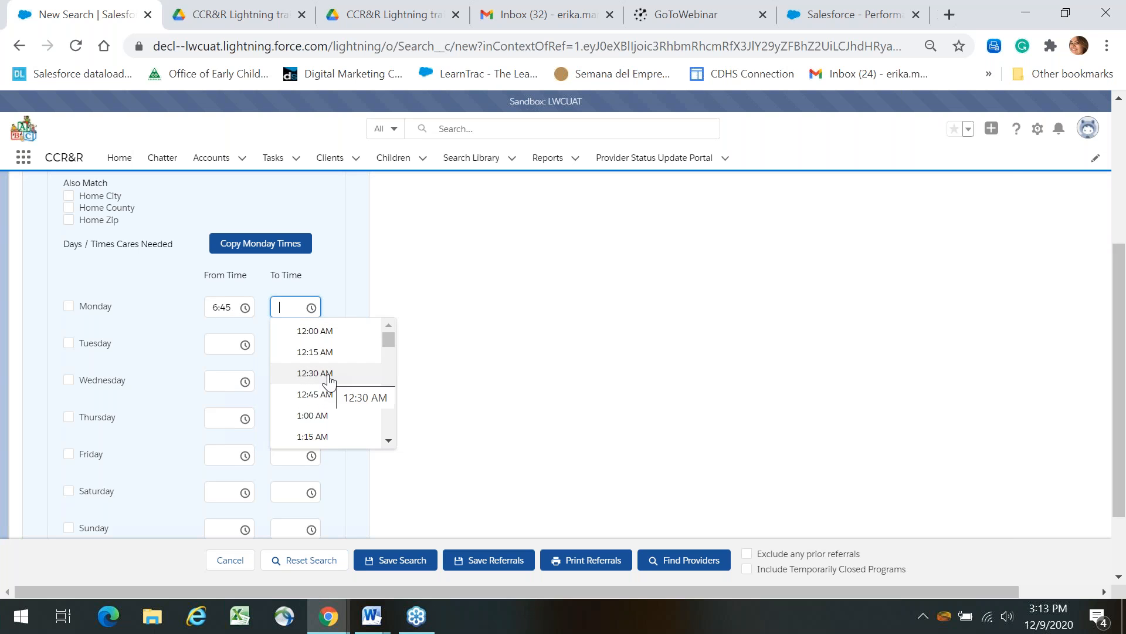
drag(393, 336, 394, 369)
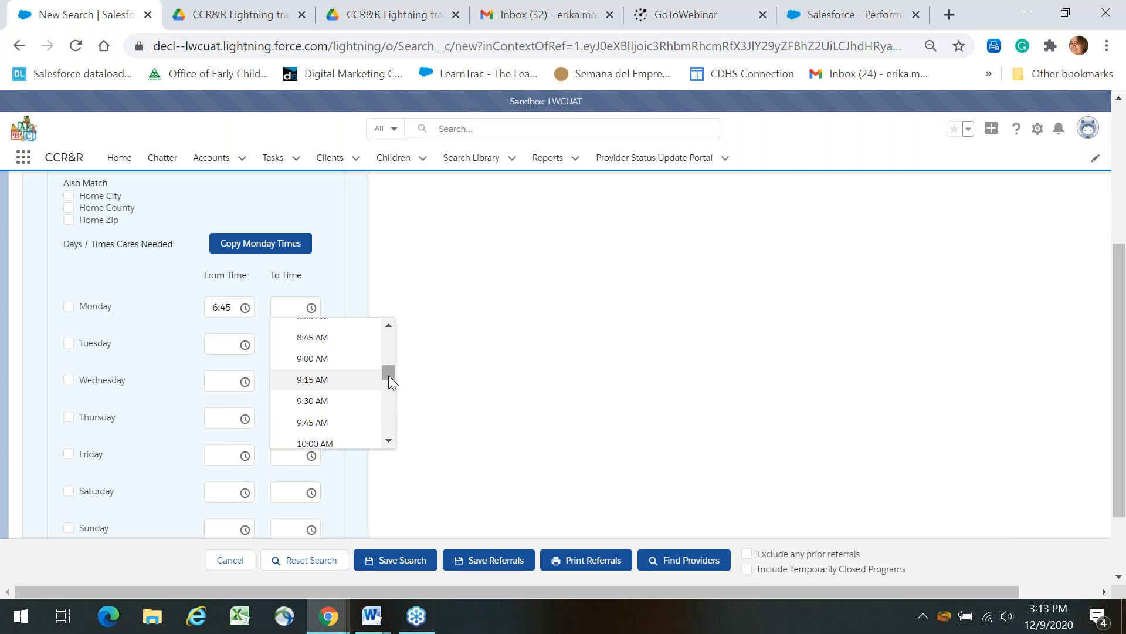
drag(389, 374, 389, 396)
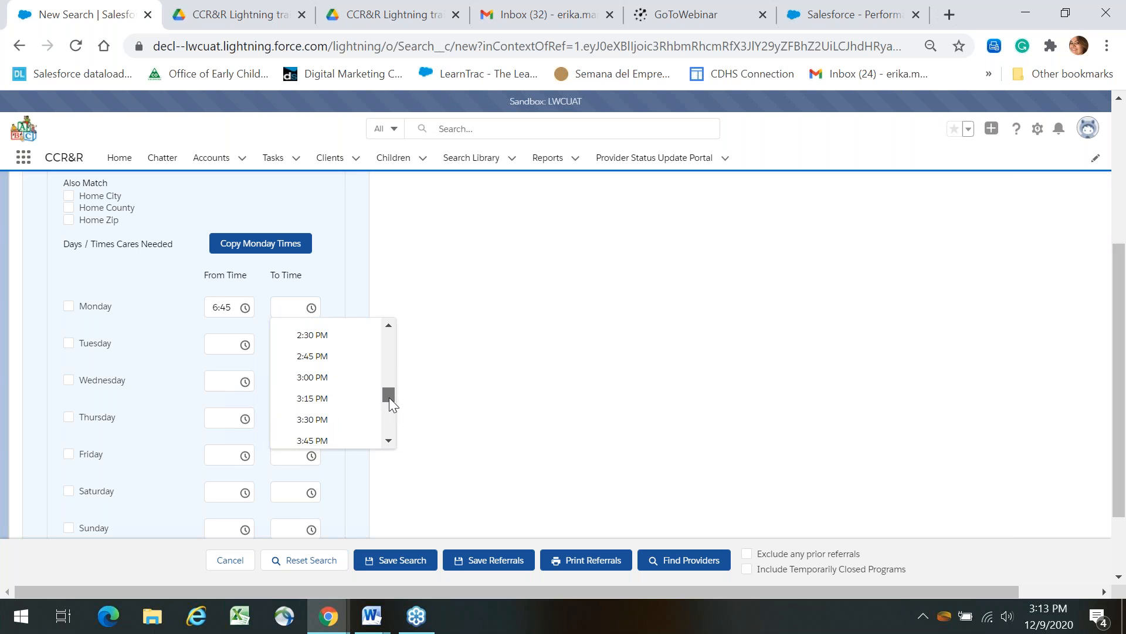
click(329, 428)
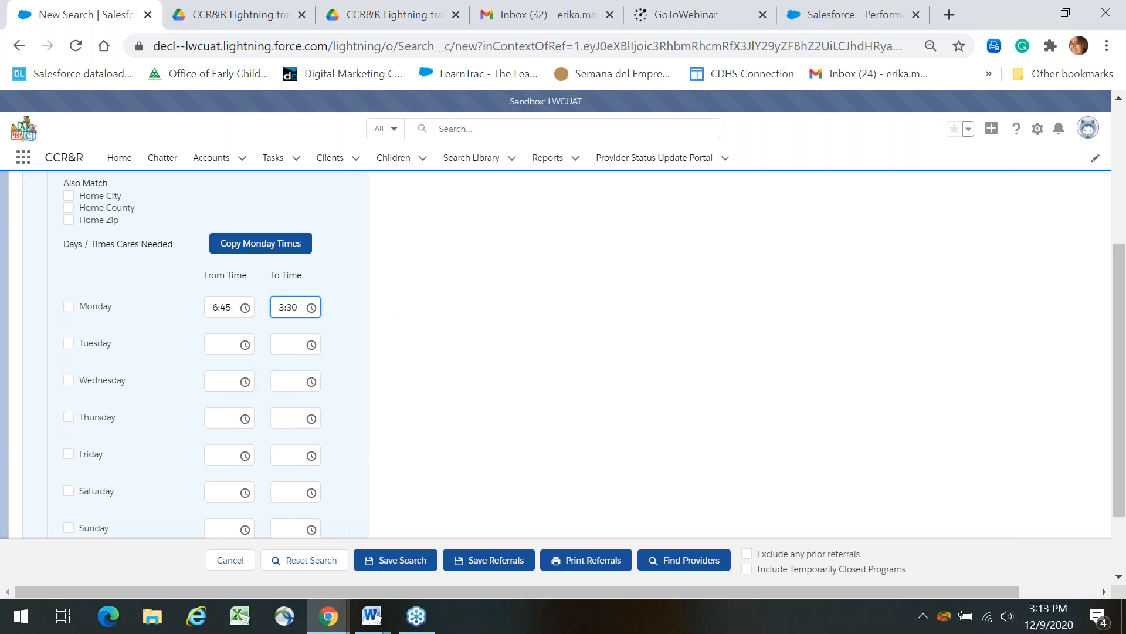
click(66, 306)
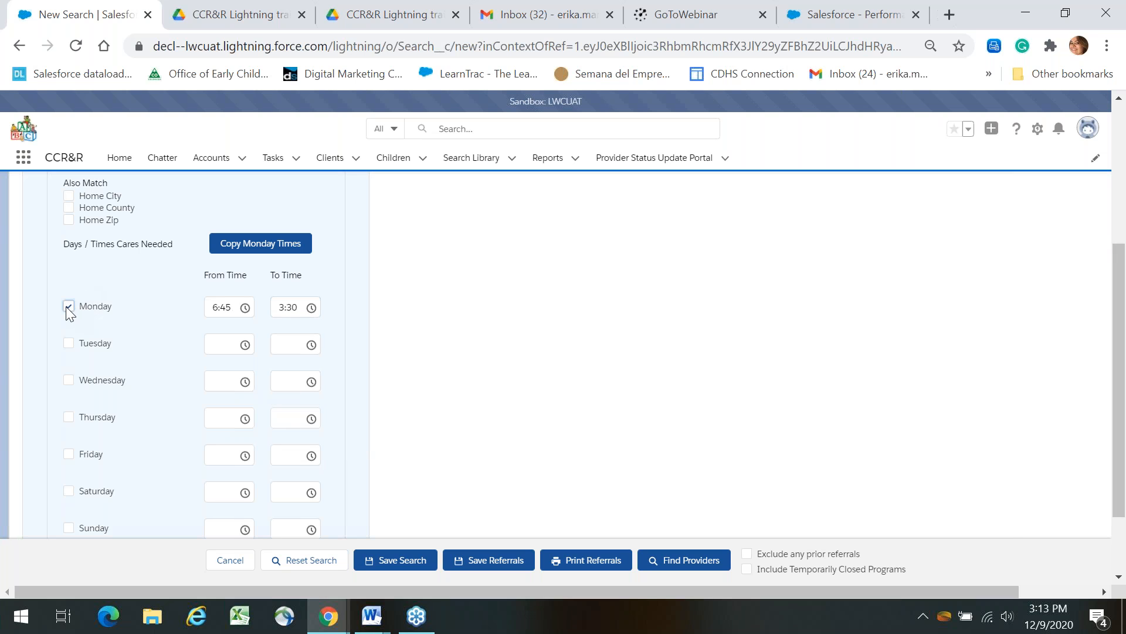
click(257, 252)
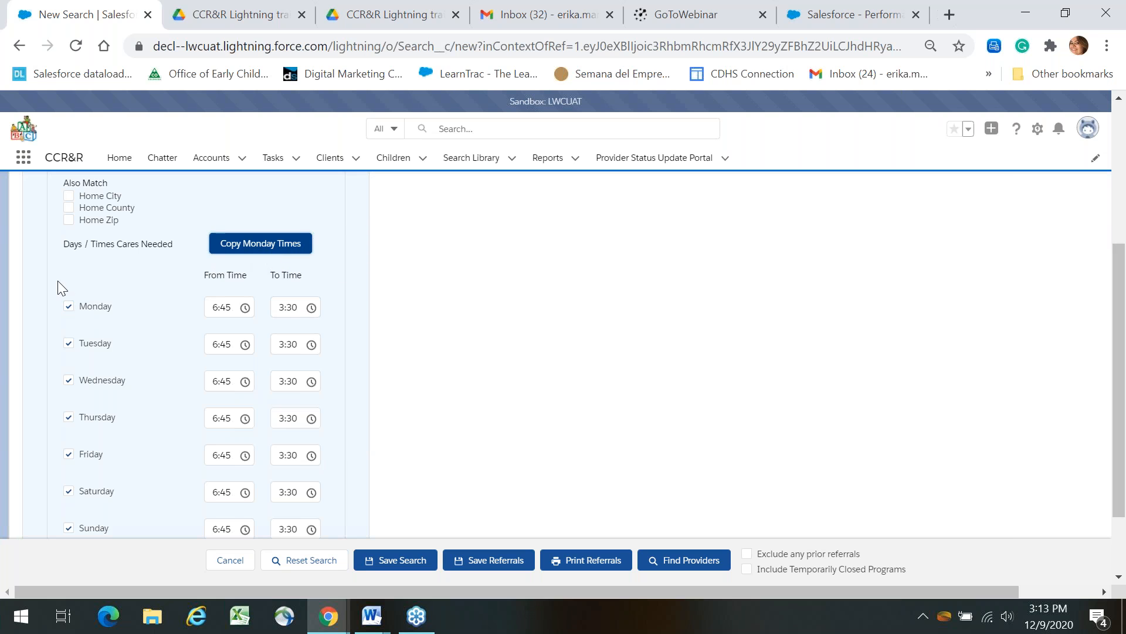
drag(1125, 327, 1125, 369)
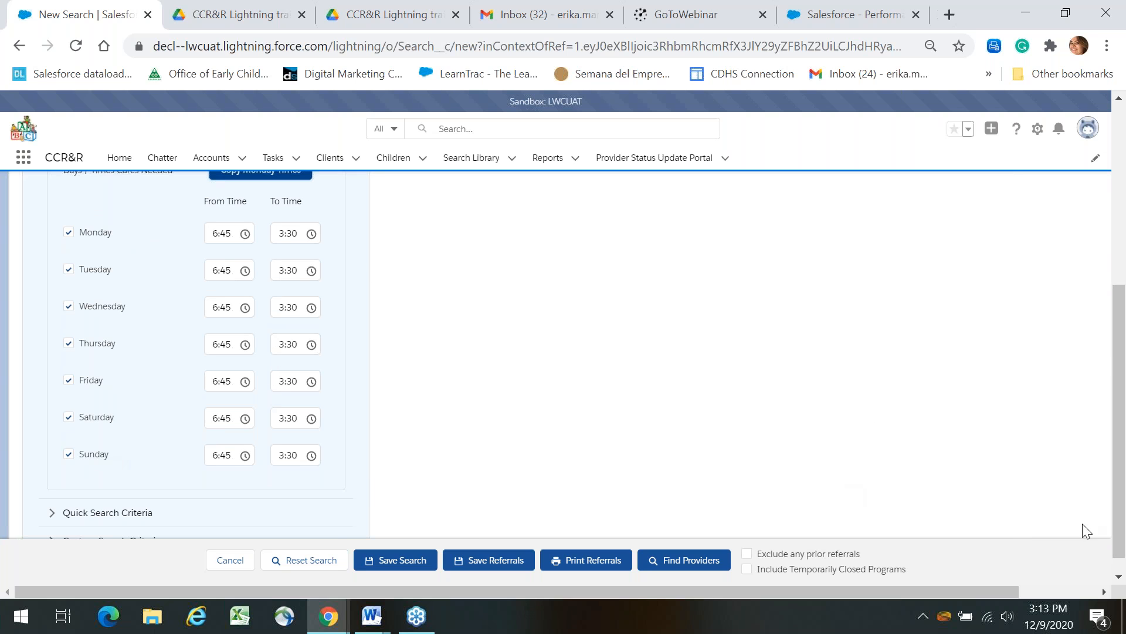
mouse_move(1125, 379)
mouse_down()
mouse_move(1125, 388)
mouse_move(1125, 328)
mouse_move(1125, 391)
mouse_up()
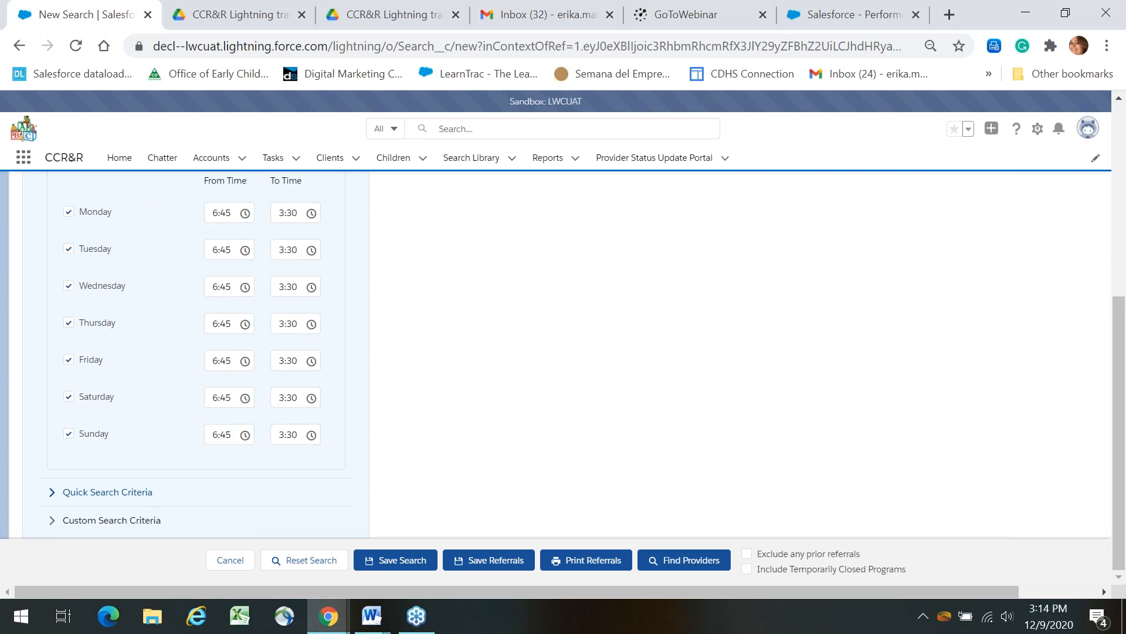
Expand Quick Search Criteria, leave the QRIS Rating unchanged, and run Find Providers.
click(107, 492)
click(1122, 278)
drag(1122, 277, 1123, 245)
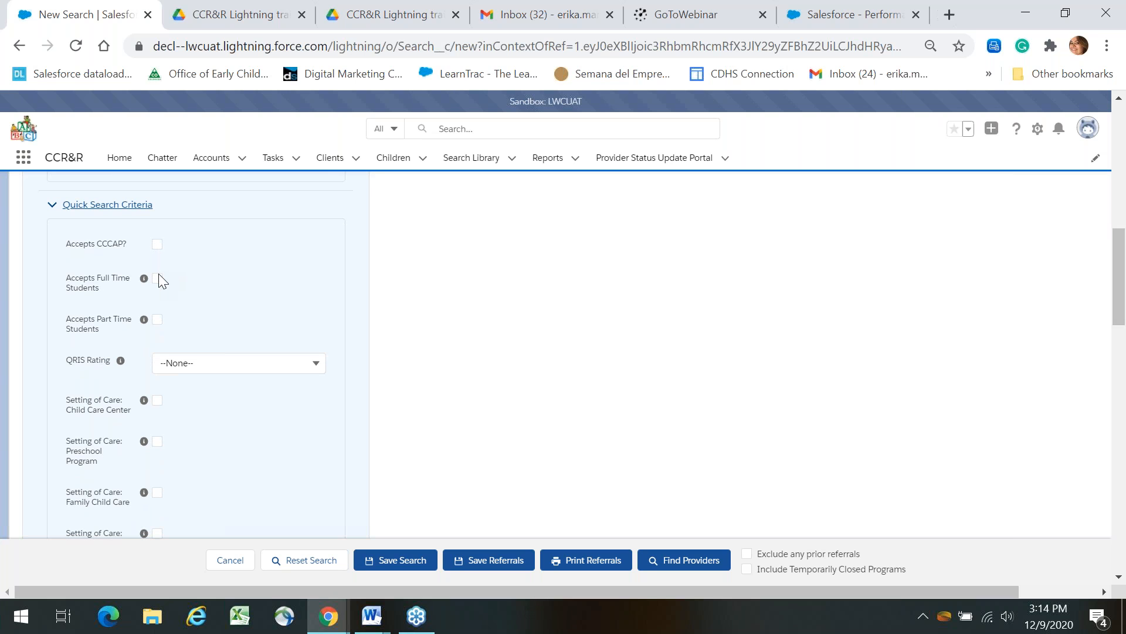
click(276, 369)
click(751, 362)
drag(1125, 325, 1125, 350)
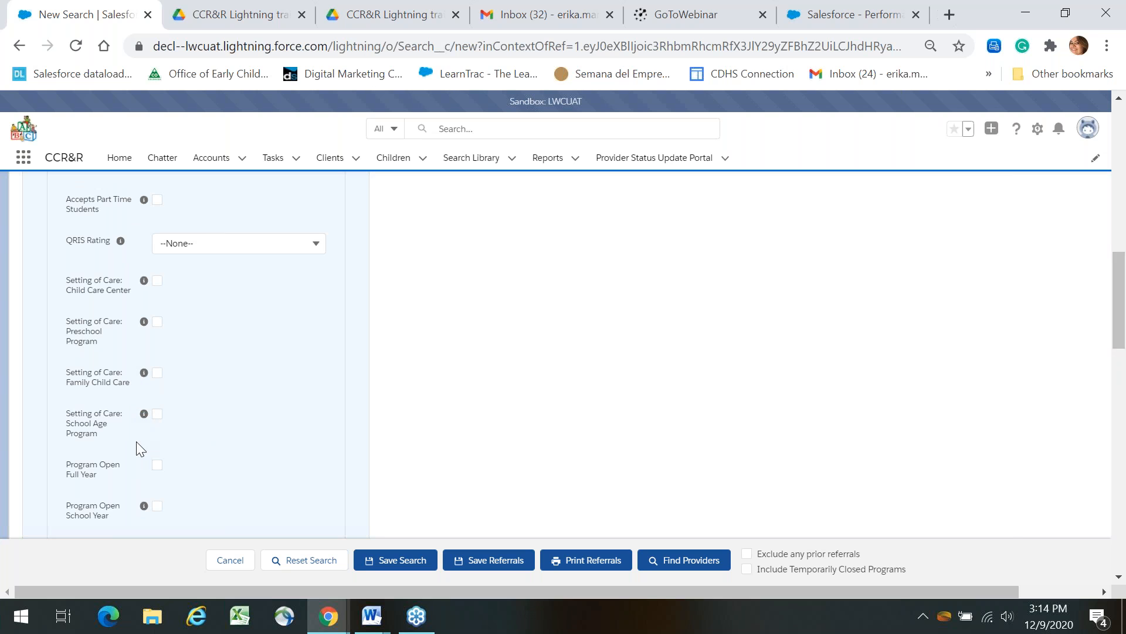
mouse_move(1125, 316)
mouse_down()
mouse_move(1125, 437)
mouse_move(1125, 300)
mouse_up()
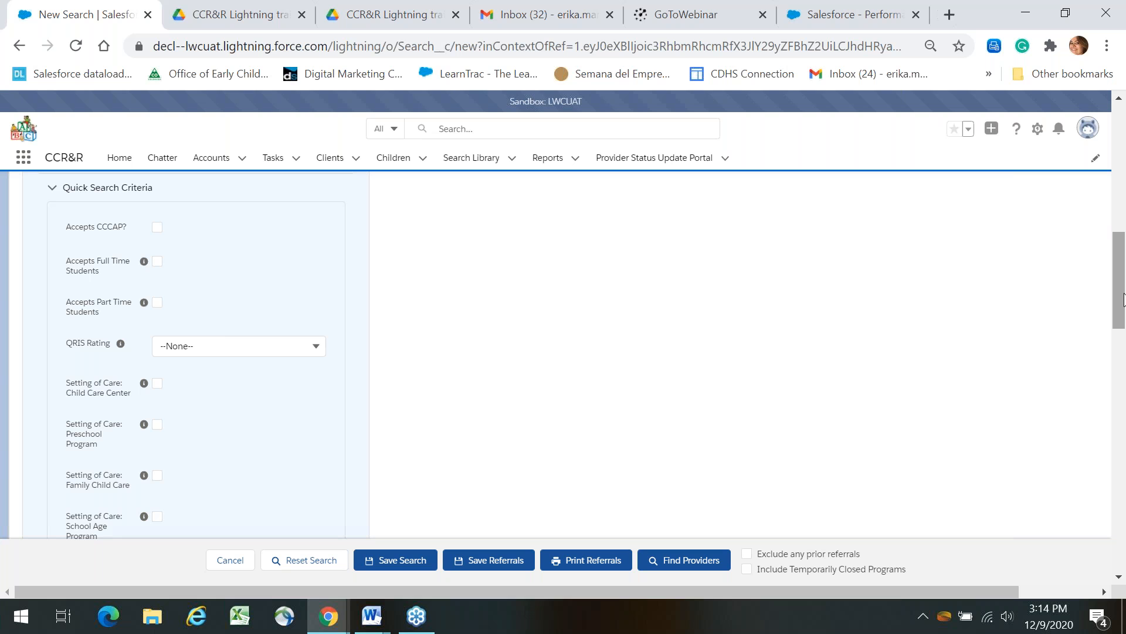
drag(1125, 299, 1124, 417)
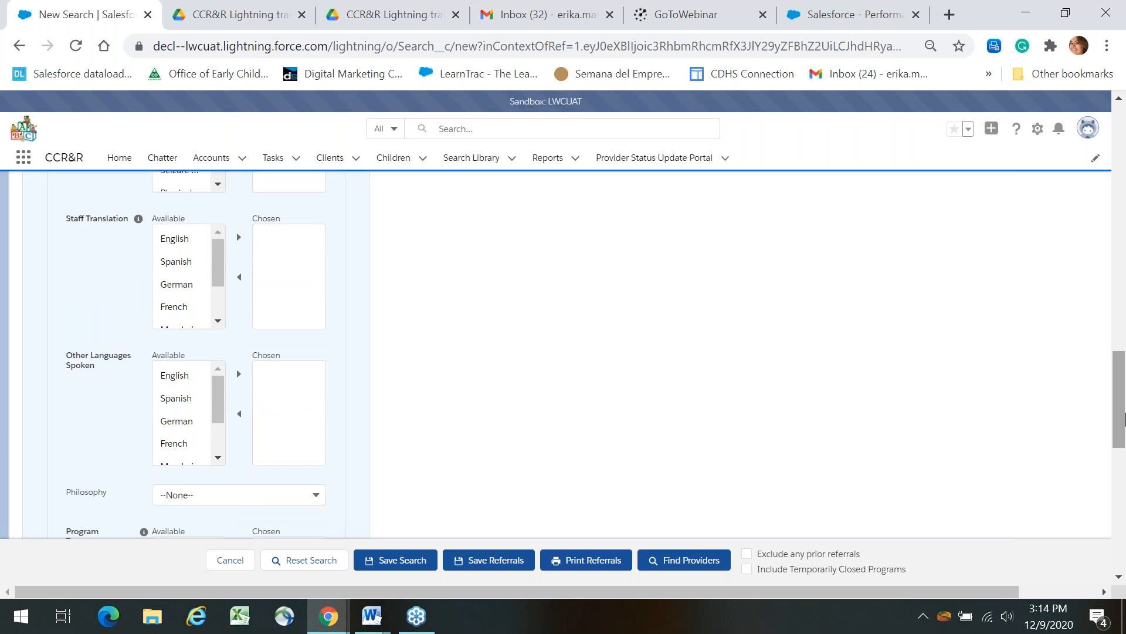
drag(1124, 417, 1124, 164)
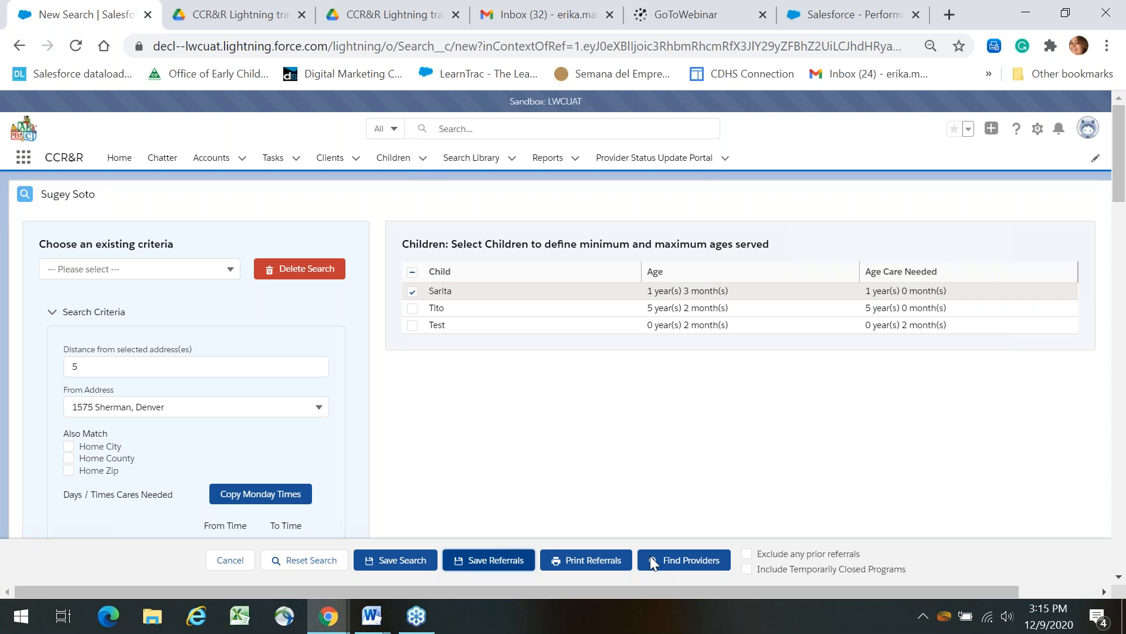
click(678, 561)
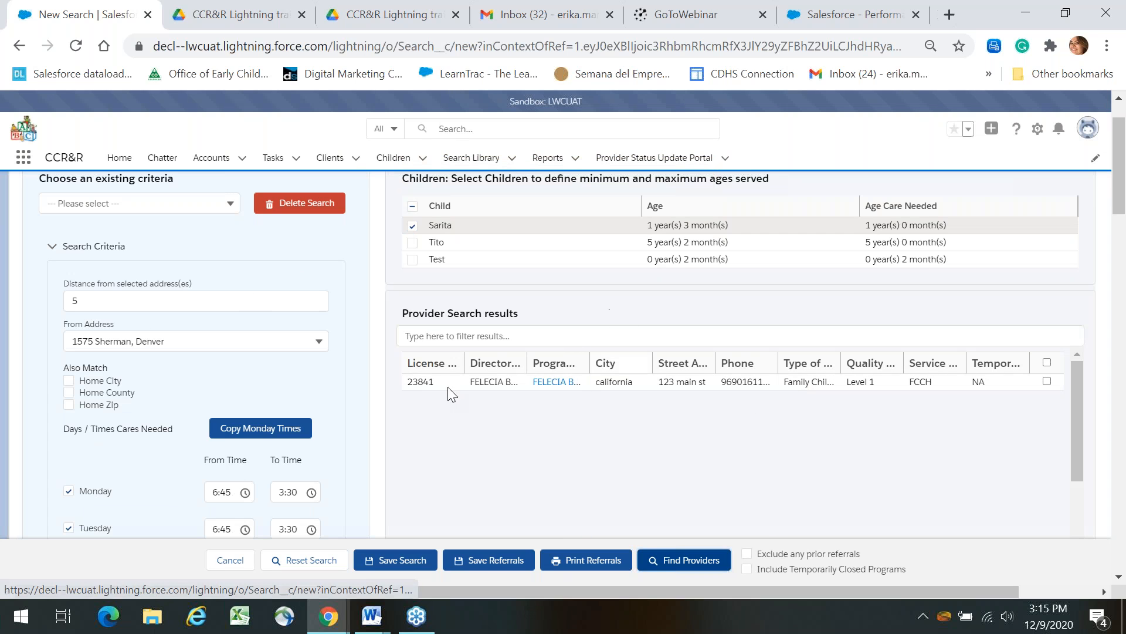
Include the second and third children, clear the distance value, and rerun Find Providers.
click(412, 243)
click(412, 256)
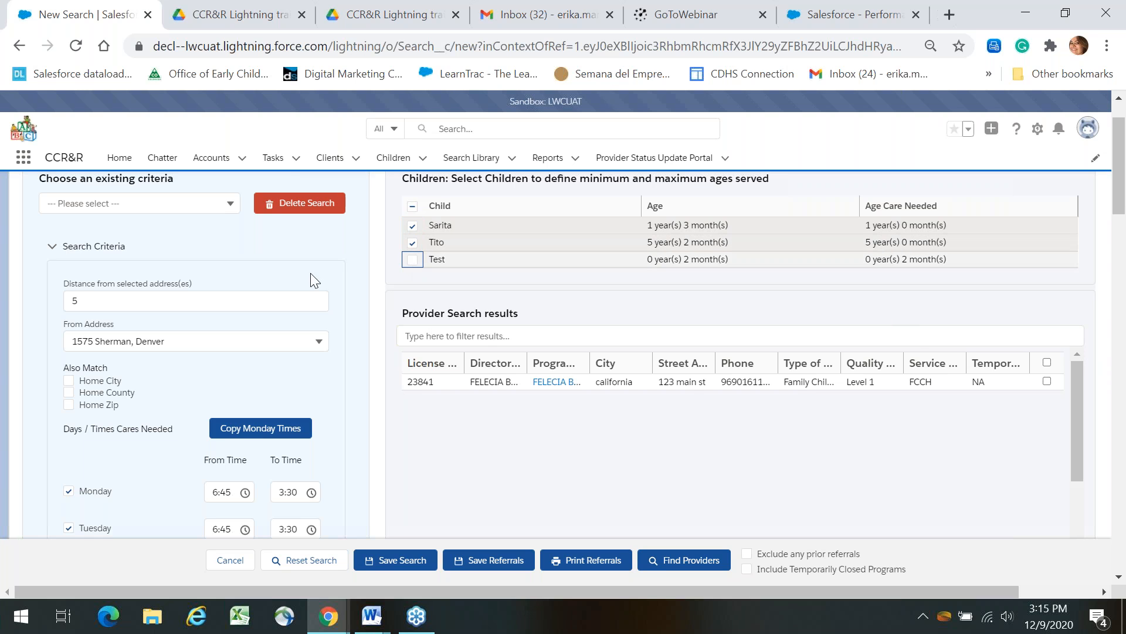
click(412, 262)
click(213, 307)
key(BackSpace)
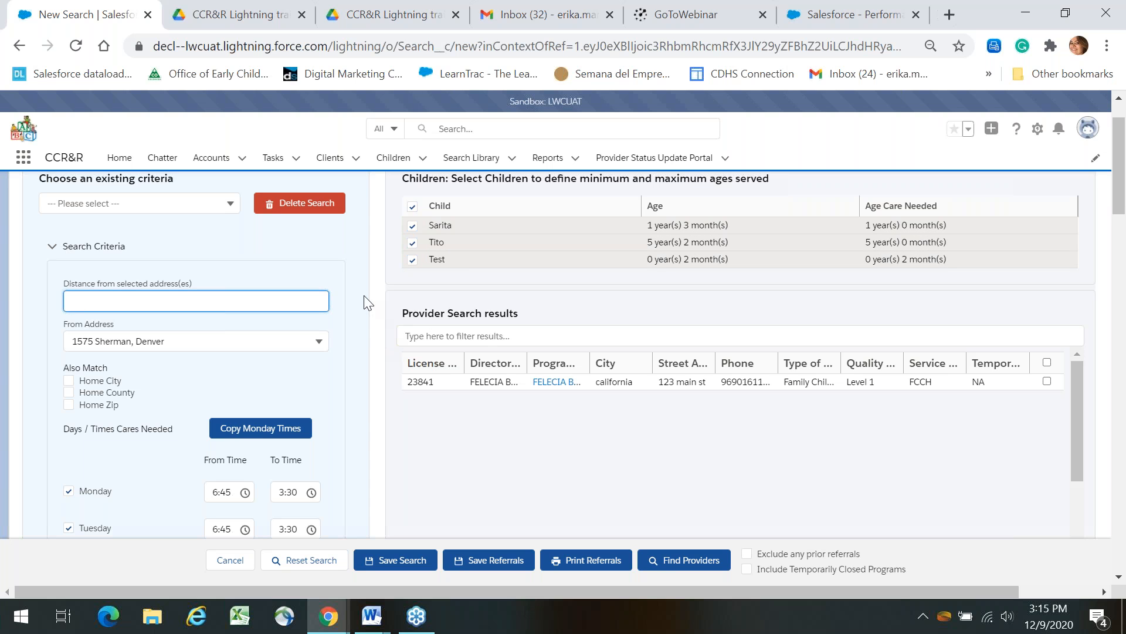
click(663, 565)
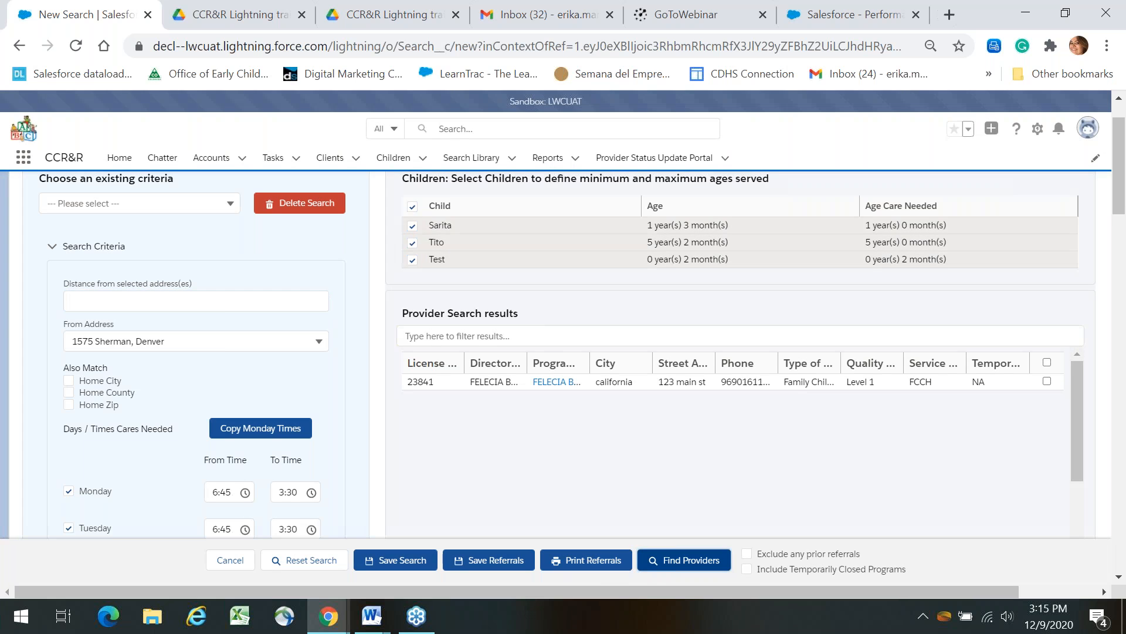
drag(1079, 372, 1091, 464)
Review the criteria options, selecting German among the staff translation languages.
click(1125, 336)
click(1125, 336)
drag(1125, 336, 1125, 412)
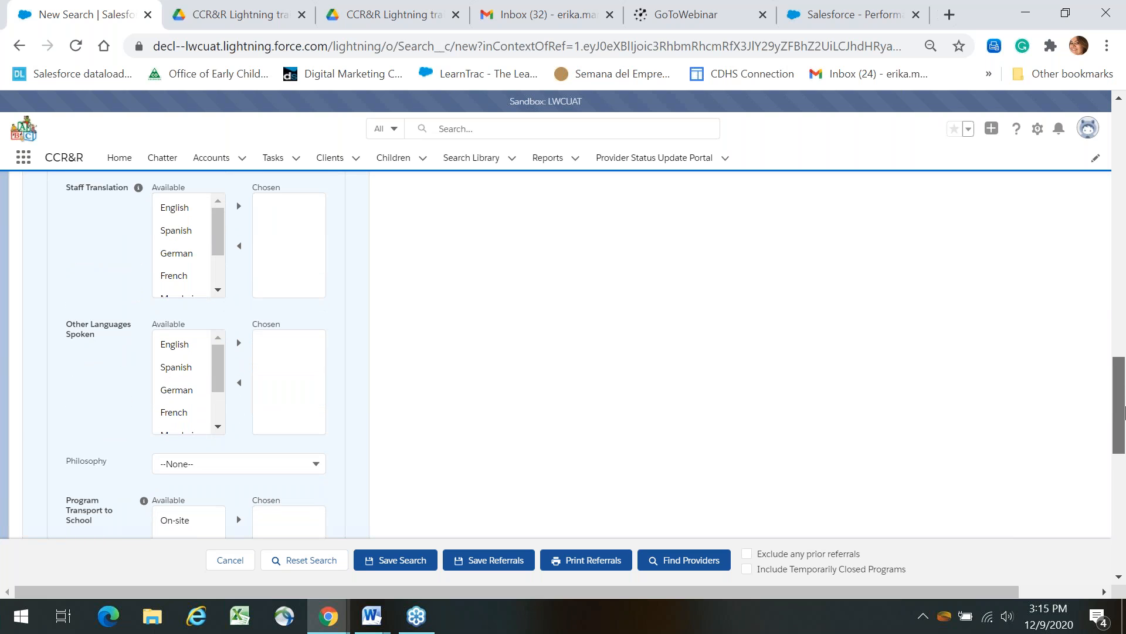
drag(1125, 412, 1124, 413)
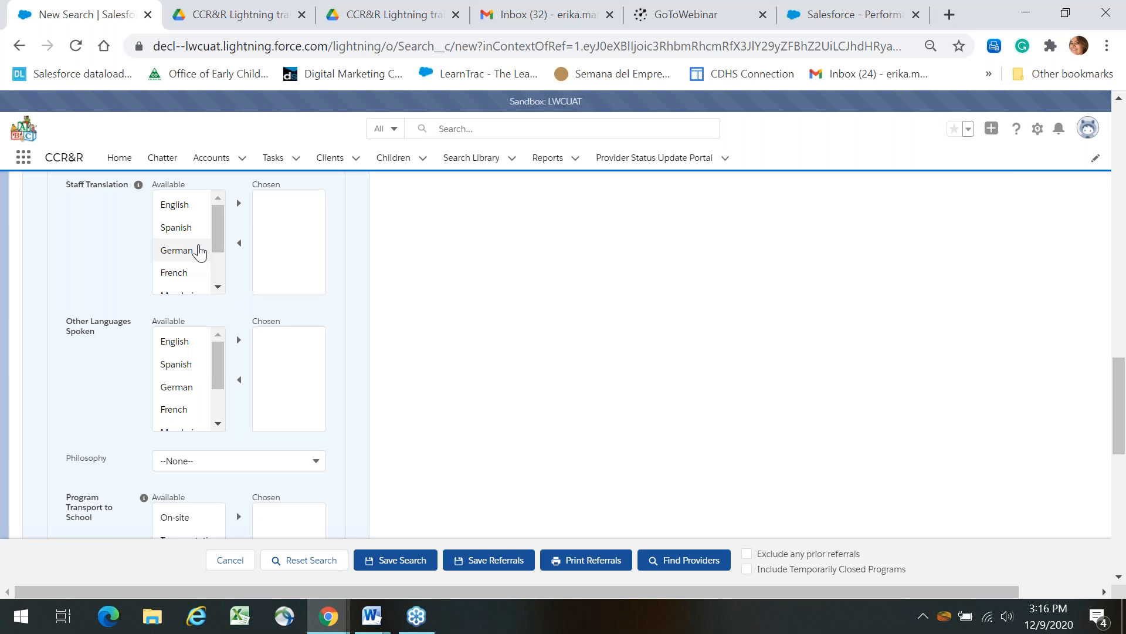
click(199, 251)
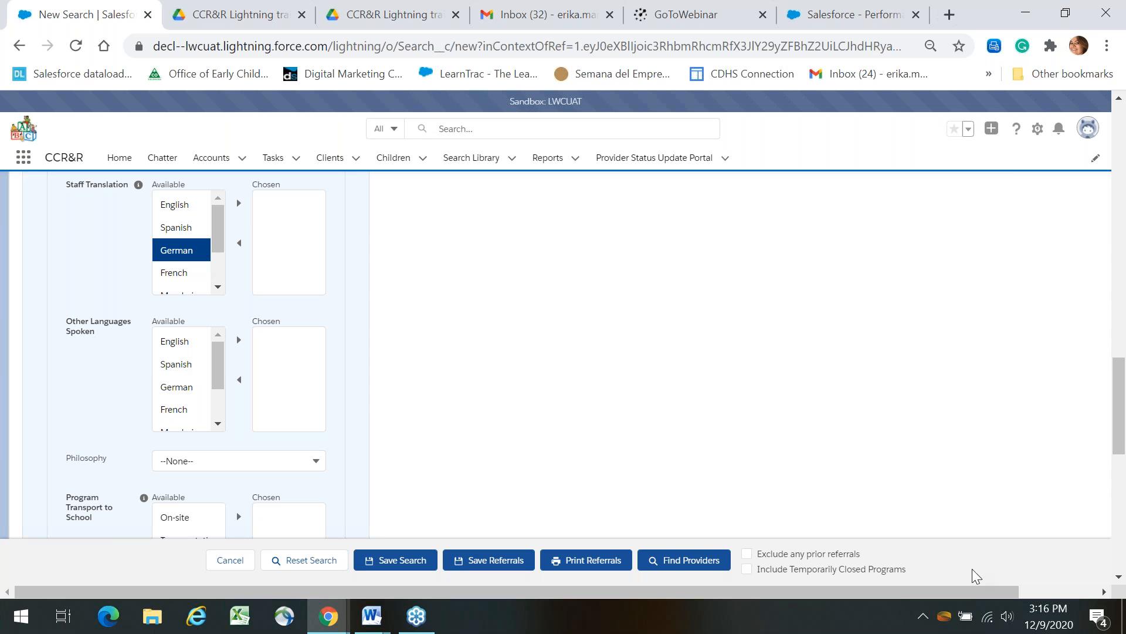
drag(1125, 431, 1125, 485)
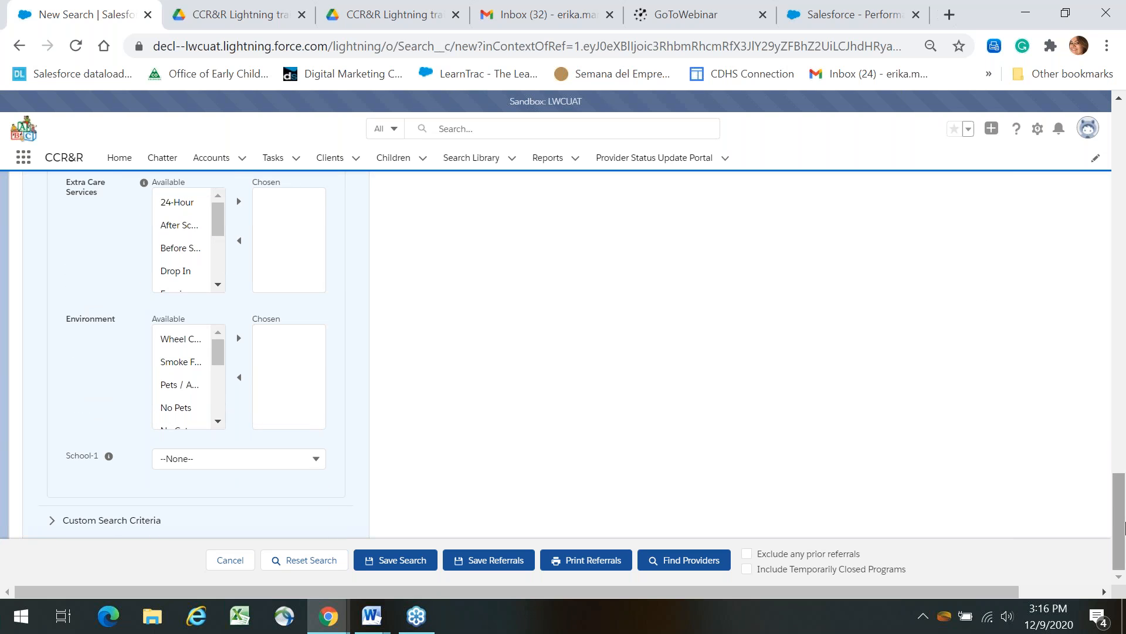
drag(1125, 527, 1125, 559)
drag(1125, 558, 1125, 483)
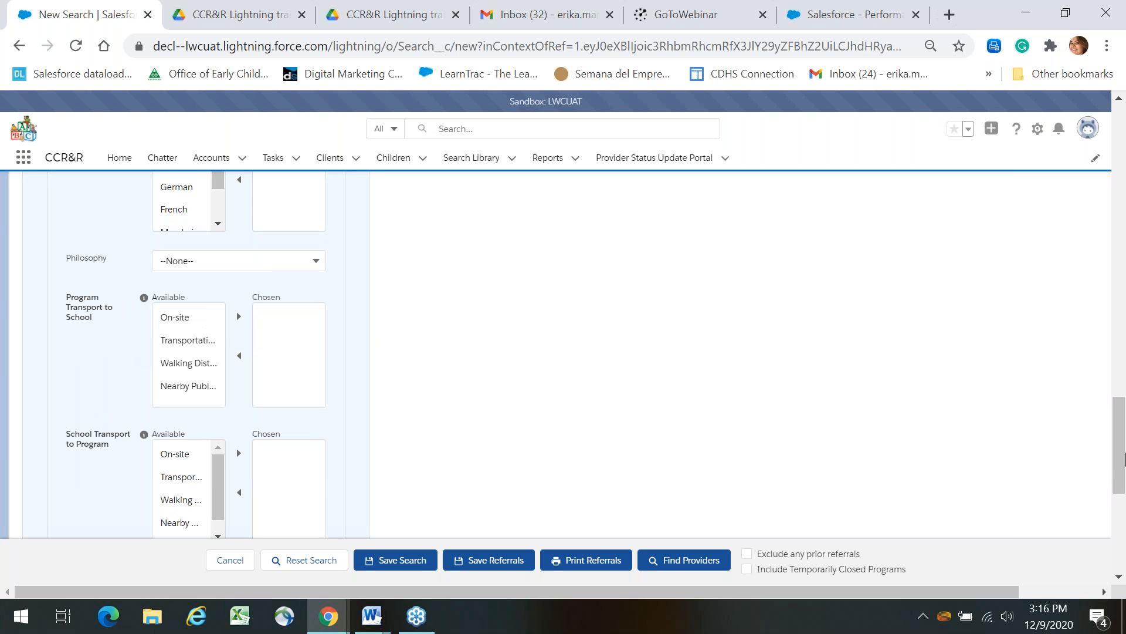
drag(1118, 461, 1124, 514)
scroll(1123, 508, down, 1)
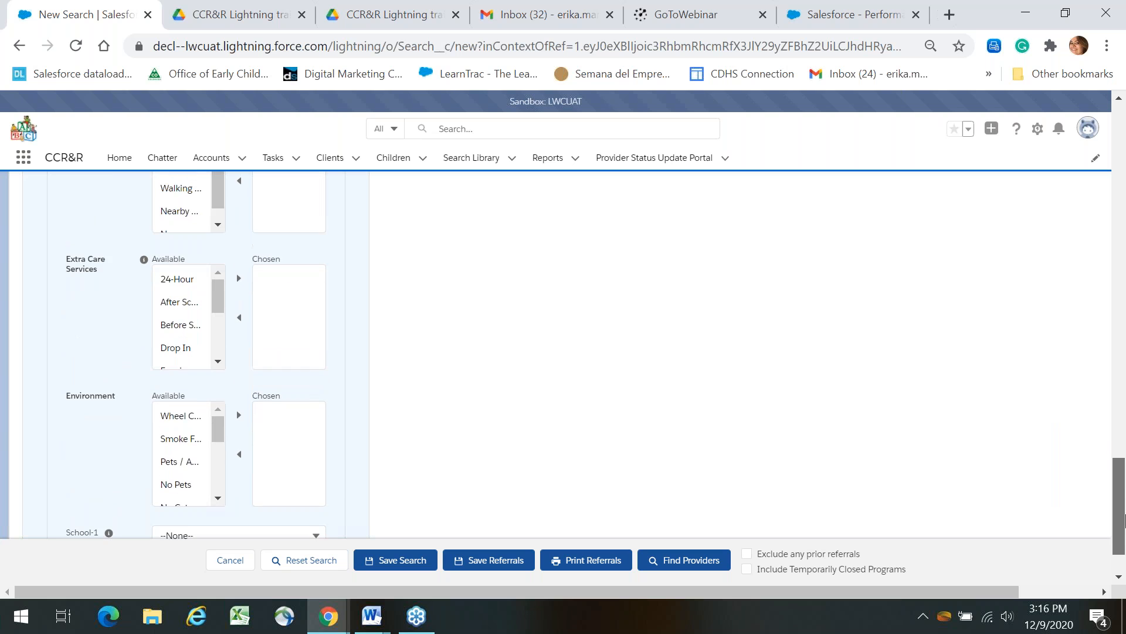
scroll(1122, 506, up, 5)
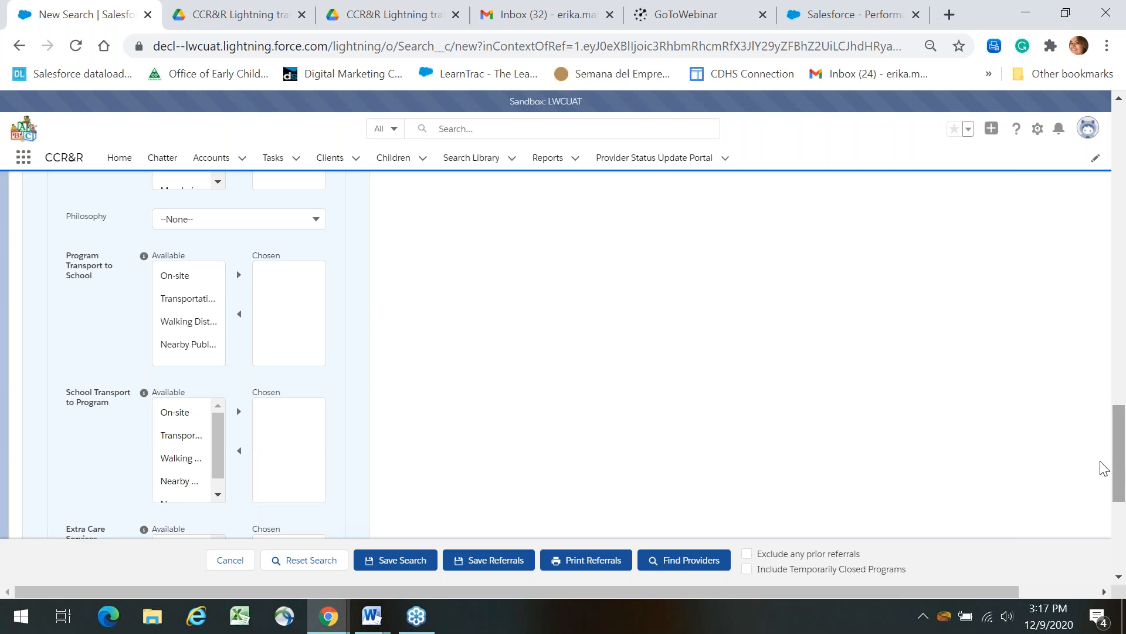
Choose On-site for Program Transport to School; add then remove On-site for School Transport to Program.
click(177, 284)
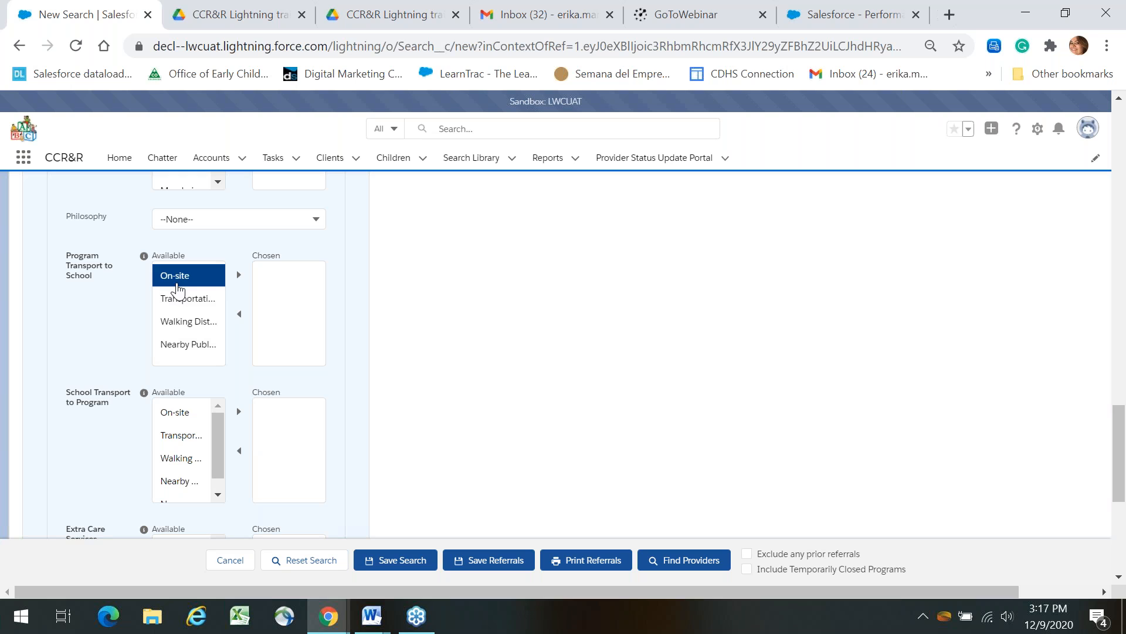
click(239, 280)
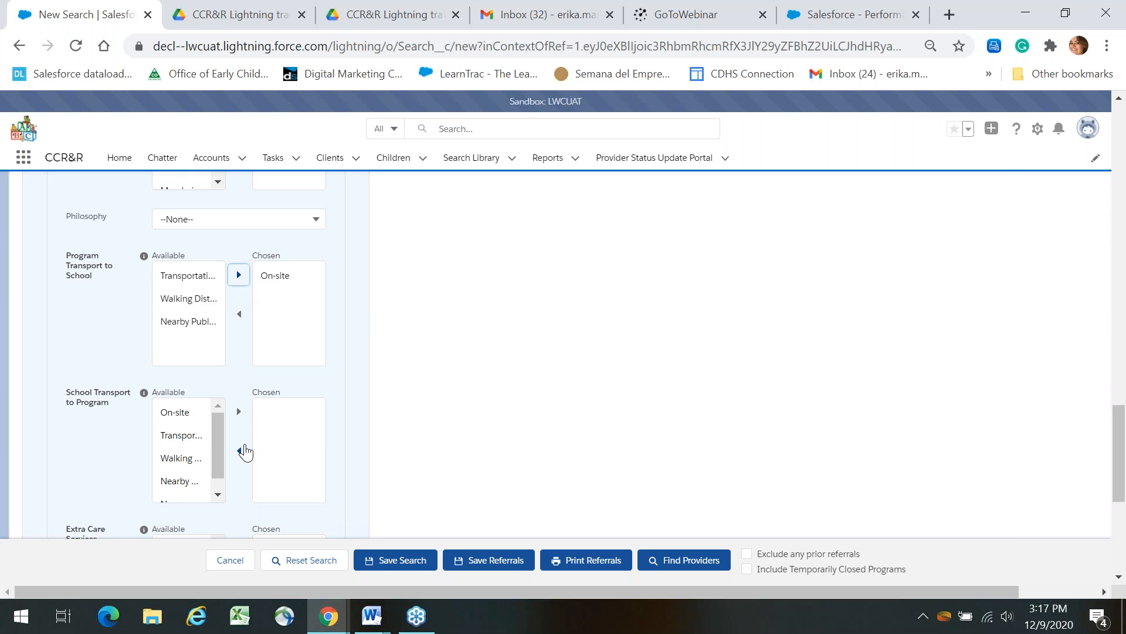
click(182, 413)
click(237, 414)
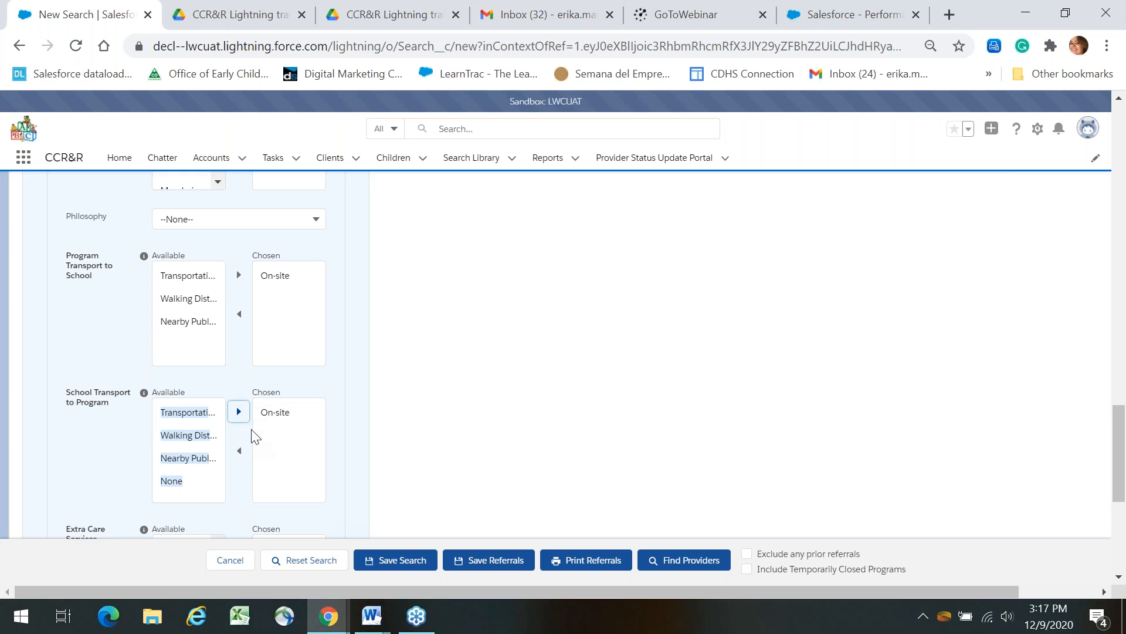
click(273, 416)
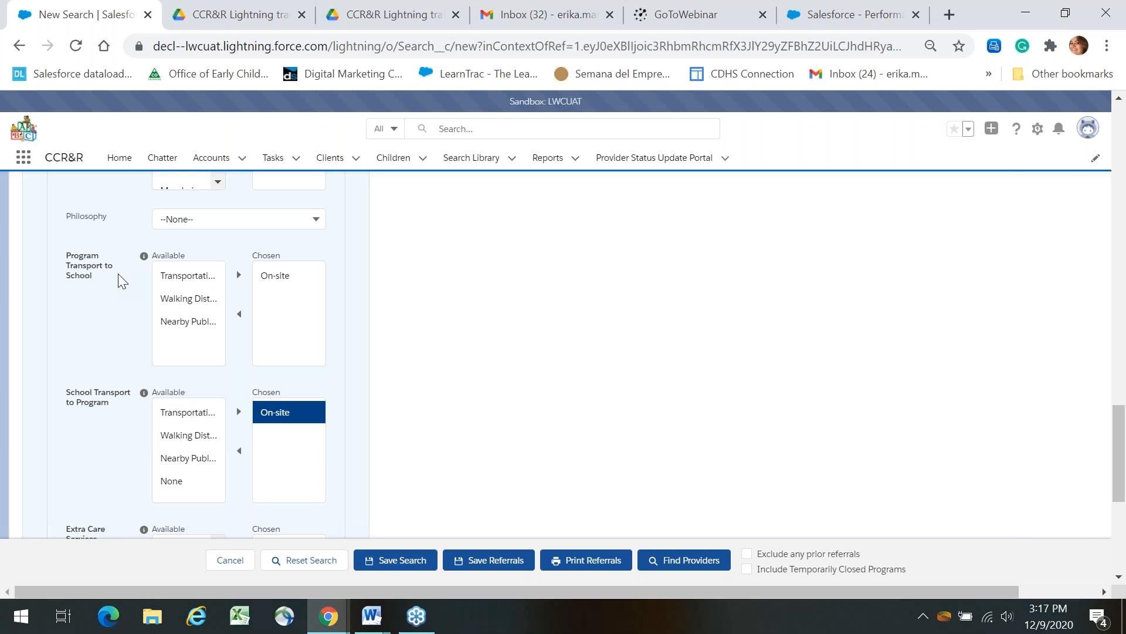
click(241, 453)
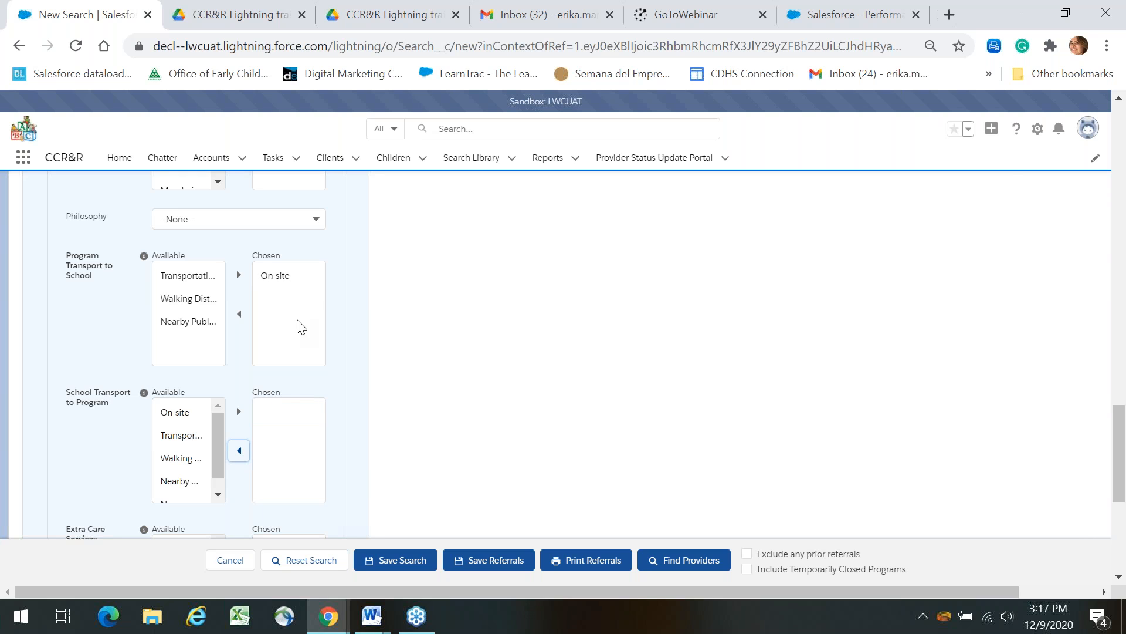
drag(1125, 492, 1124, 541)
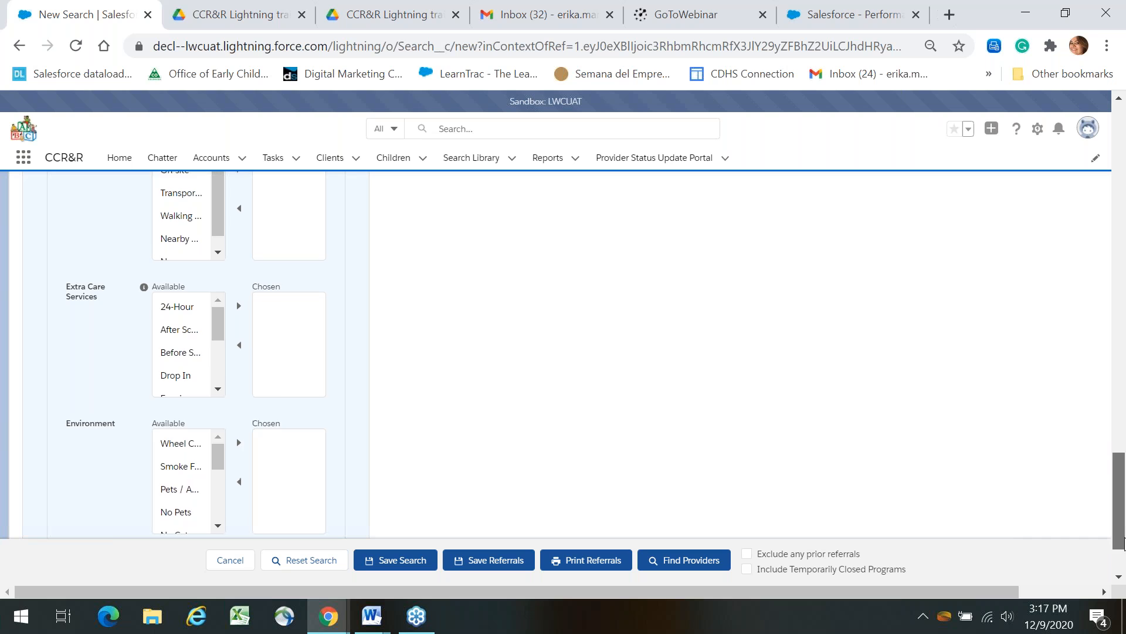
Leave School-1 at --None-- and expand the Custom Search Criteria section.
scroll(213, 326, down, 1)
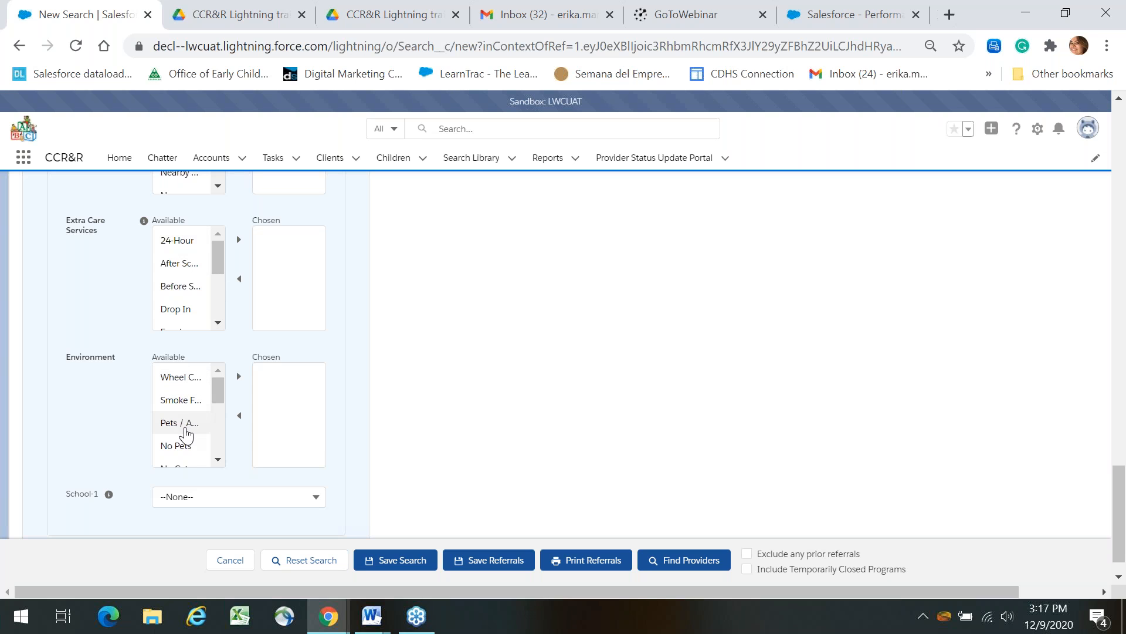
click(269, 496)
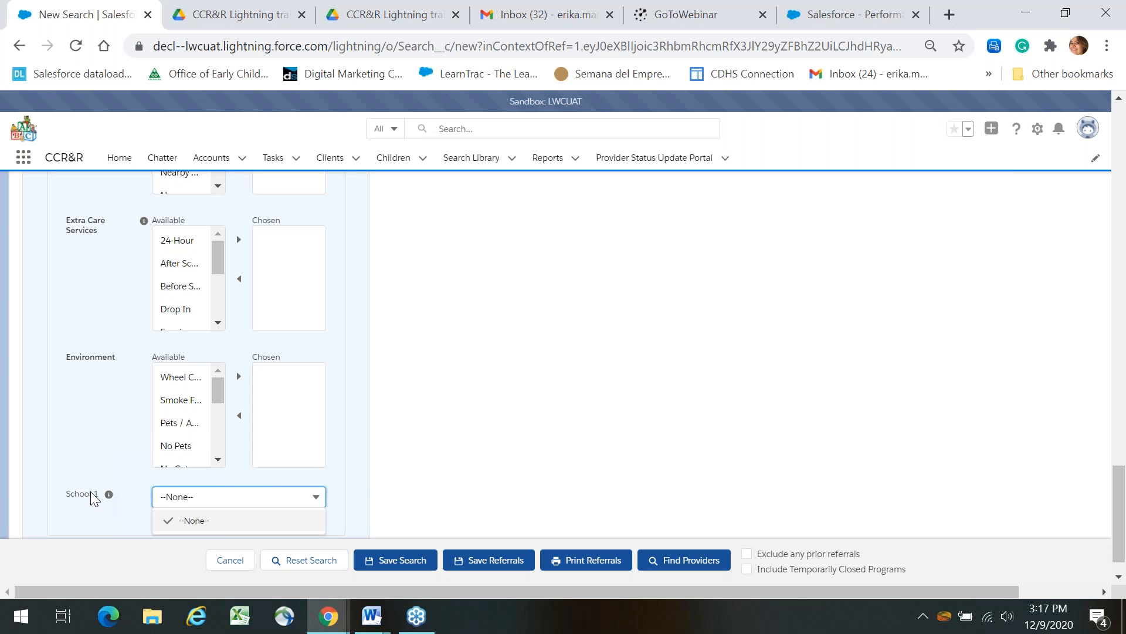
click(132, 476)
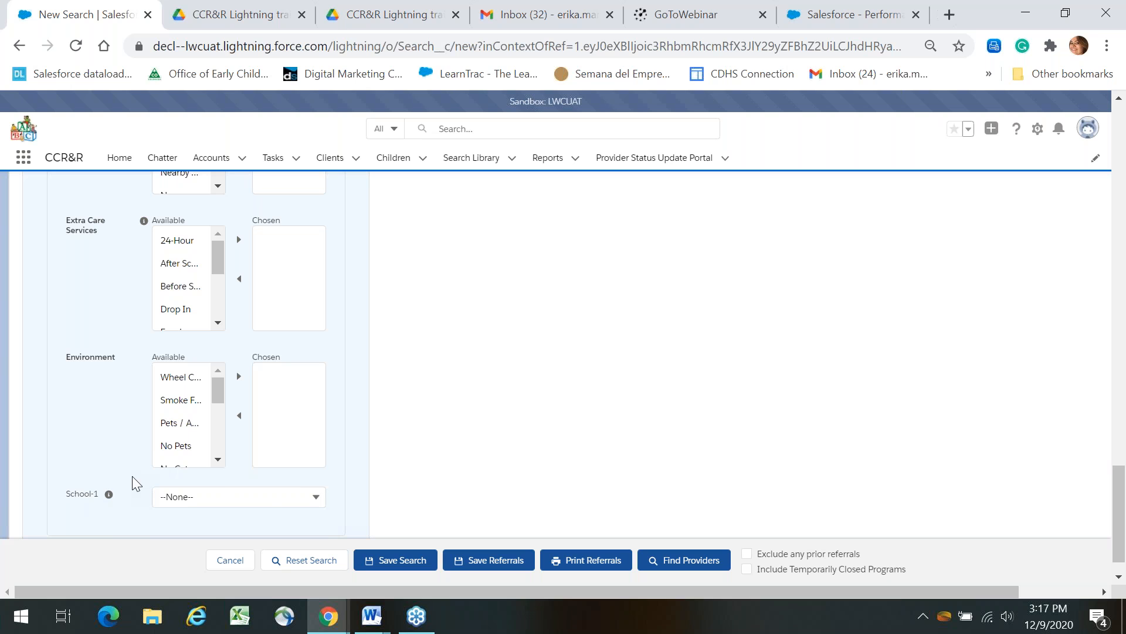
scroll(1116, 498, down, 1)
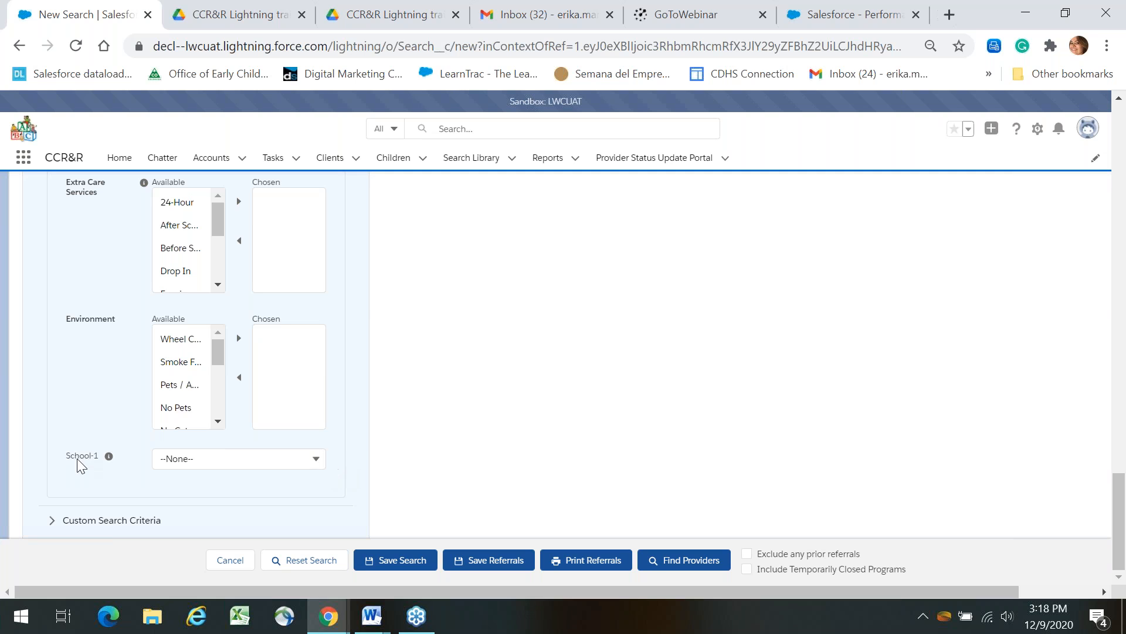
drag(70, 457, 101, 456)
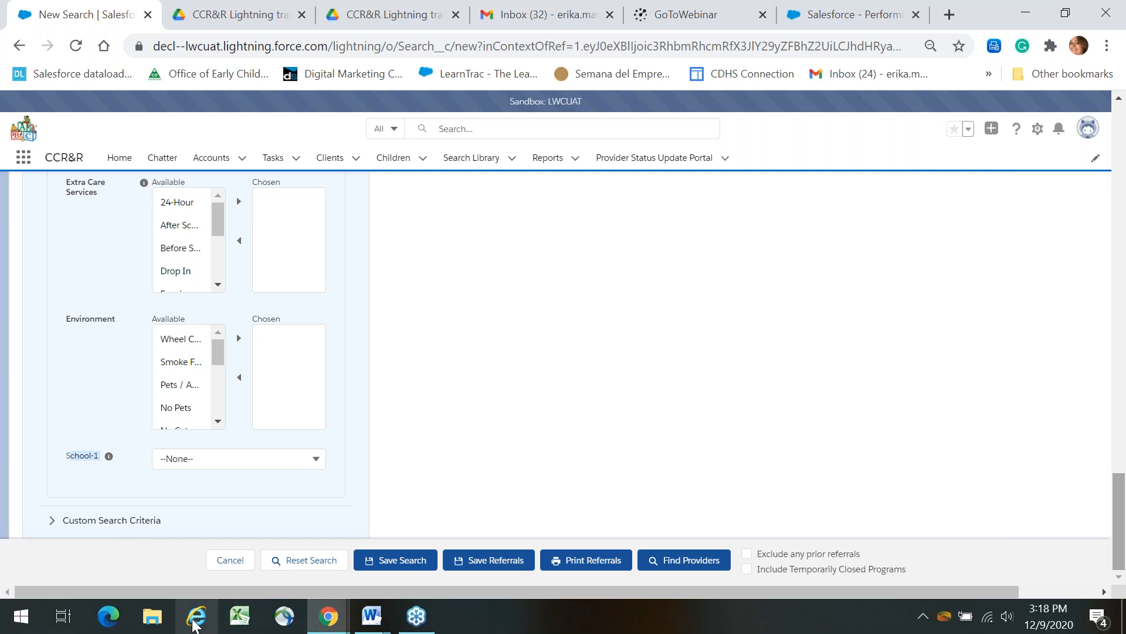
click(129, 526)
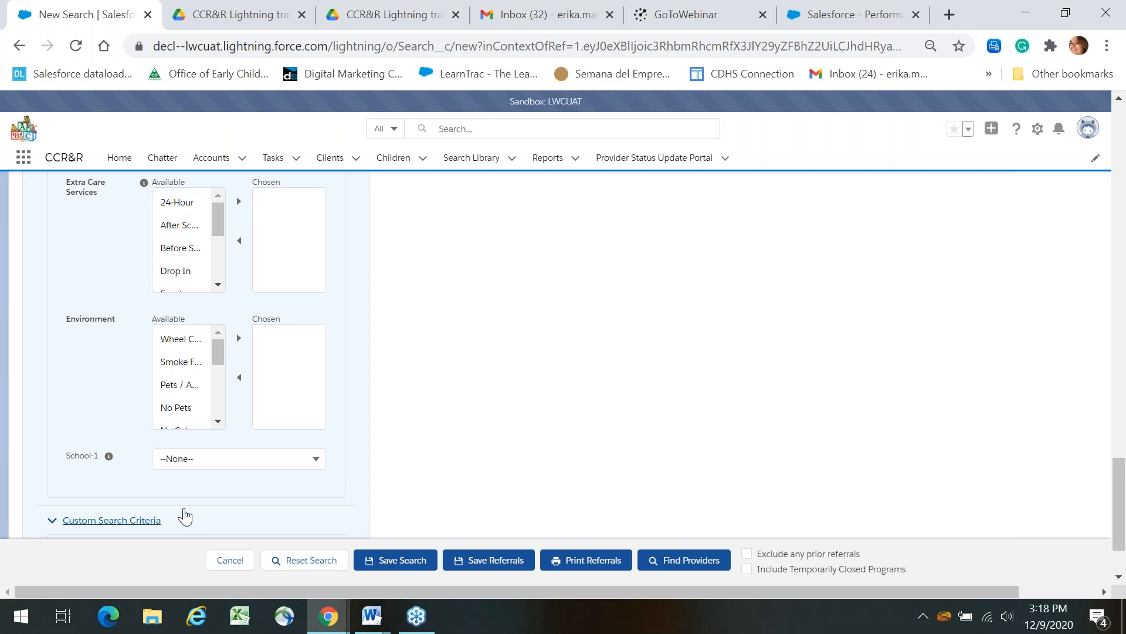
click(1125, 445)
Add License ID as a custom search criterion and enter license number 1.
drag(1125, 457, 1125, 559)
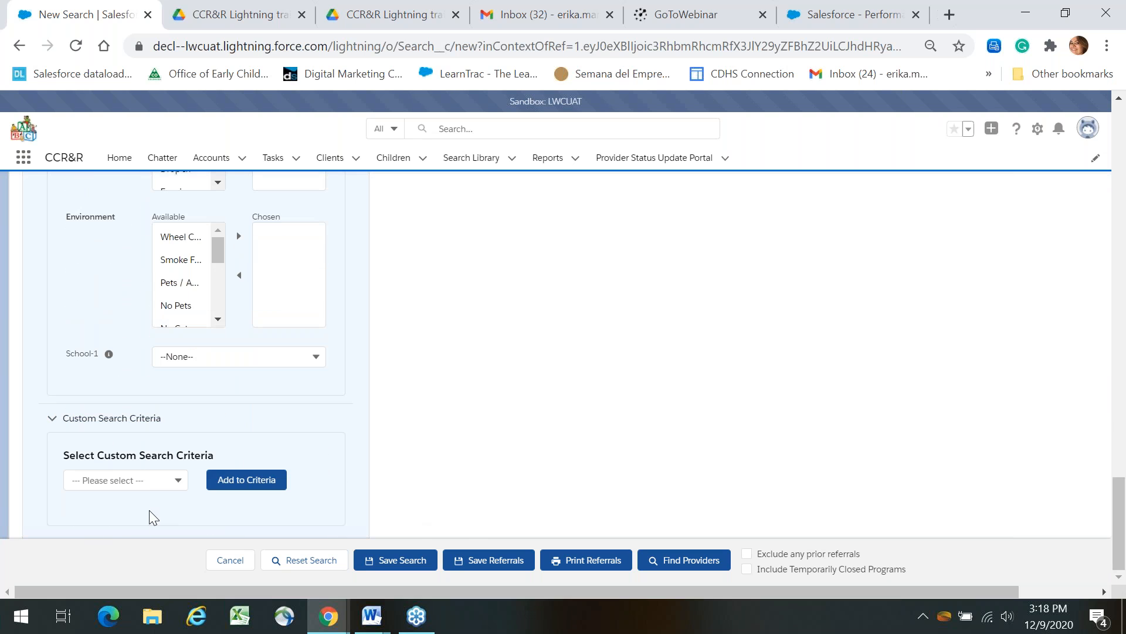
click(159, 485)
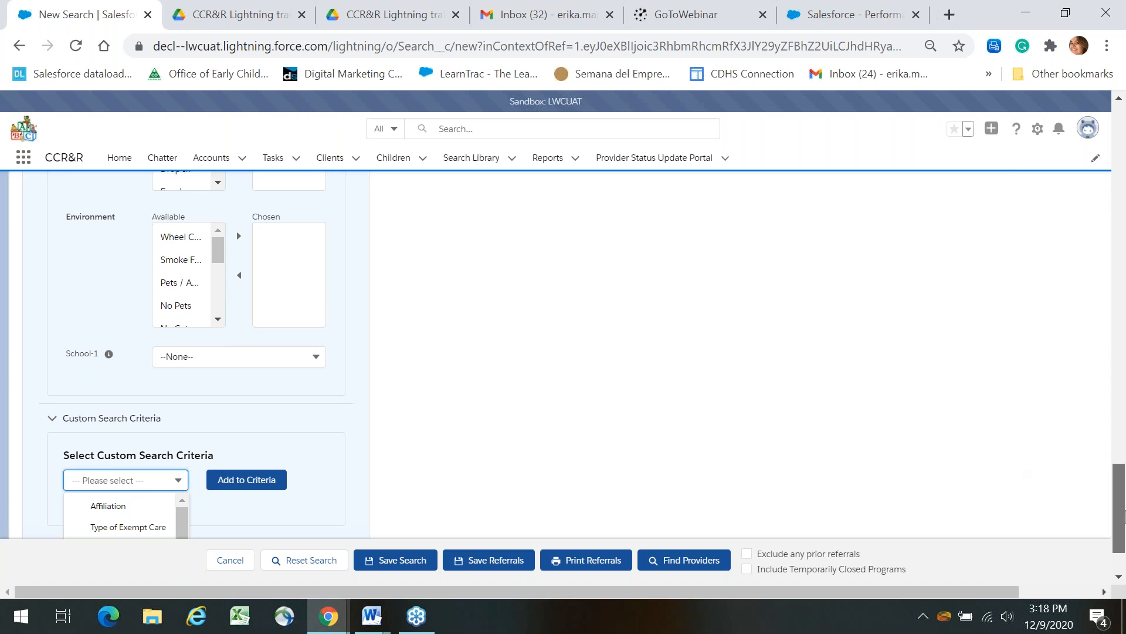
scroll(1125, 525, down, 1)
scroll(1124, 525, down, 1)
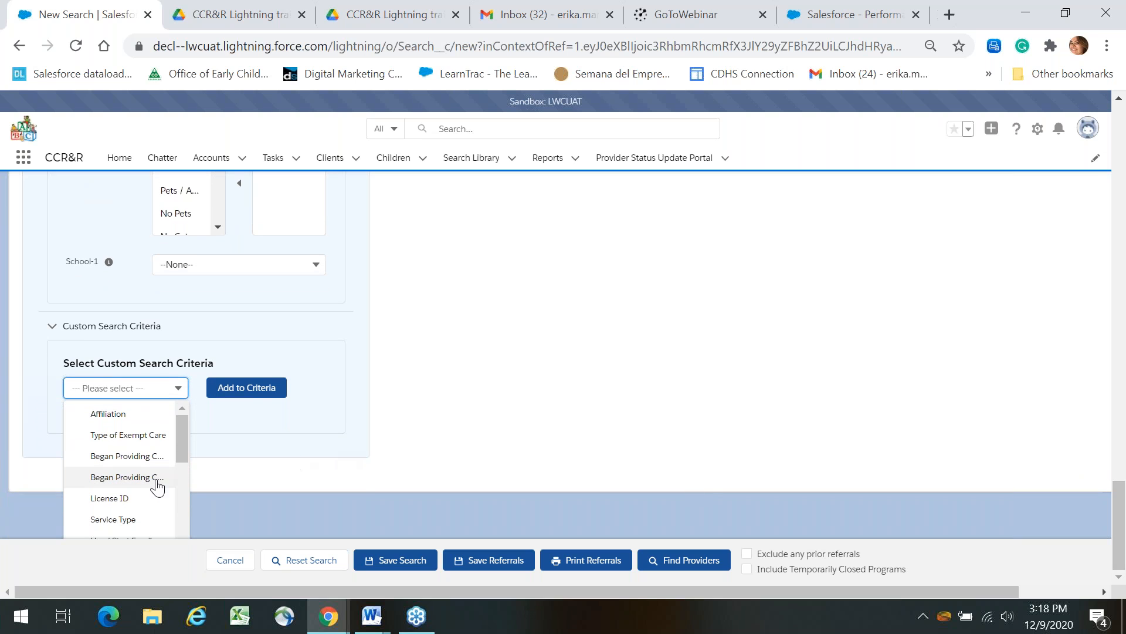
click(128, 499)
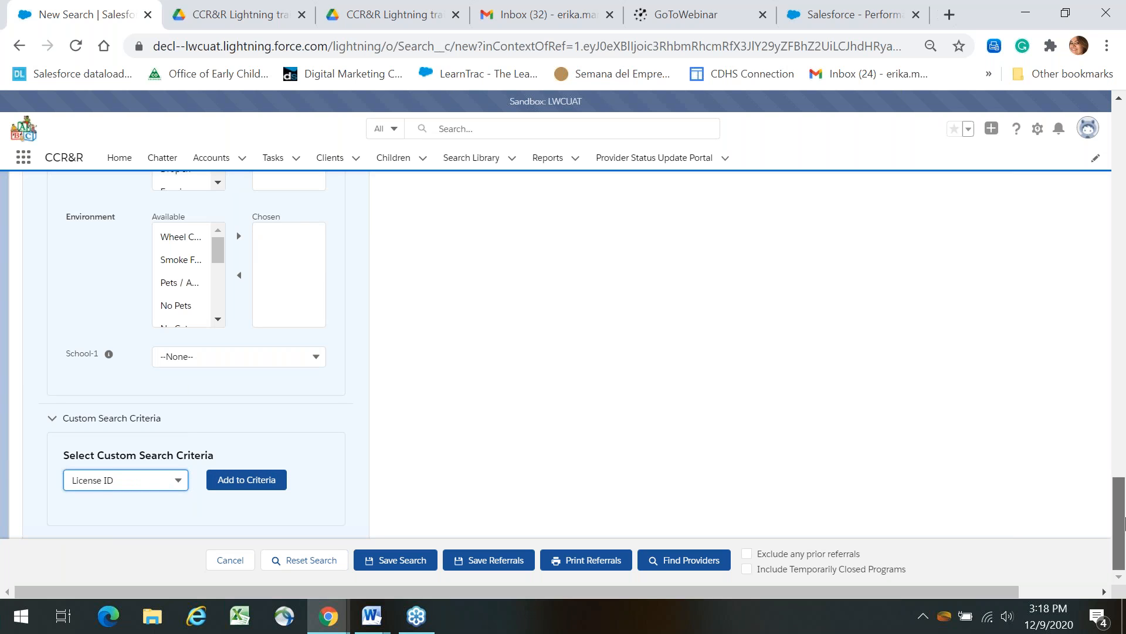
click(227, 485)
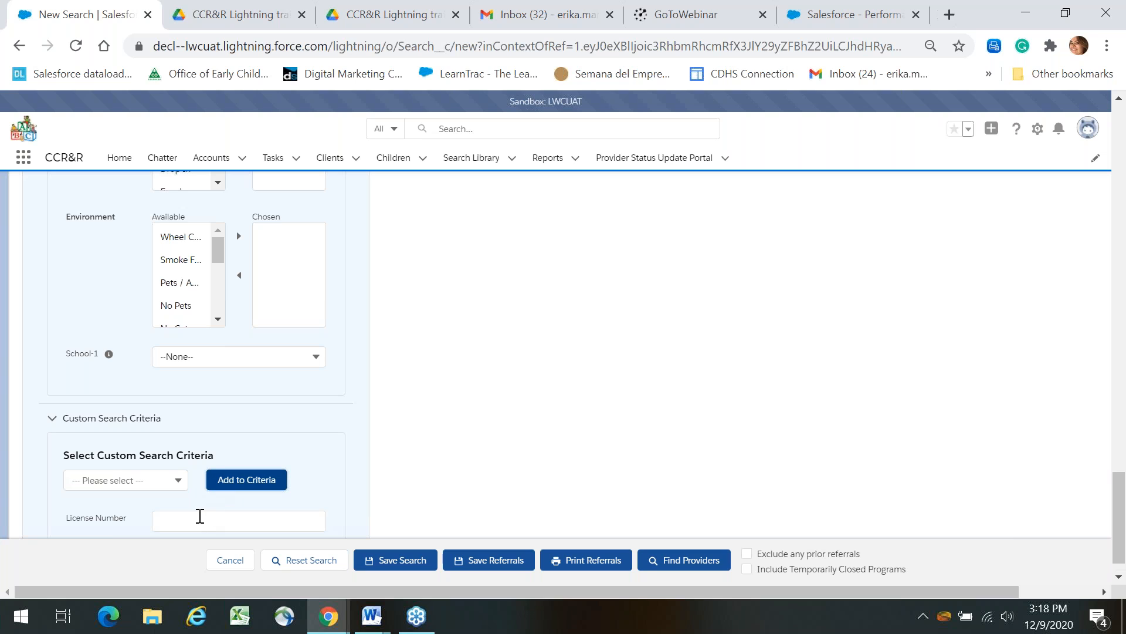
click(200, 516)
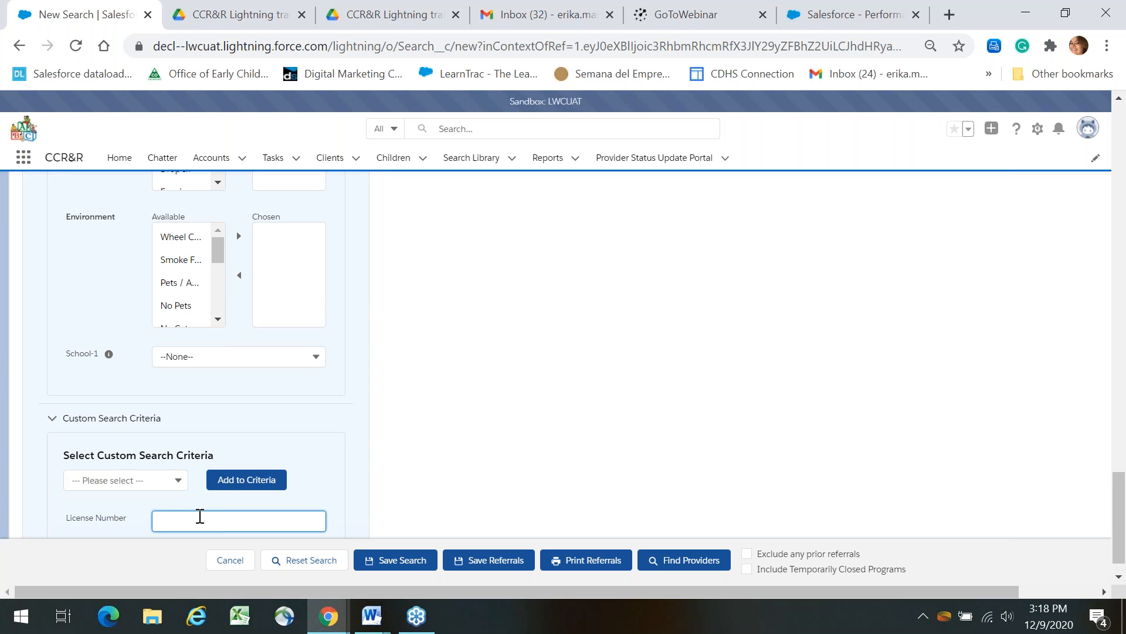
text(1)
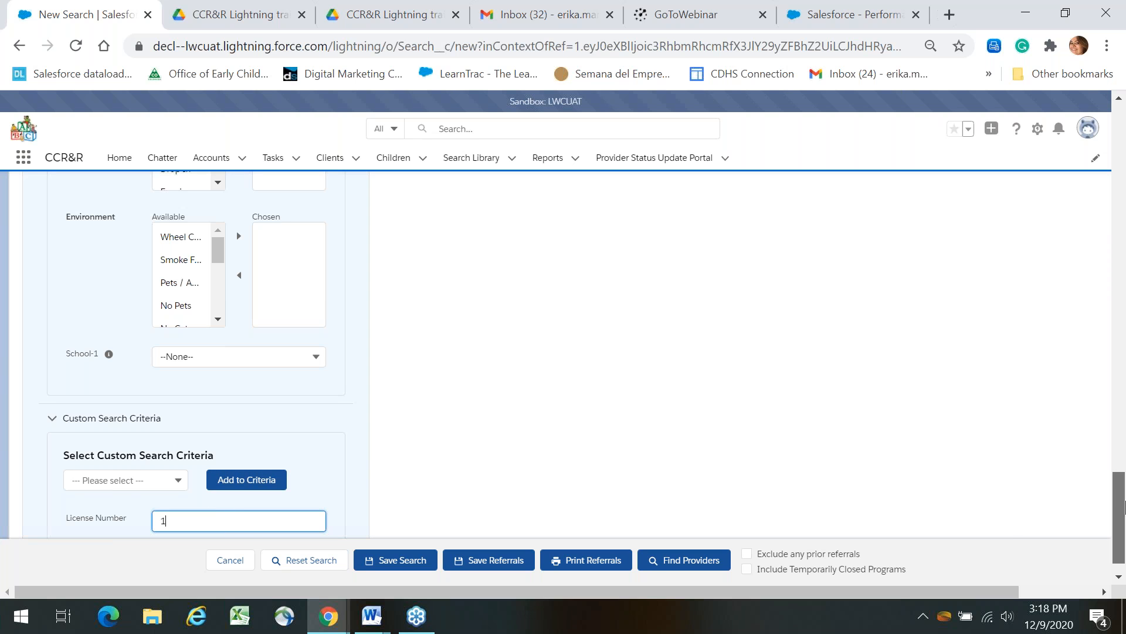
drag(1121, 481, 1109, 137)
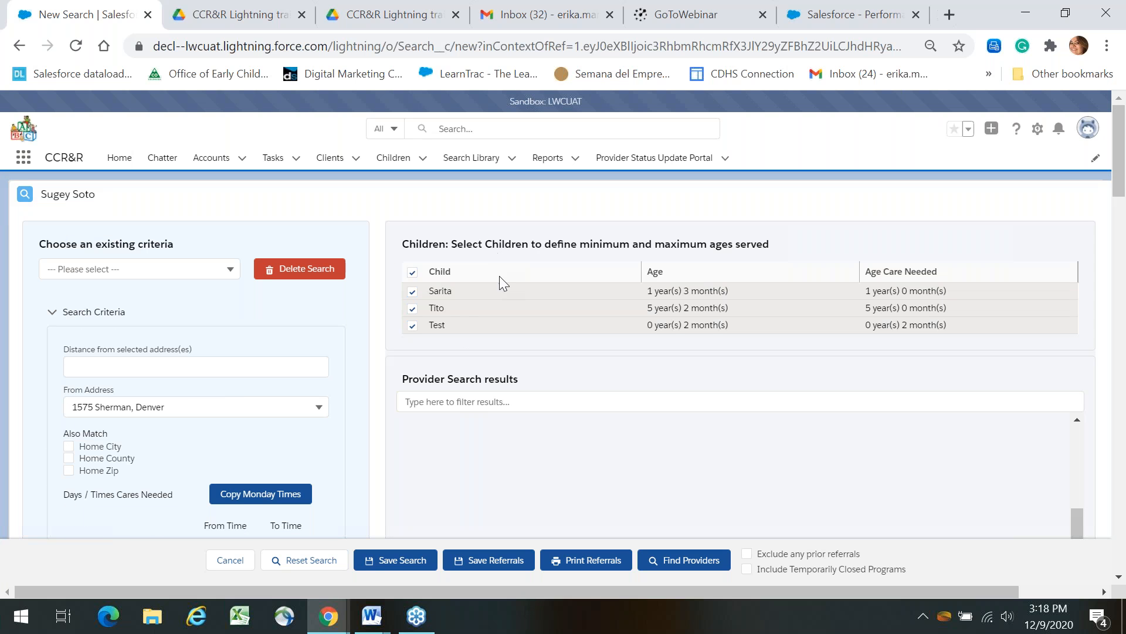
Run the search, drop the second and third children, and search 10 from the client's other address.
click(680, 560)
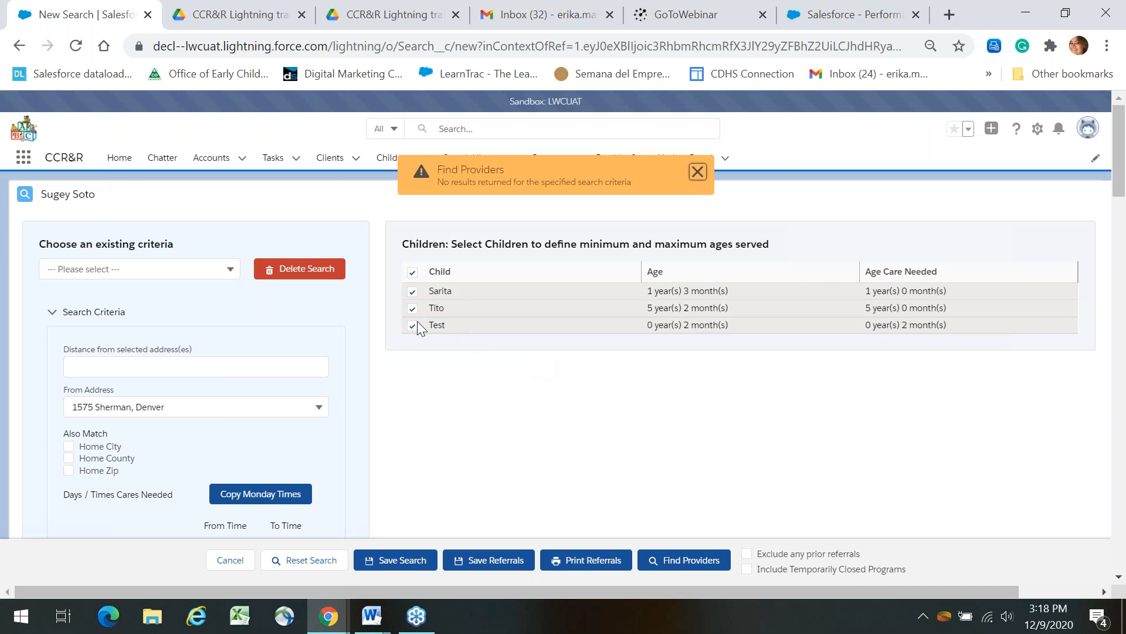
click(415, 323)
click(414, 307)
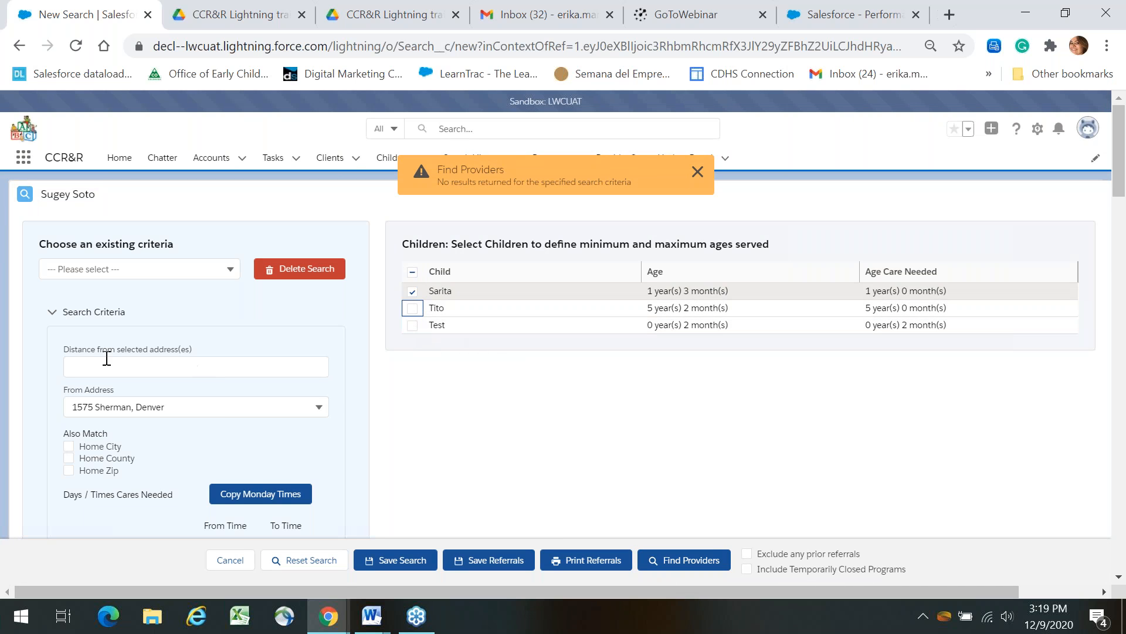
click(106, 358)
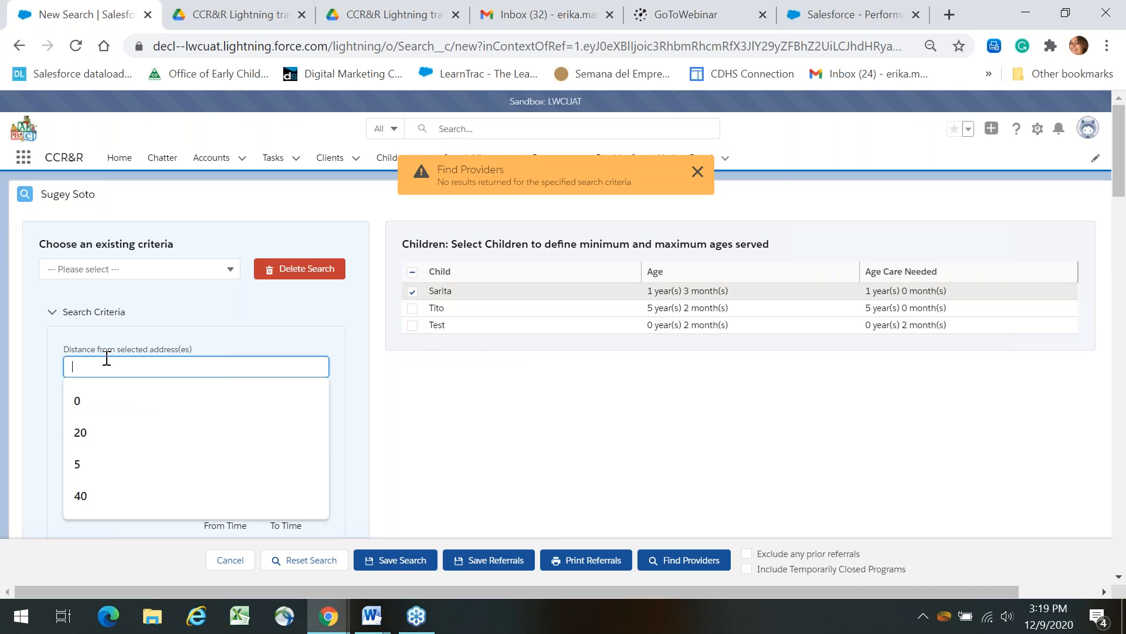
click(306, 339)
click(250, 407)
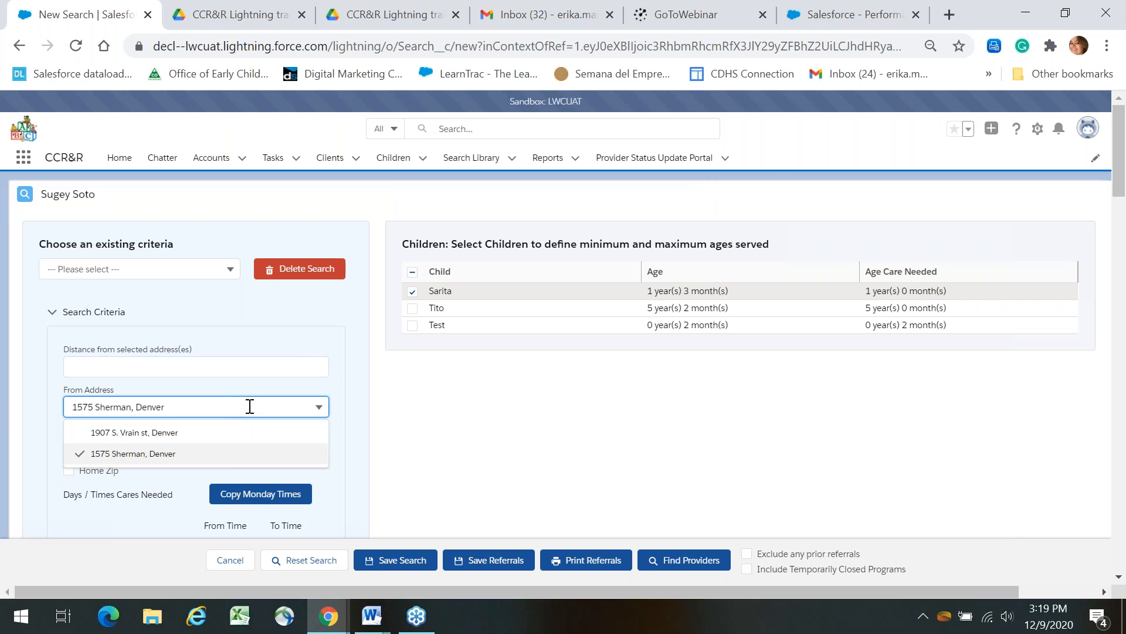
click(194, 434)
click(148, 365)
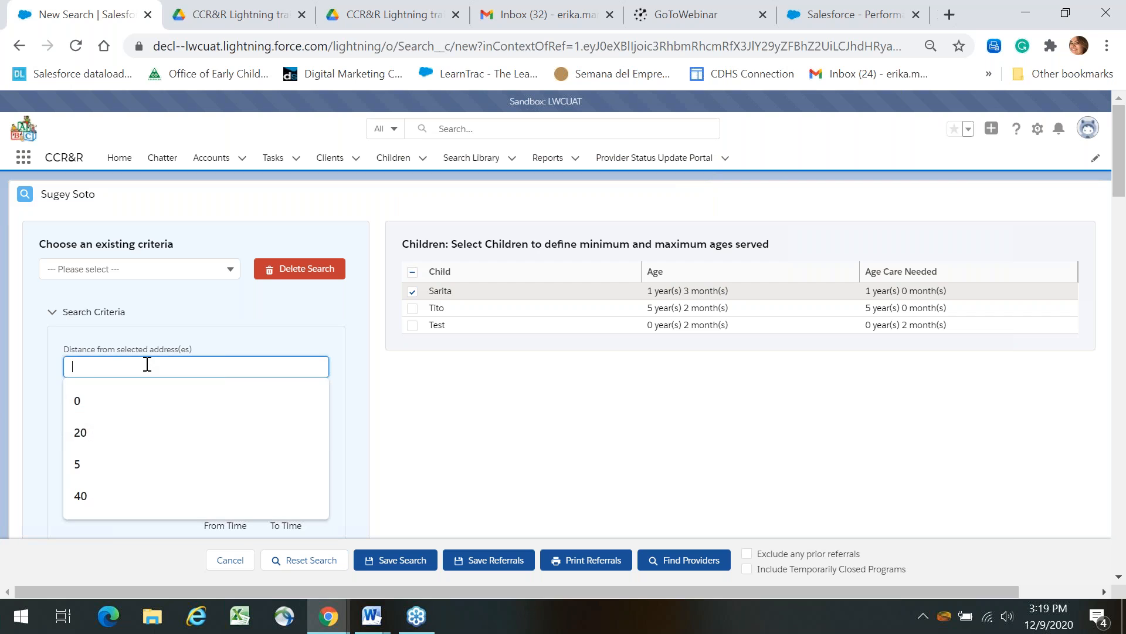
text(10)
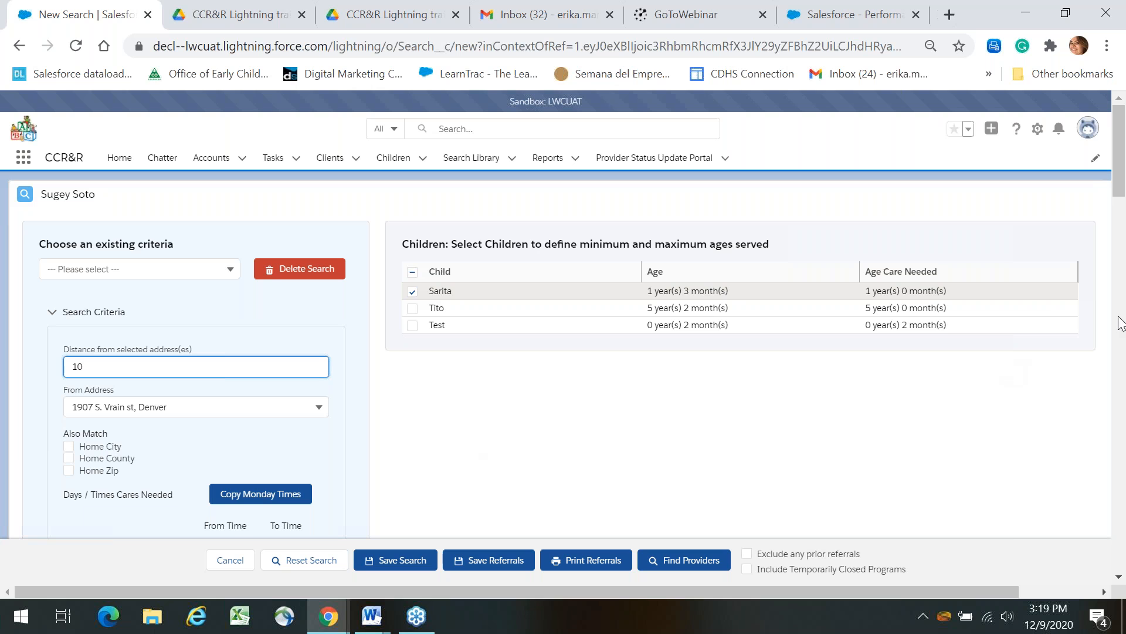
Include the second child again, clear the distance of 10, and rerun Find Providers.
double_click(606, 243)
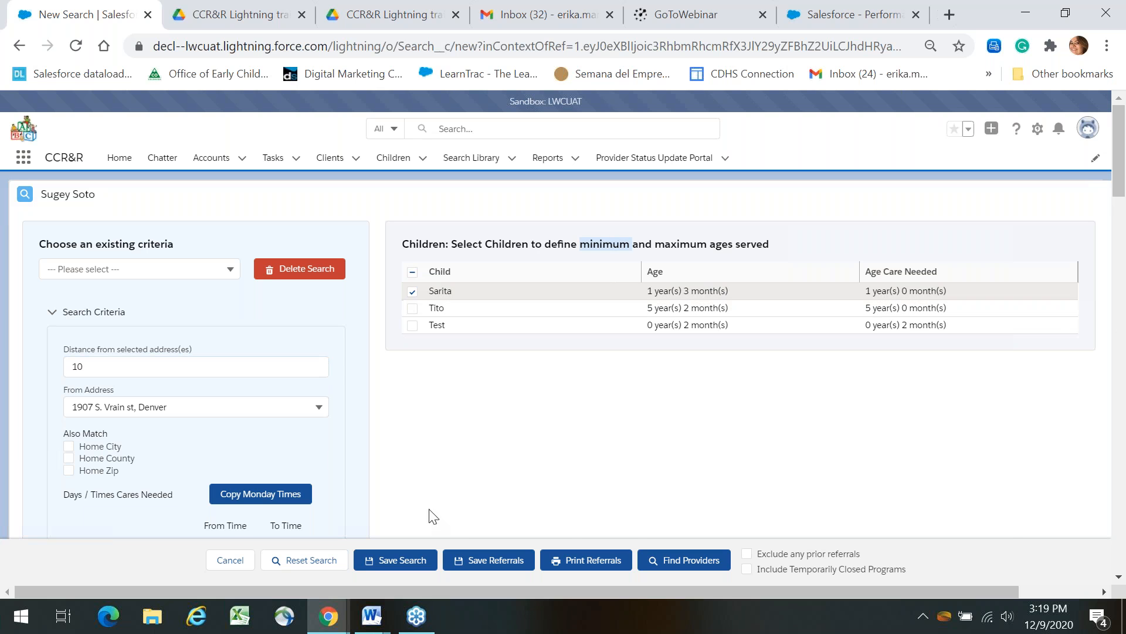
click(675, 559)
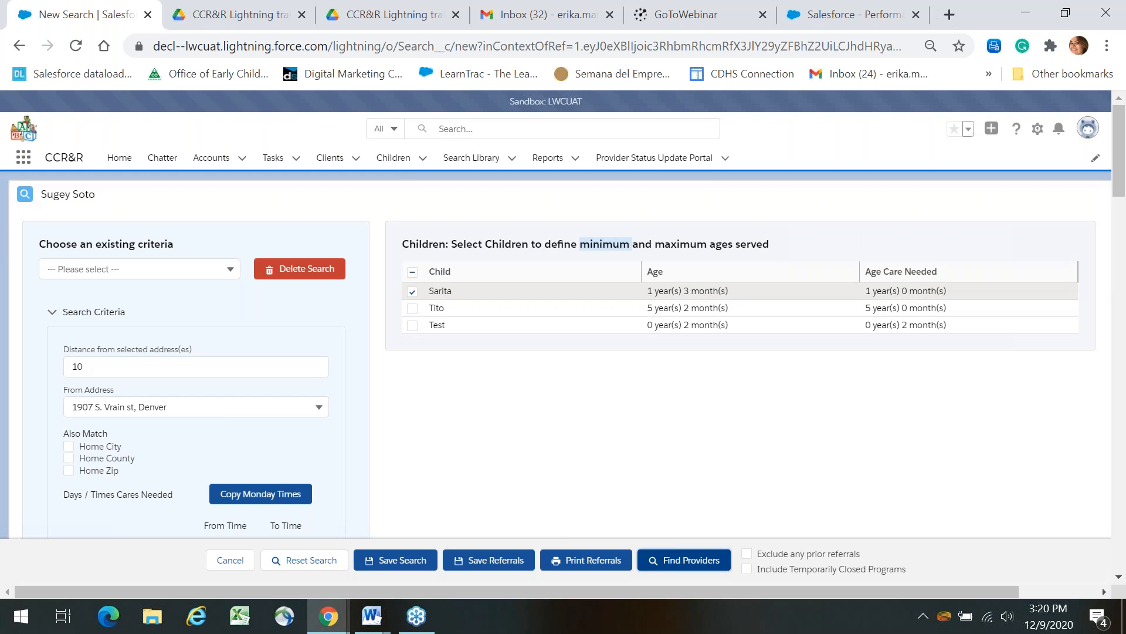
click(413, 309)
double_click(177, 366)
key(BackSpace)
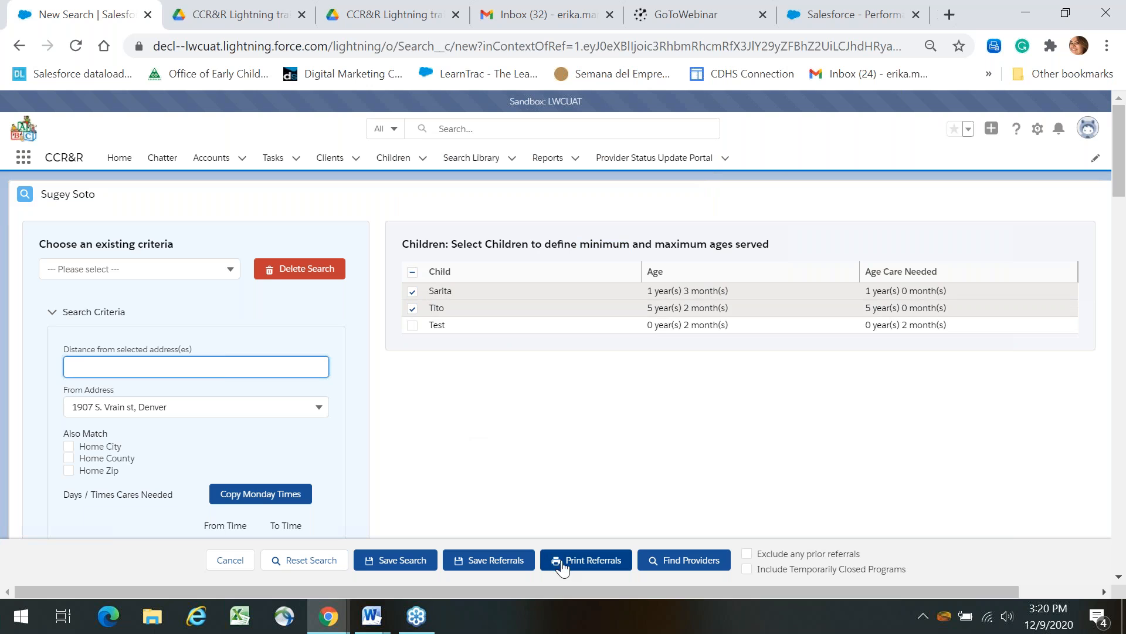
click(686, 561)
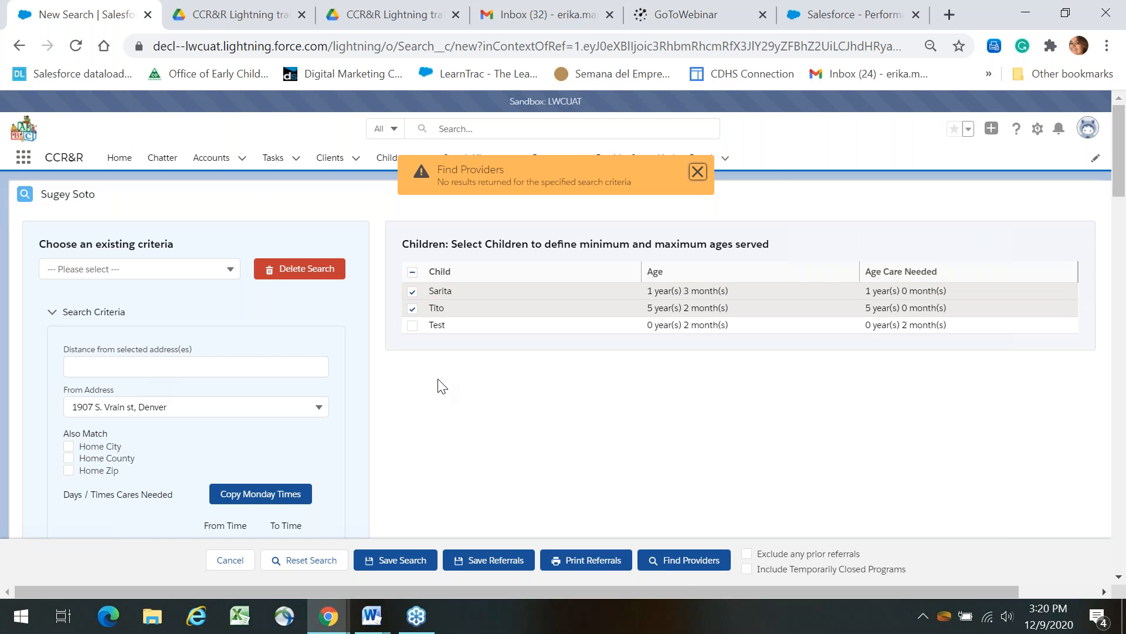
Drop Saturday as a care day and clear its From and To times.
scroll(1125, 346, down, 7)
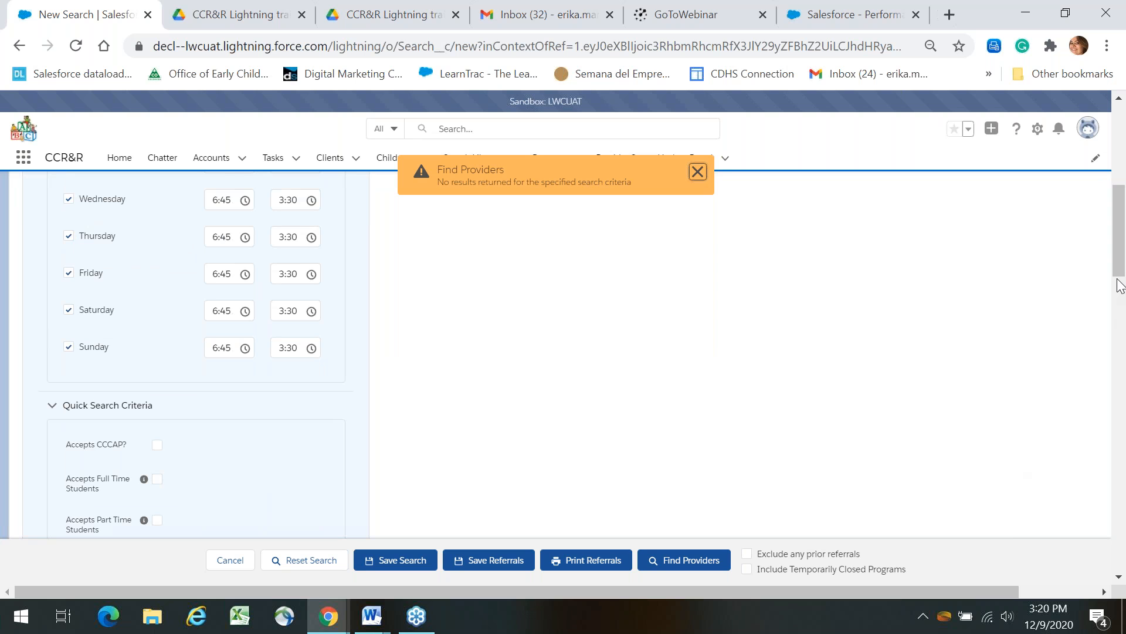
drag(1121, 279, 1114, 251)
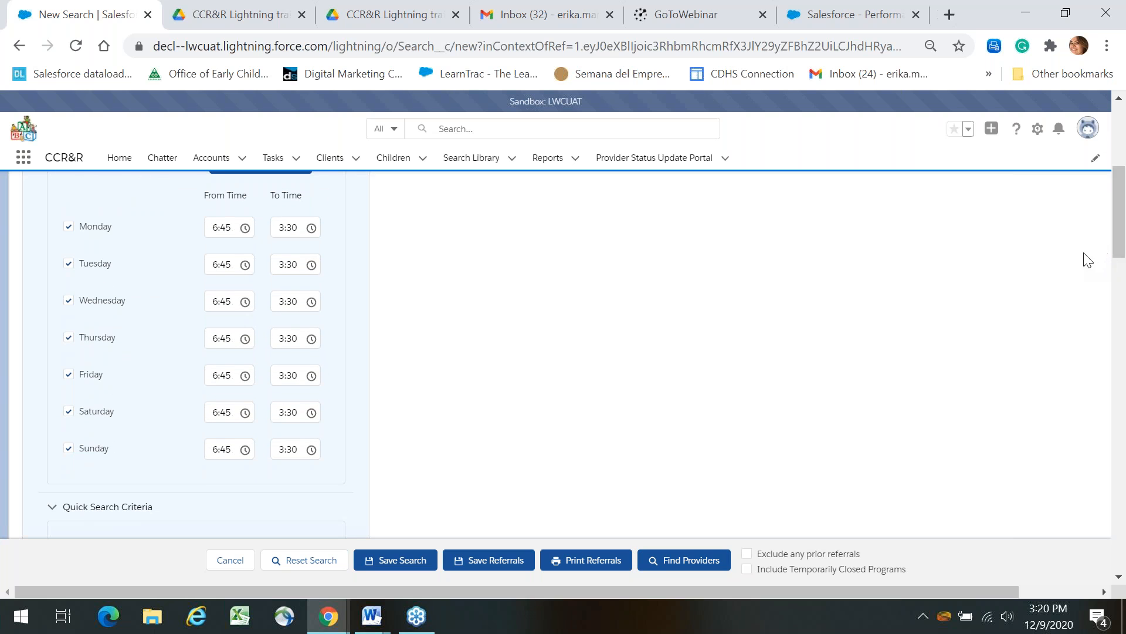
click(69, 412)
click(241, 417)
key(BackSpace)
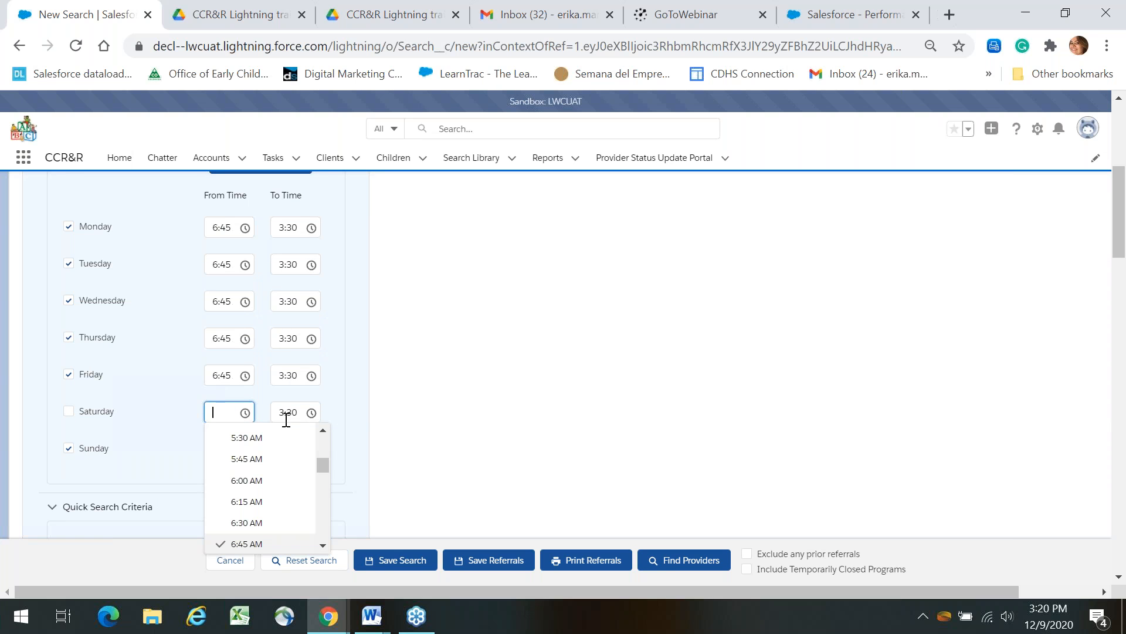
click(294, 411)
key(BackSpace)
Drop Sunday, clear its From and To times, and rerun the provider search.
click(69, 448)
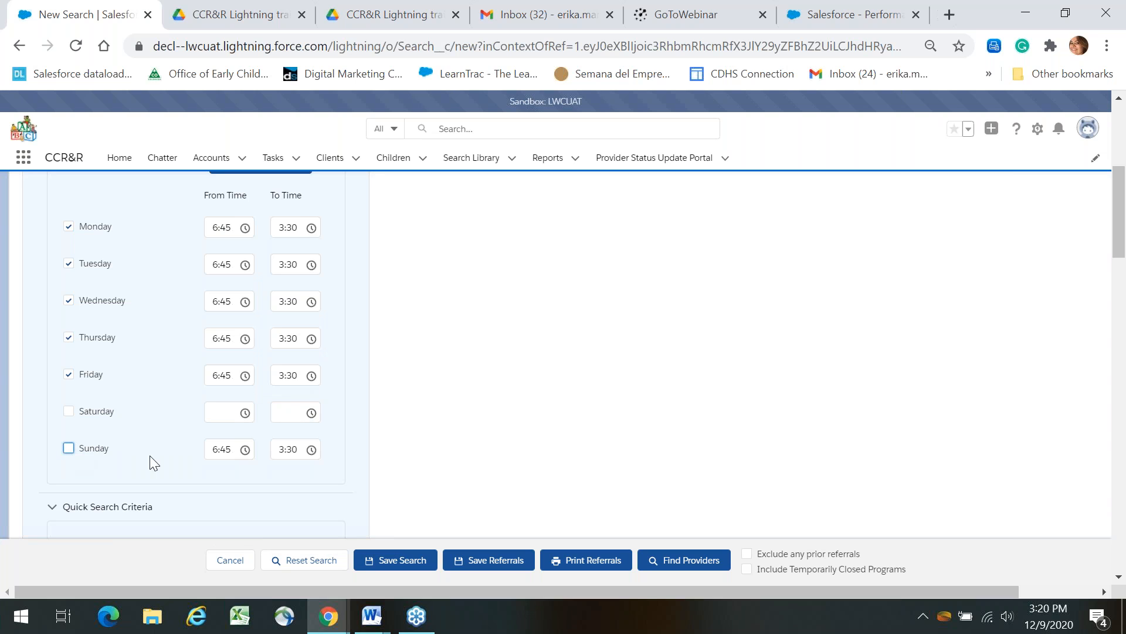
click(234, 454)
key(BackSpace)
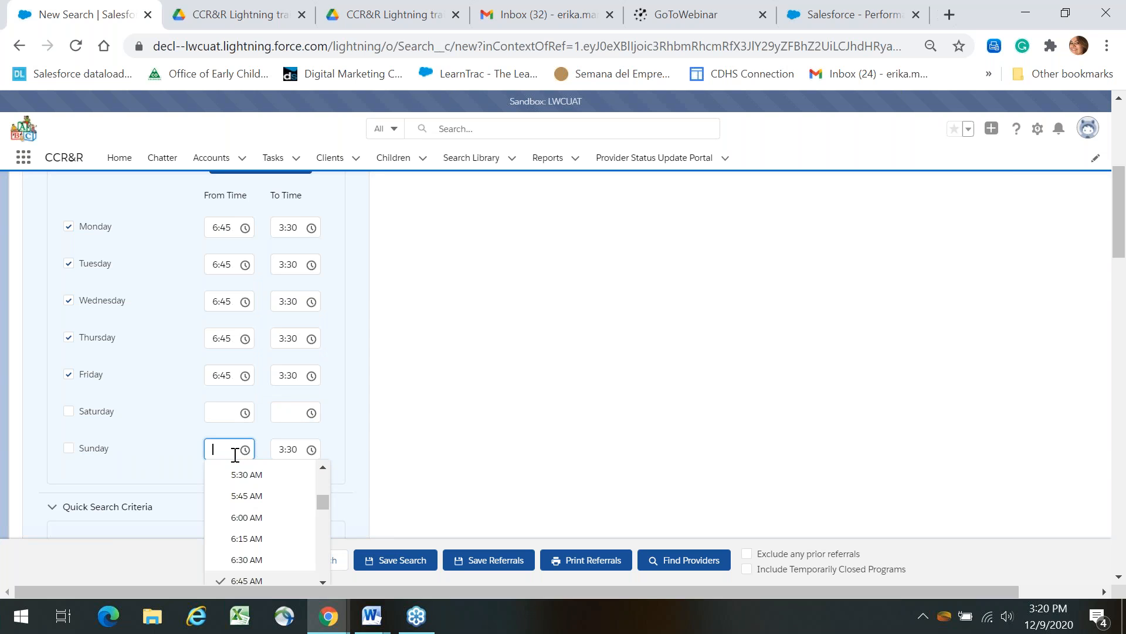
click(293, 450)
key(BackSpace)
click(701, 562)
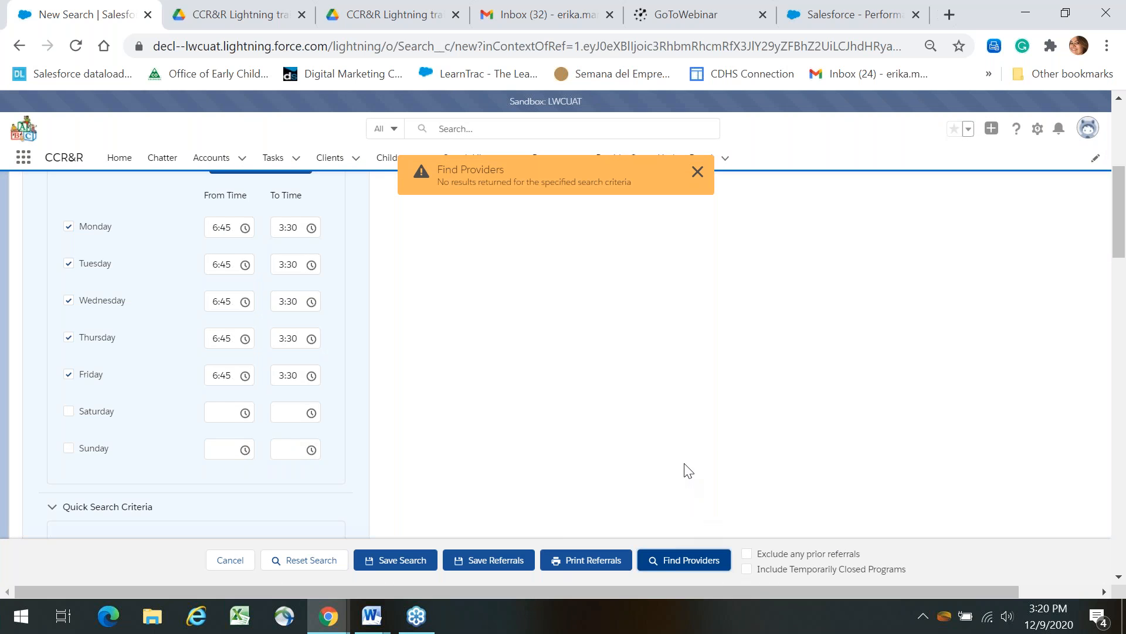
Clear the License Number criterion and rerun the provider search.
drag(1123, 259, 1125, 587)
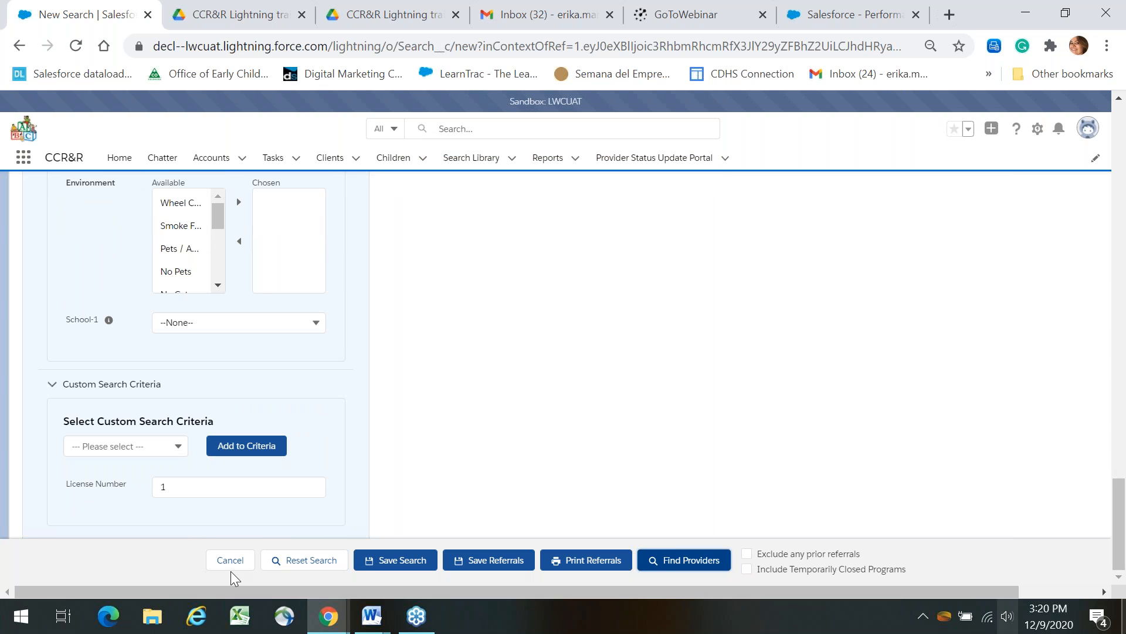
double_click(182, 490)
key(BackSpace)
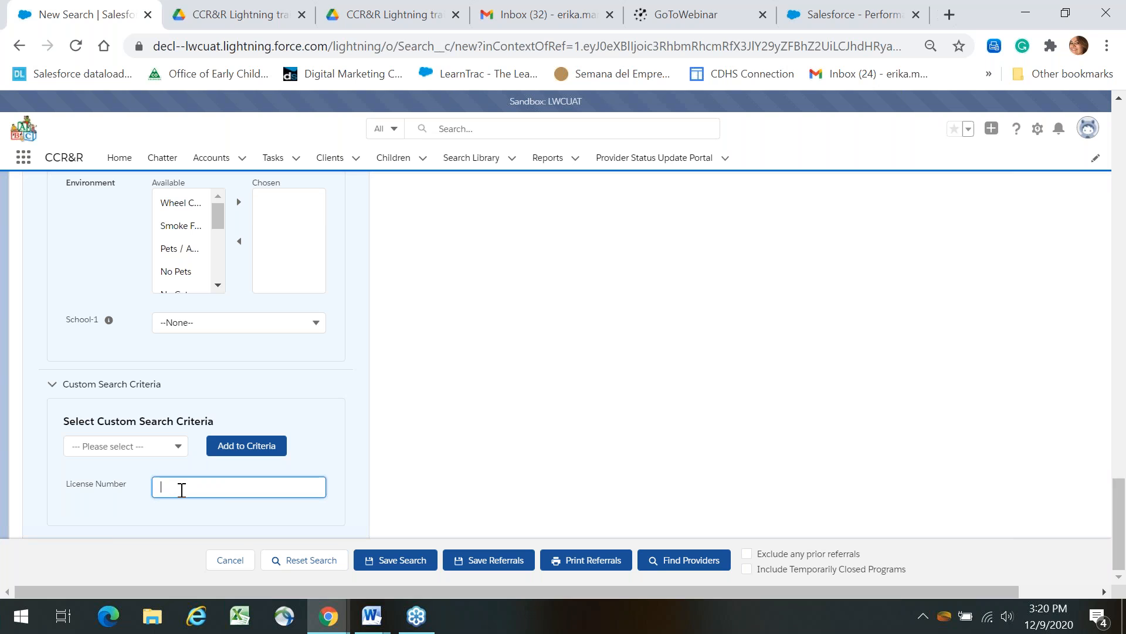
click(422, 419)
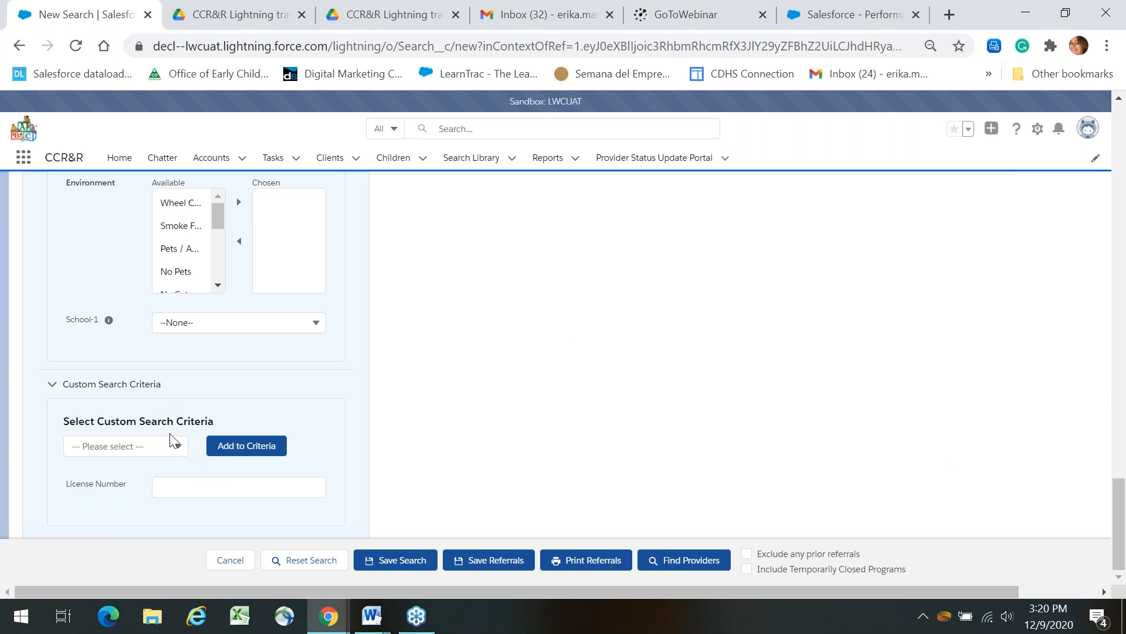
click(158, 450)
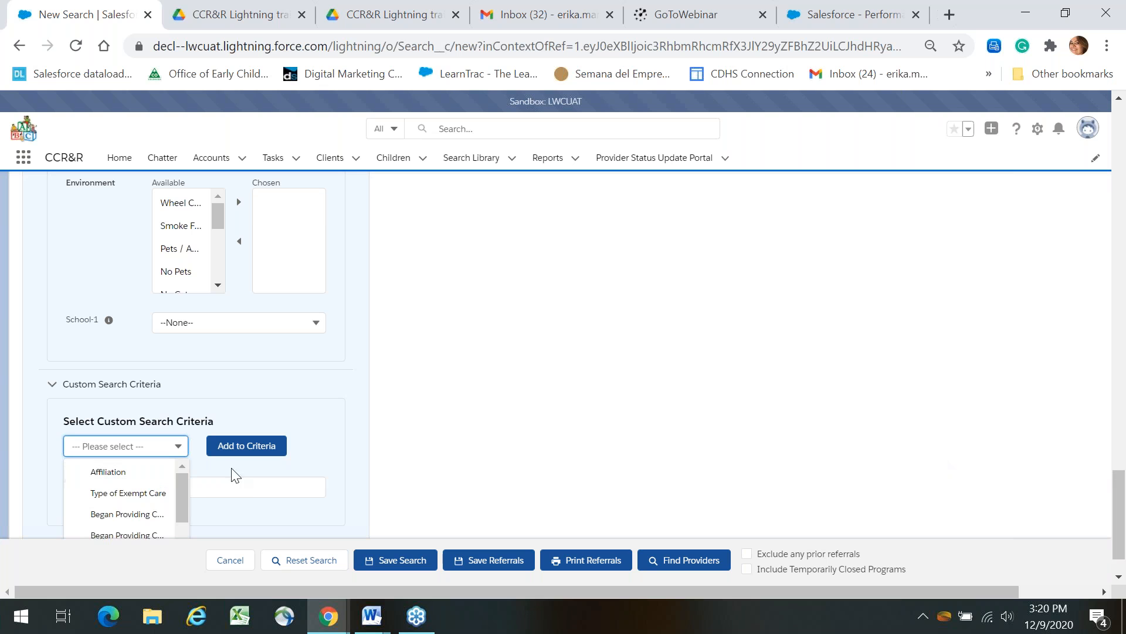
drag(179, 495, 179, 482)
click(659, 567)
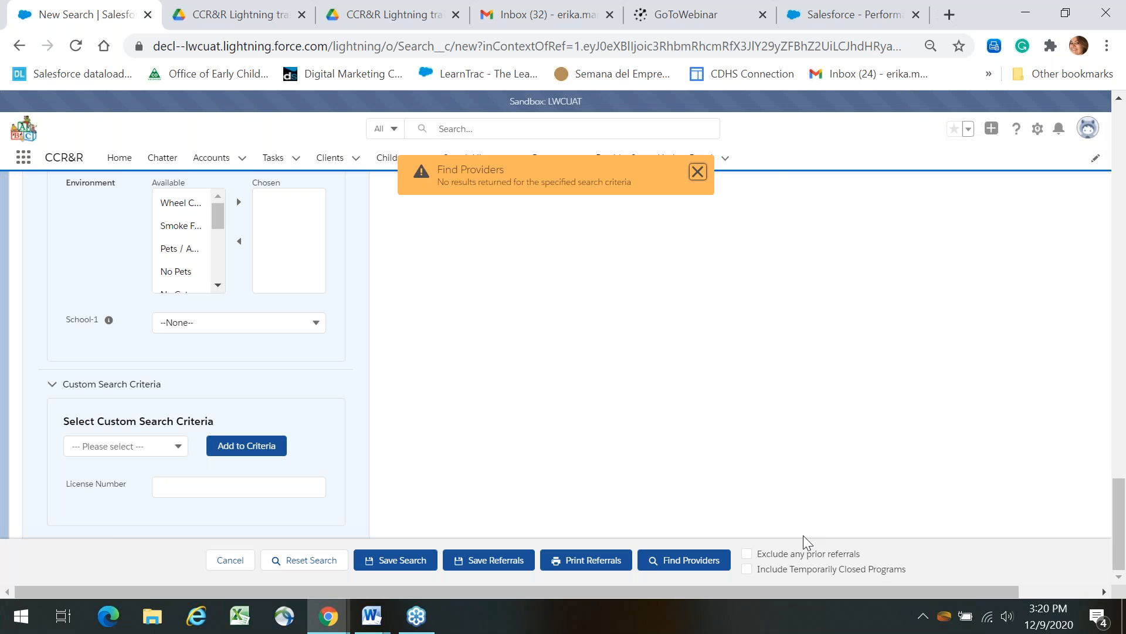
Include the Test child and rerun the search for all three children.
click(1119, 343)
drag(1119, 347, 1115, 124)
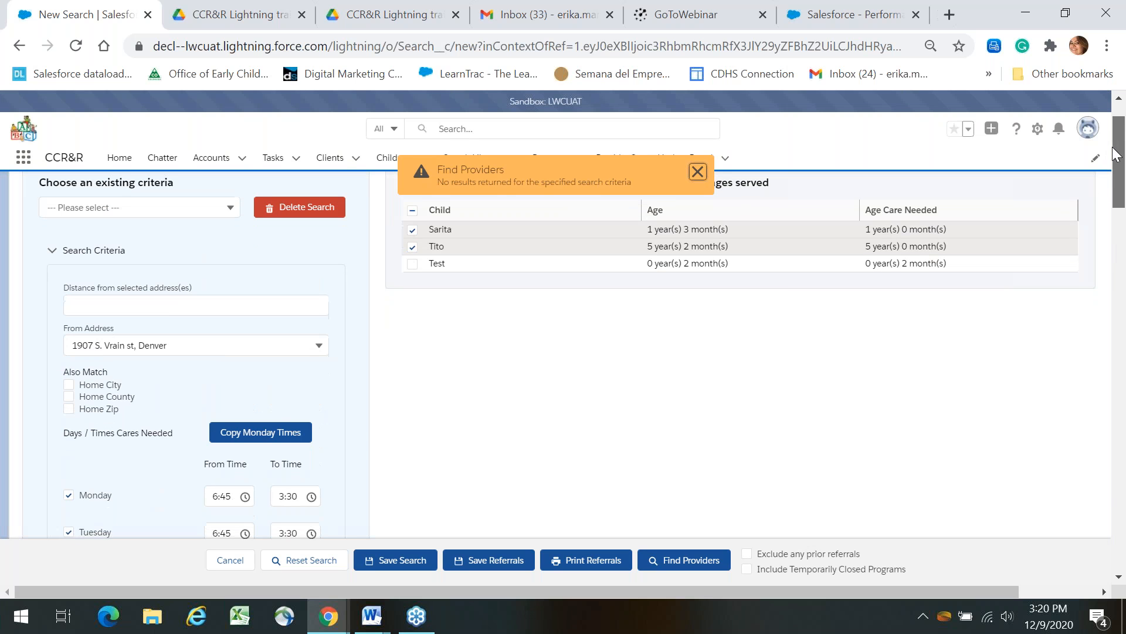
click(217, 197)
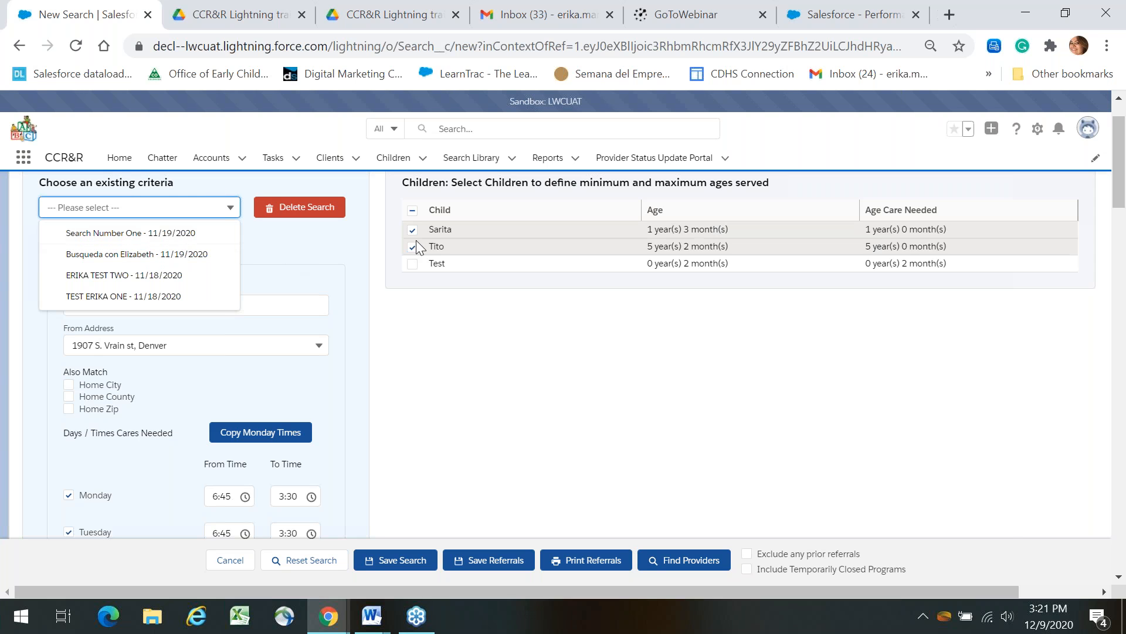
click(412, 265)
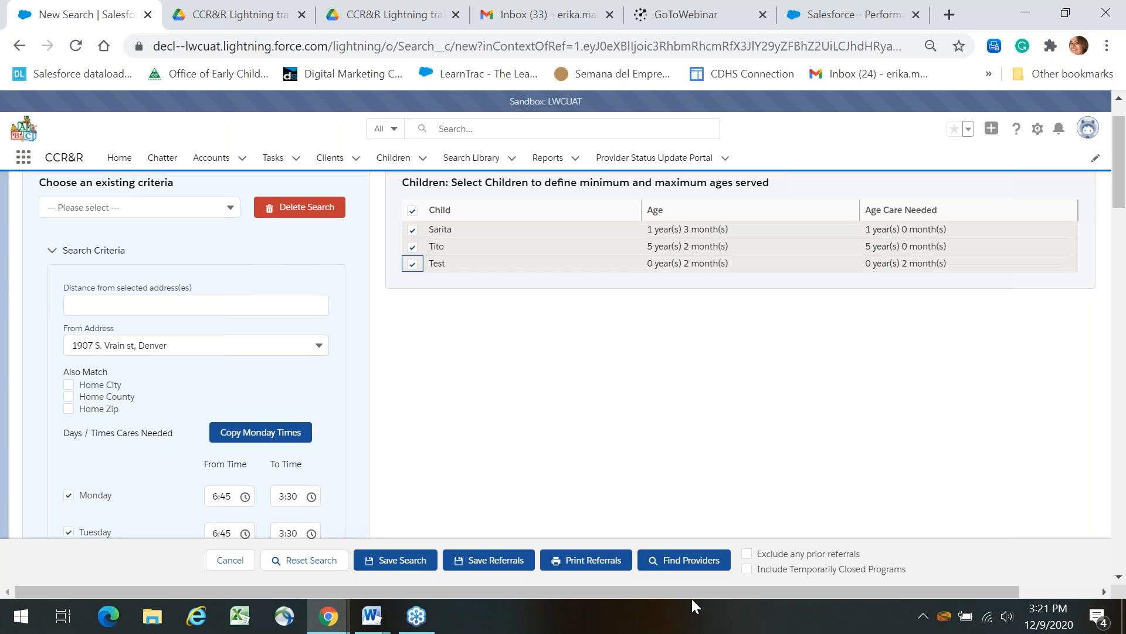
click(656, 554)
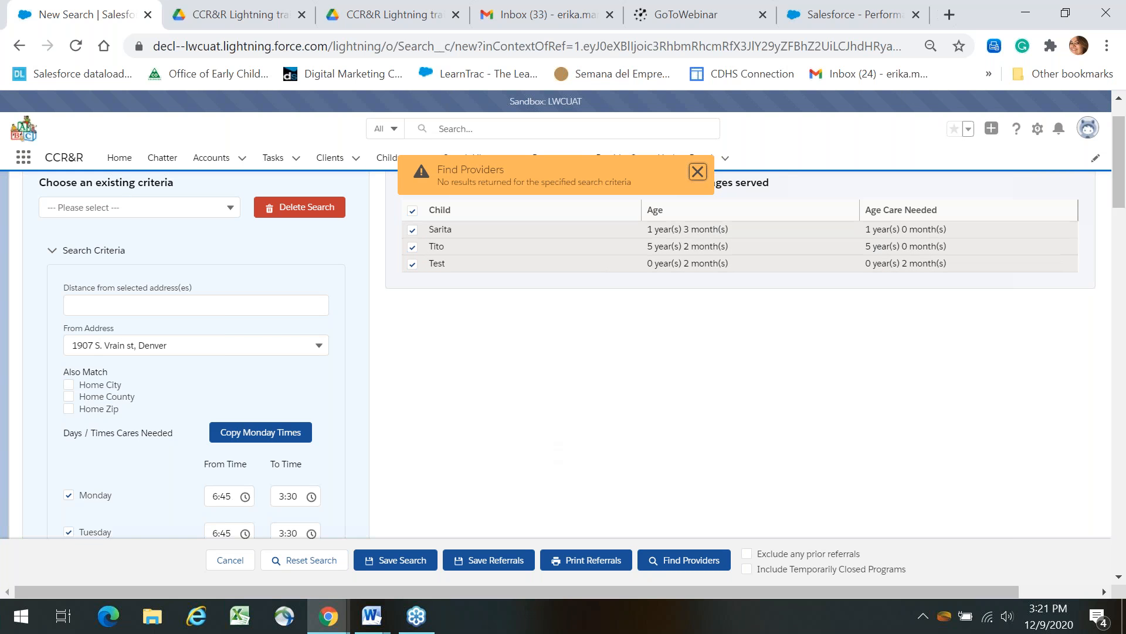
Clear Monday's From and To care times.
click(231, 494)
key(BackSpace)
key(BackSpace)
key(BackSpace)
key(BackSpace)
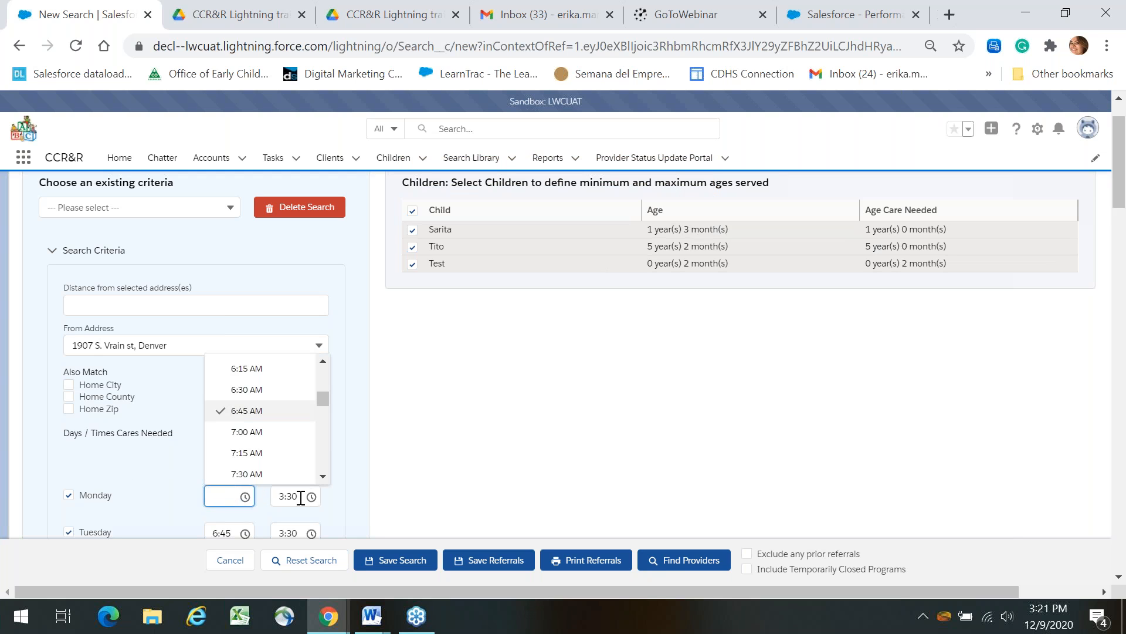
click(300, 498)
key(BackSpace)
key(BackSpace)
key(BackSpace)
key(BackSpace)
Uncheck Monday through Friday as care days, clearing Friday's start time.
scroll(1125, 320, down, 7)
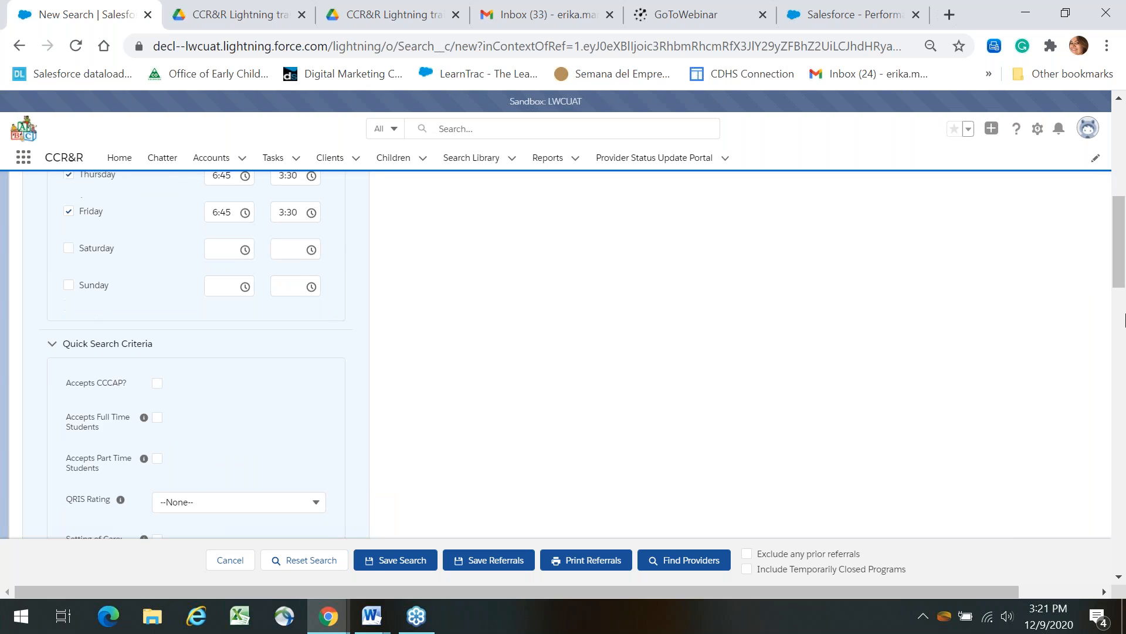
click(221, 211)
key(BackSpace)
key(BackSpace)
key(BackSpace)
key(BackSpace)
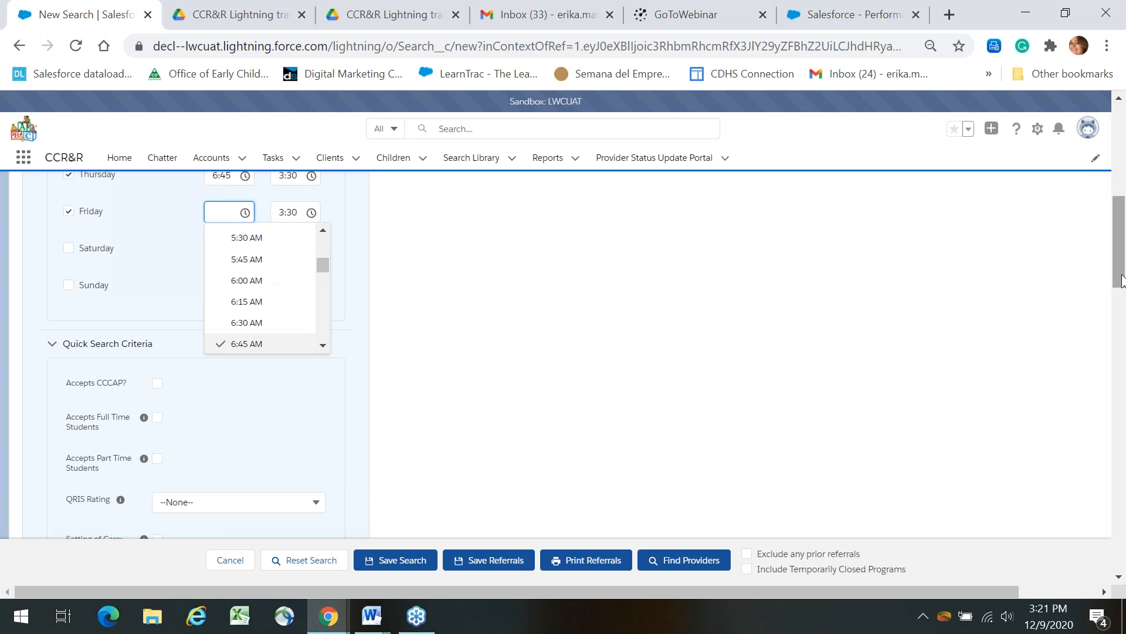
scroll(1125, 273, up, 4)
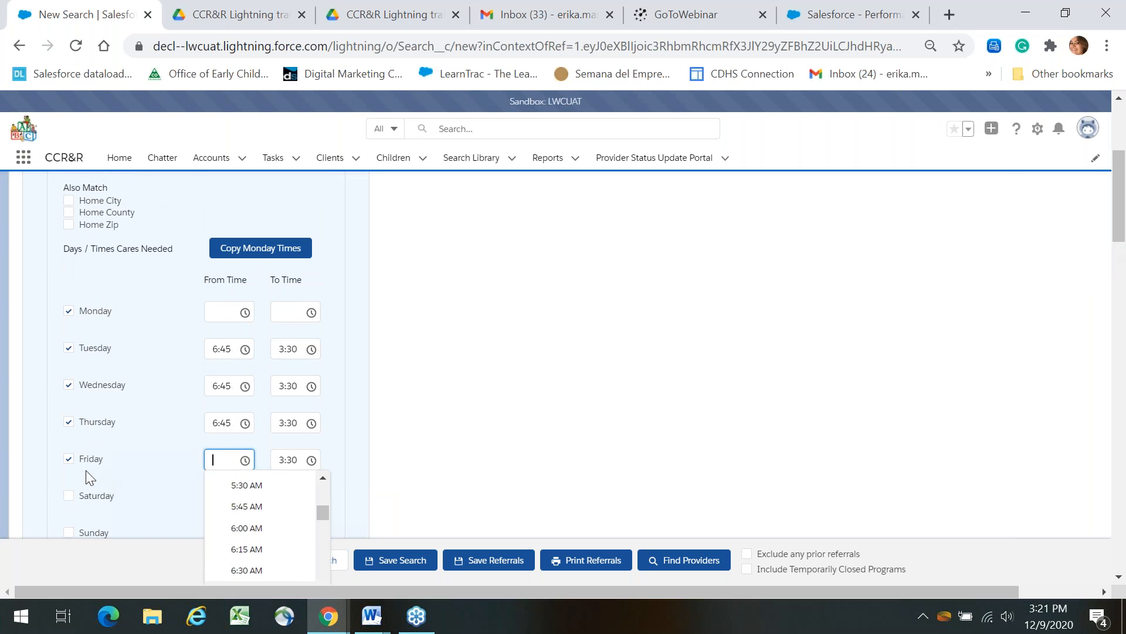
click(74, 462)
click(68, 422)
click(68, 385)
click(68, 349)
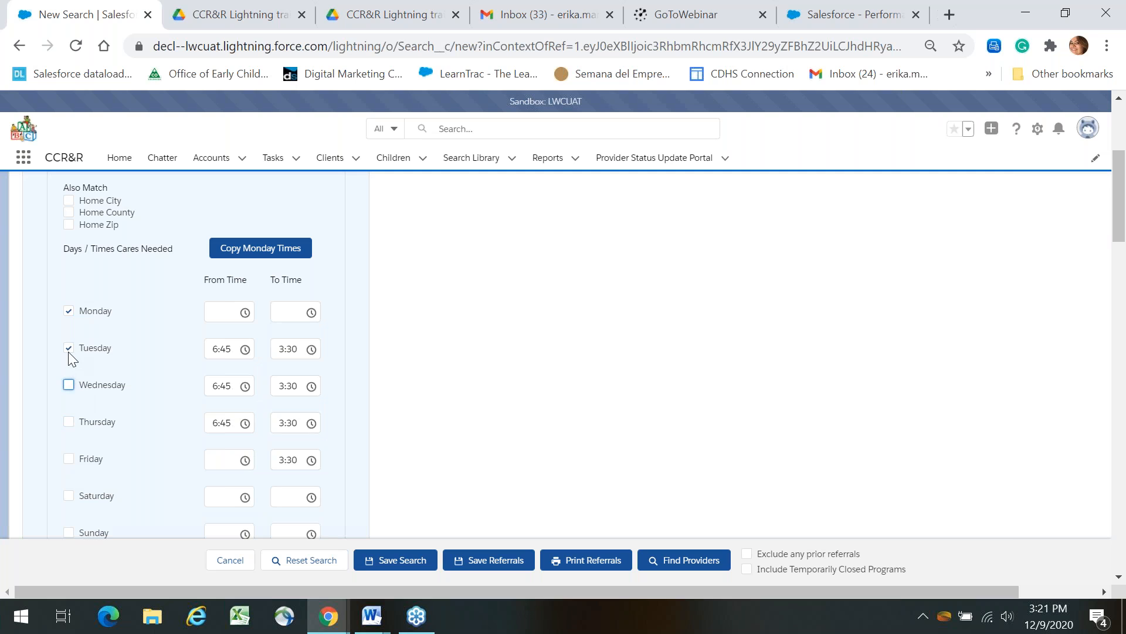
click(69, 311)
Clear the From and To care times for Tuesday and Wednesday.
click(229, 351)
key(BackSpace)
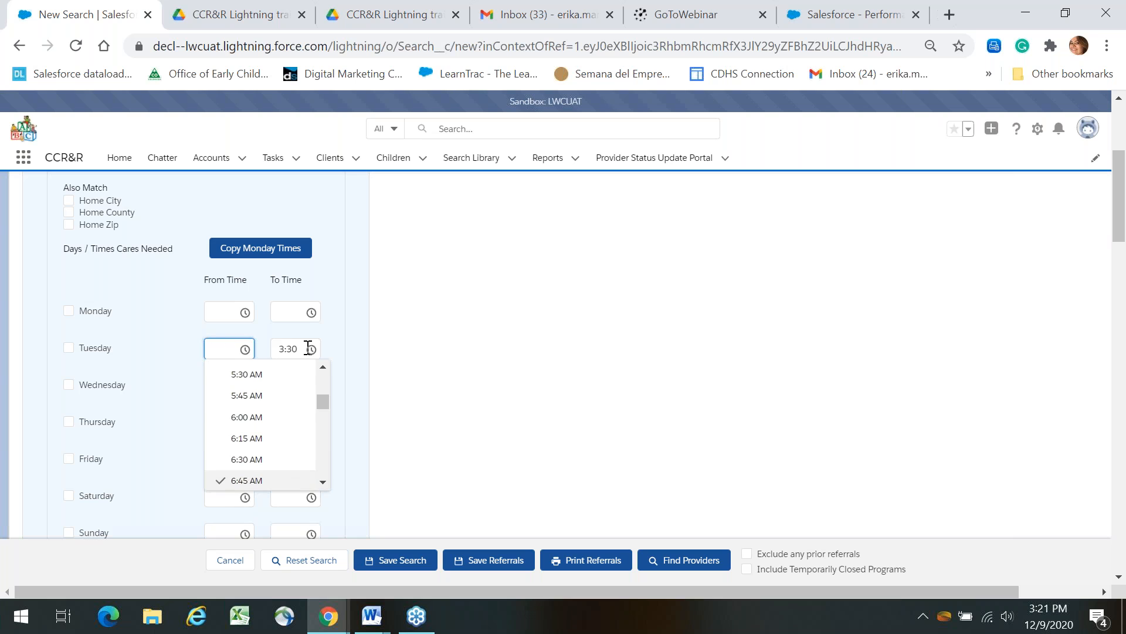
click(308, 349)
key(BackSpace)
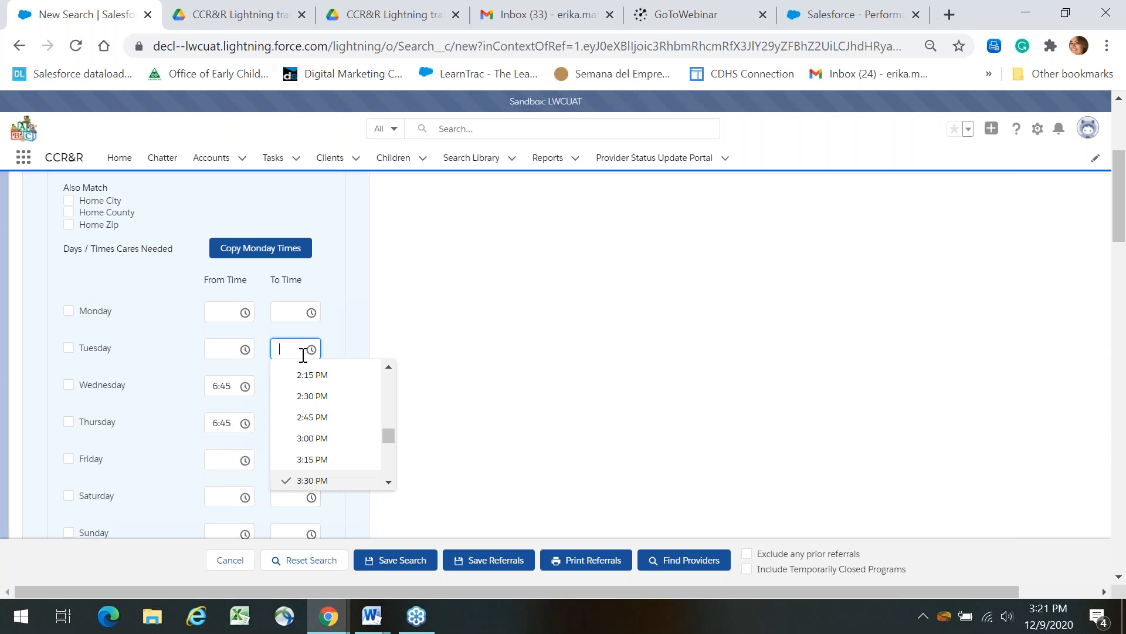
click(223, 391)
key(BackSpace)
click(288, 387)
key(BackSpace)
Clear Thursday's and Friday's remaining care times and rerun the provider search.
click(222, 423)
key(BackSpace)
click(289, 417)
key(BackSpace)
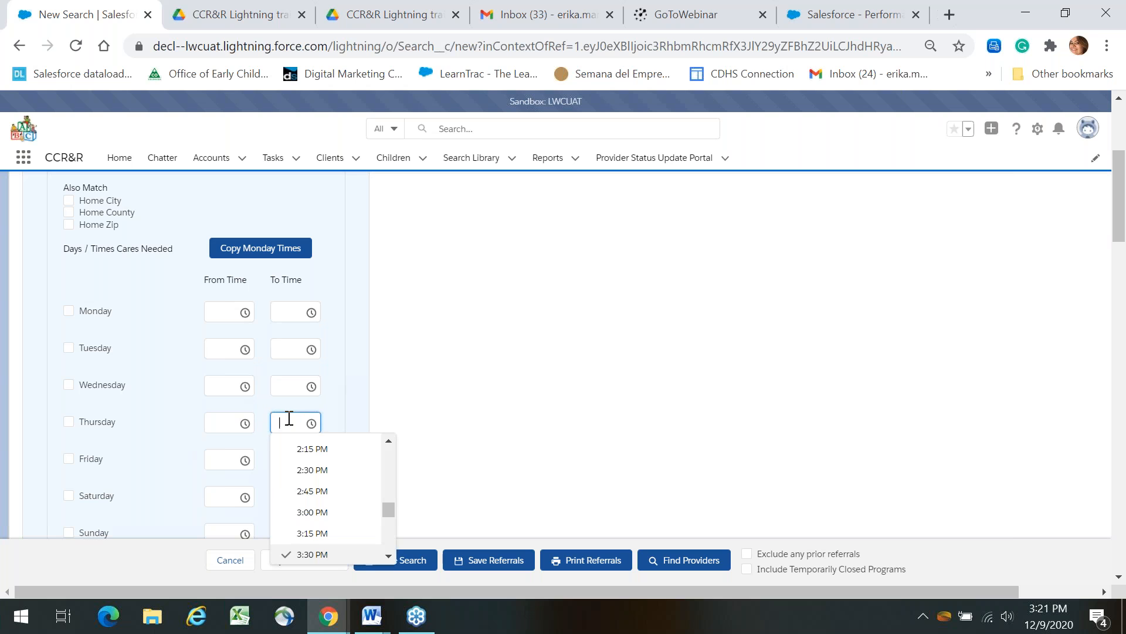
click(229, 460)
click(289, 461)
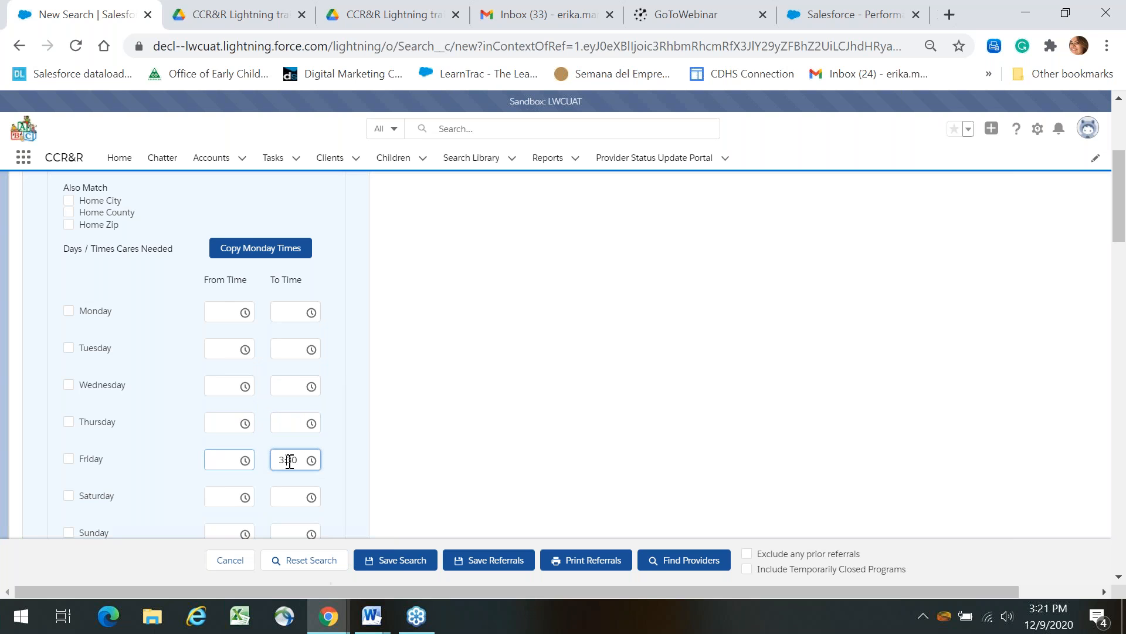
key(BackSpace)
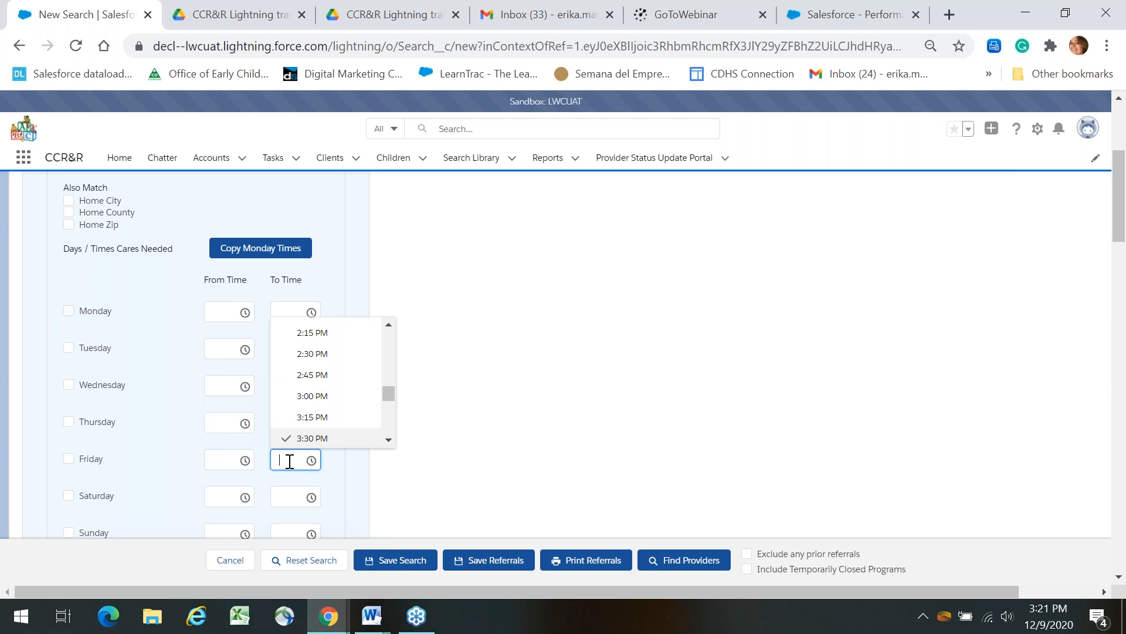
click(674, 551)
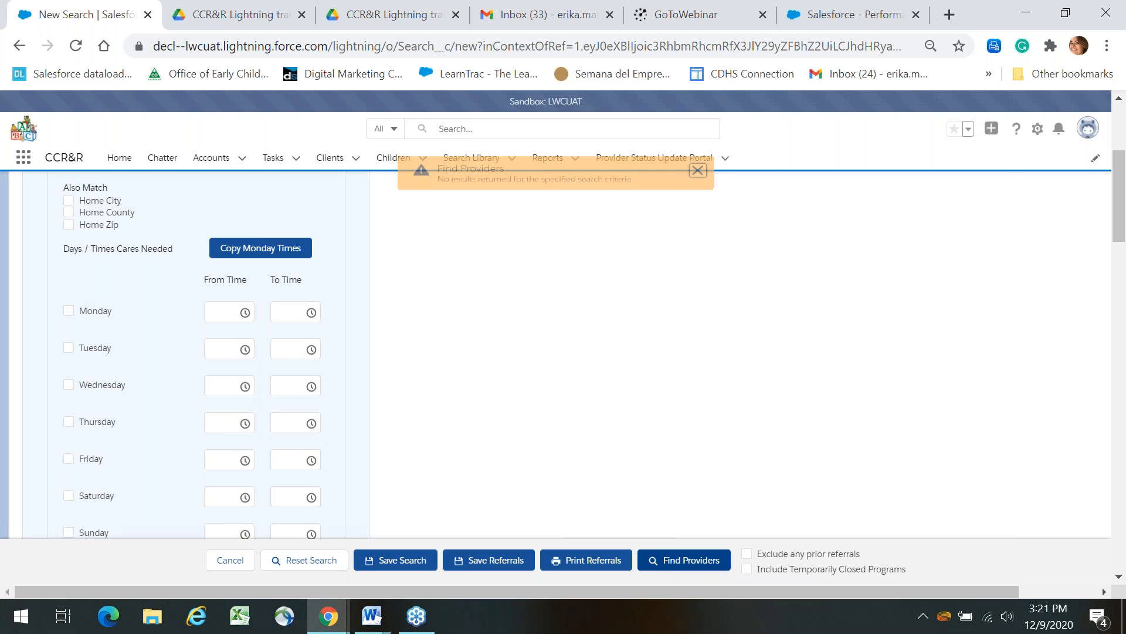
click(1125, 381)
click(1125, 381)
Exclude the Test child and rerun the search for the remaining two children.
drag(1125, 380, 1124, 148)
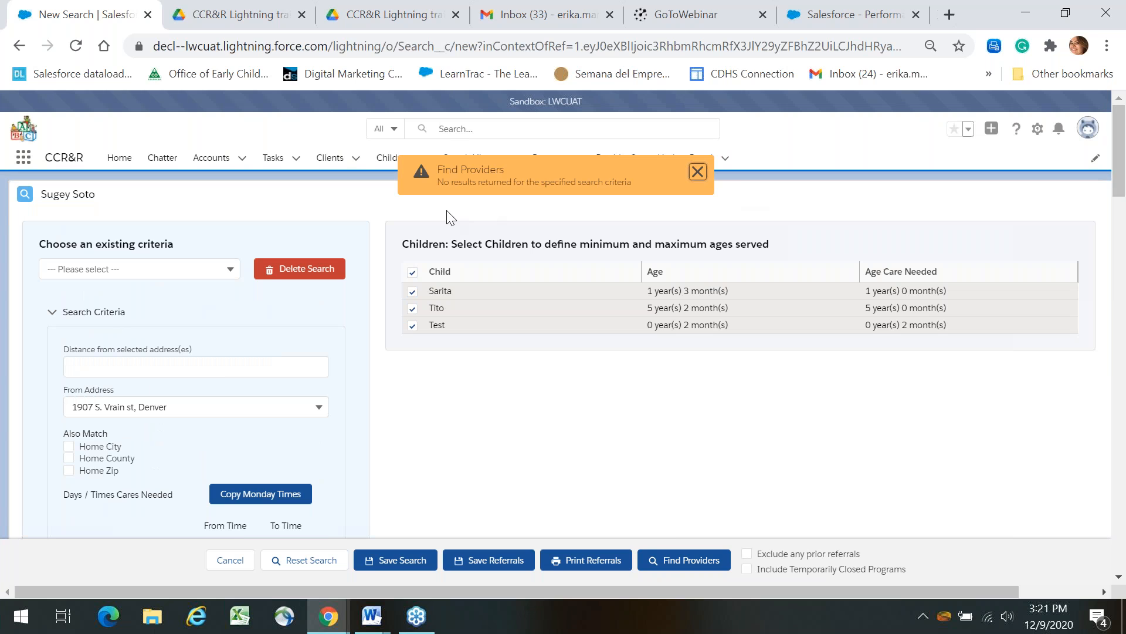
click(412, 325)
click(722, 559)
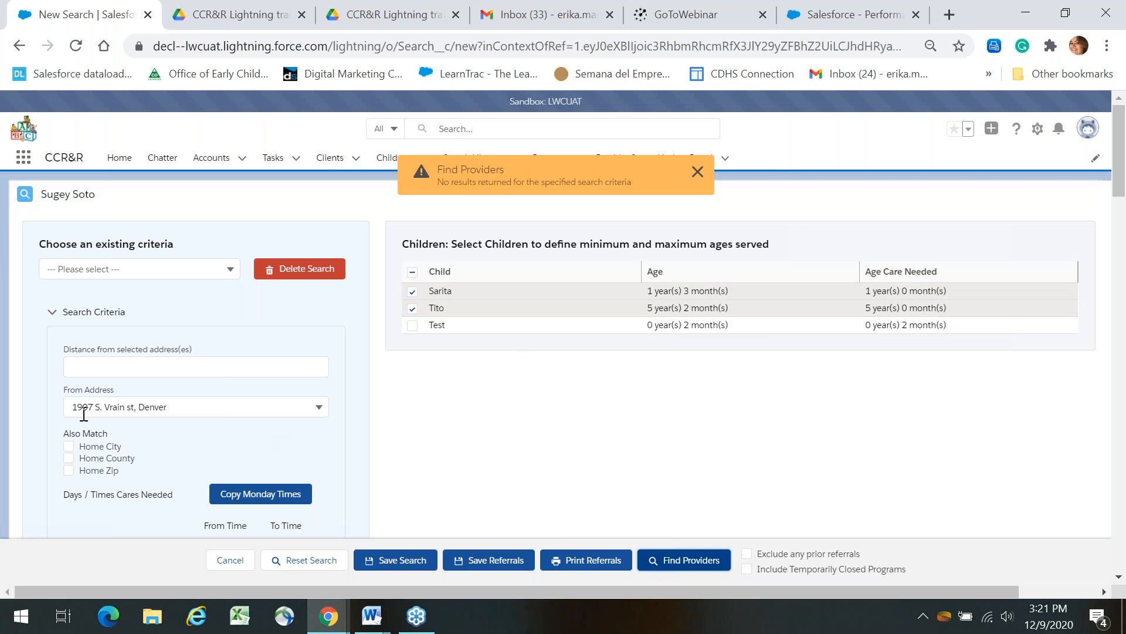
Set the search distance to 20, rerun the search, and dismiss the no-results warning.
click(158, 366)
text(20)
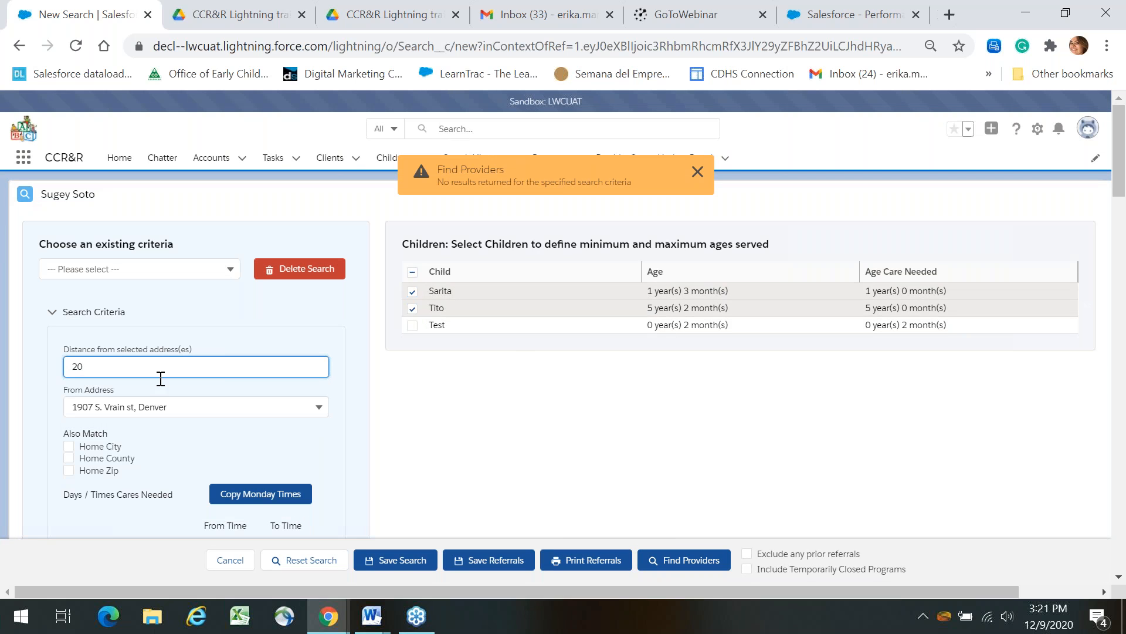
click(684, 559)
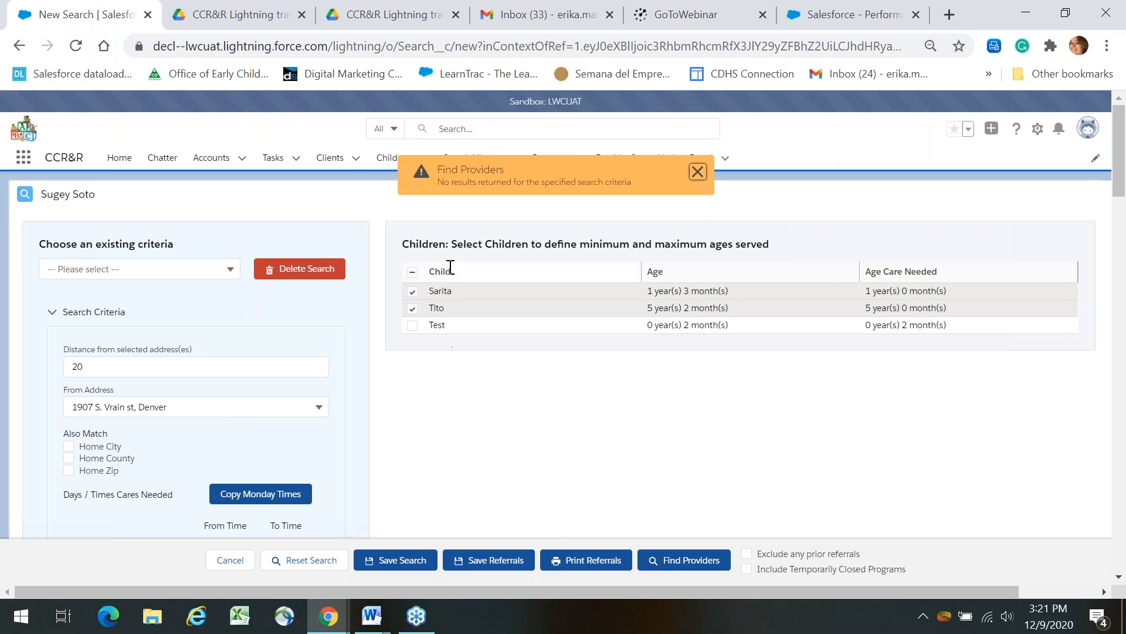
click(697, 178)
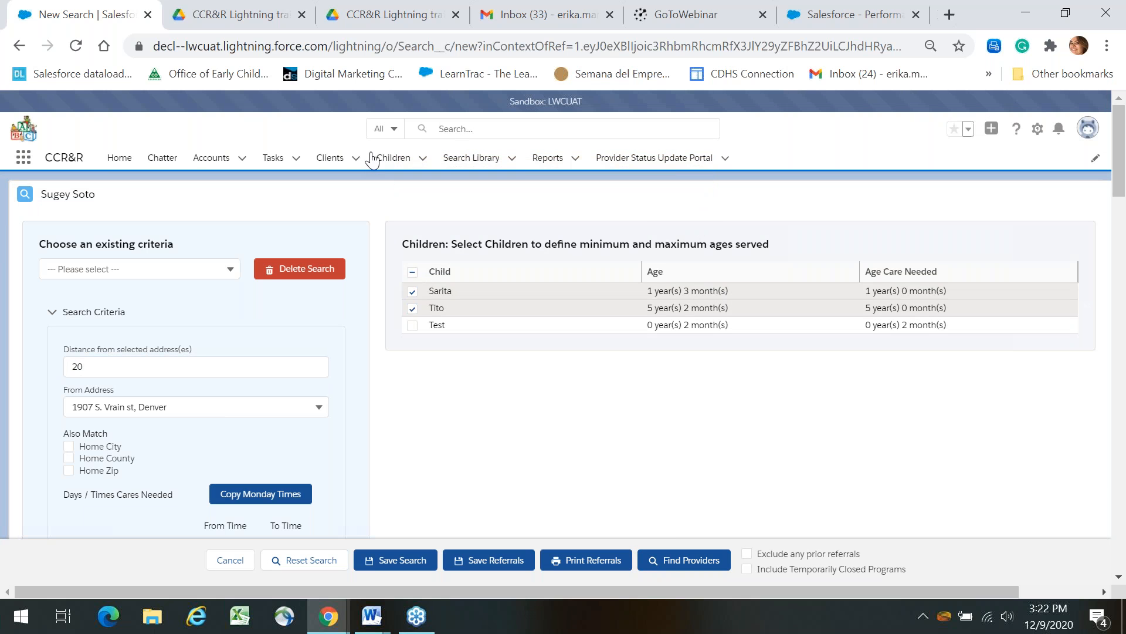
From the Clients list, open the client's record and start a new search under Searches.
click(331, 157)
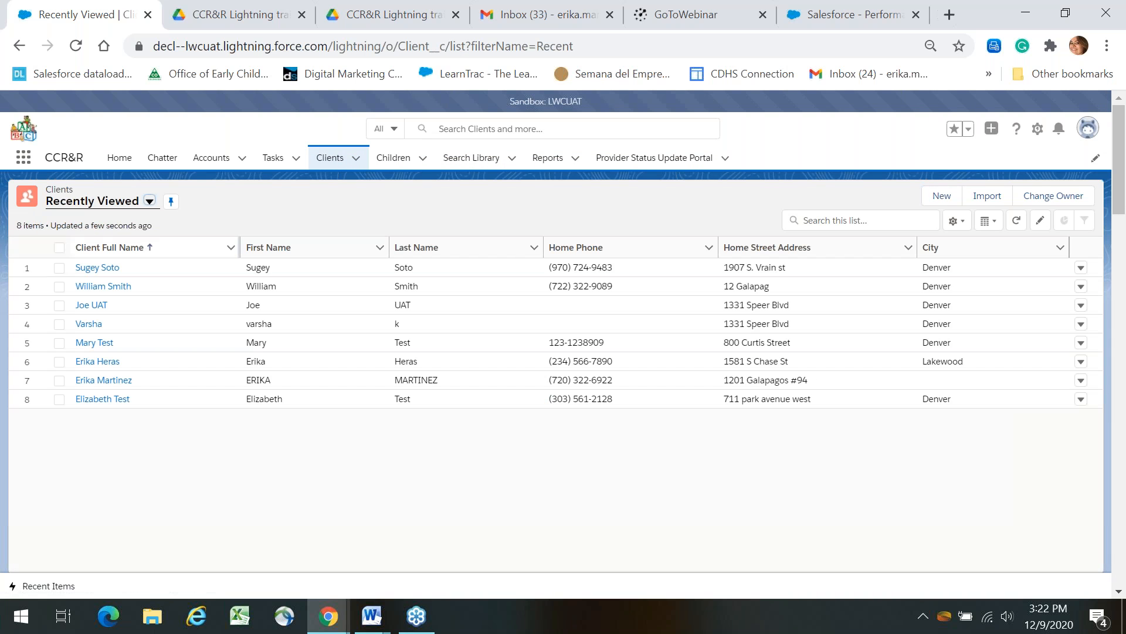
click(86, 323)
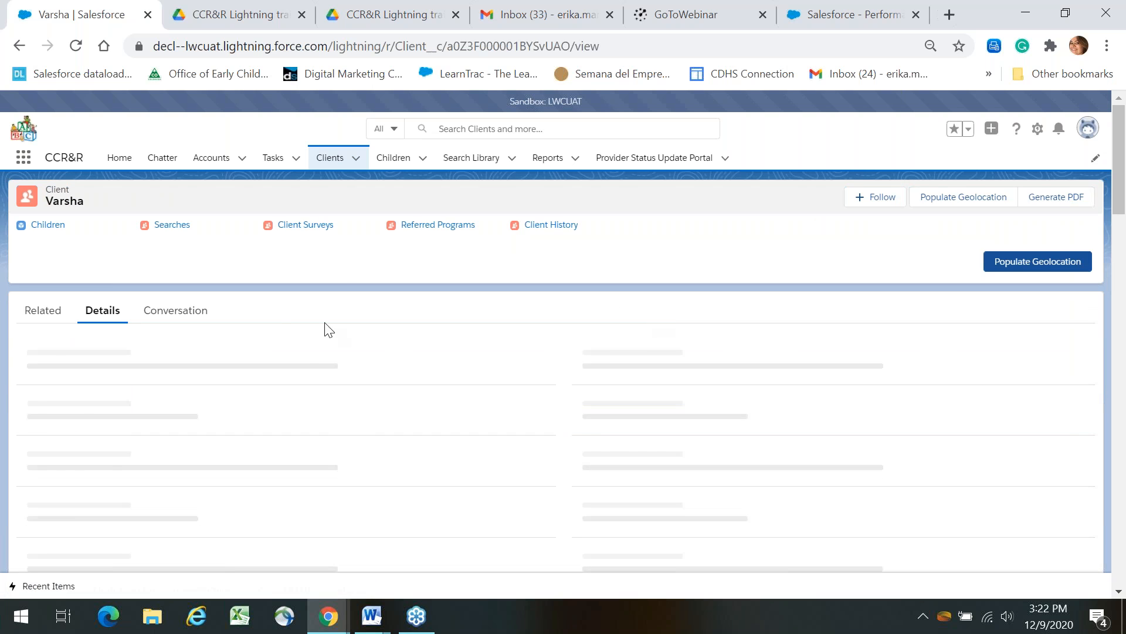
click(198, 229)
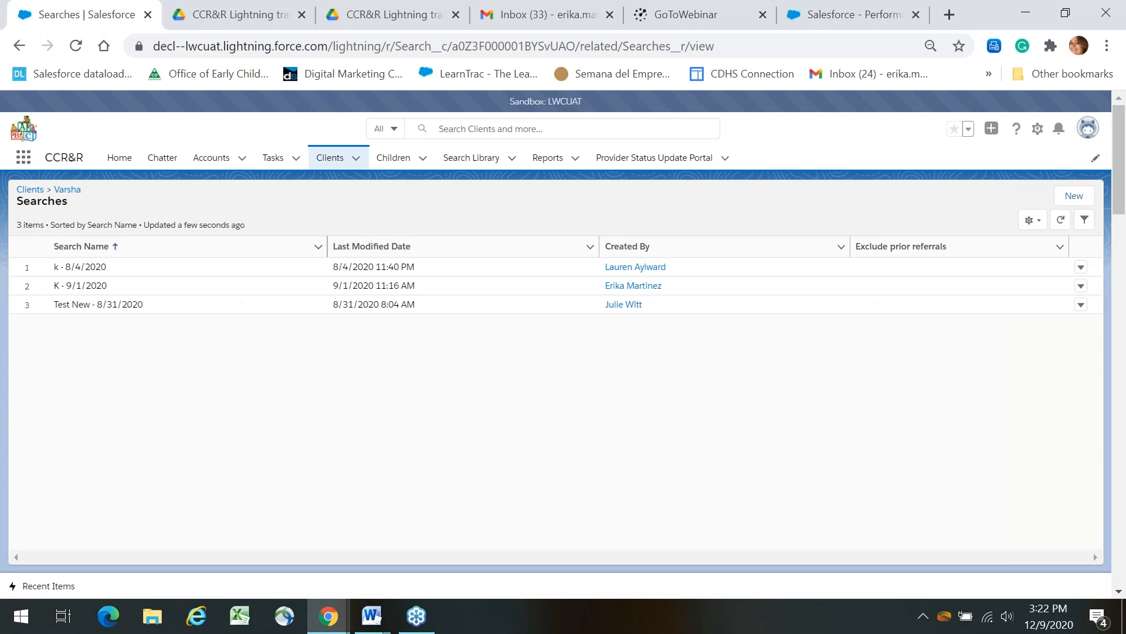
click(1073, 196)
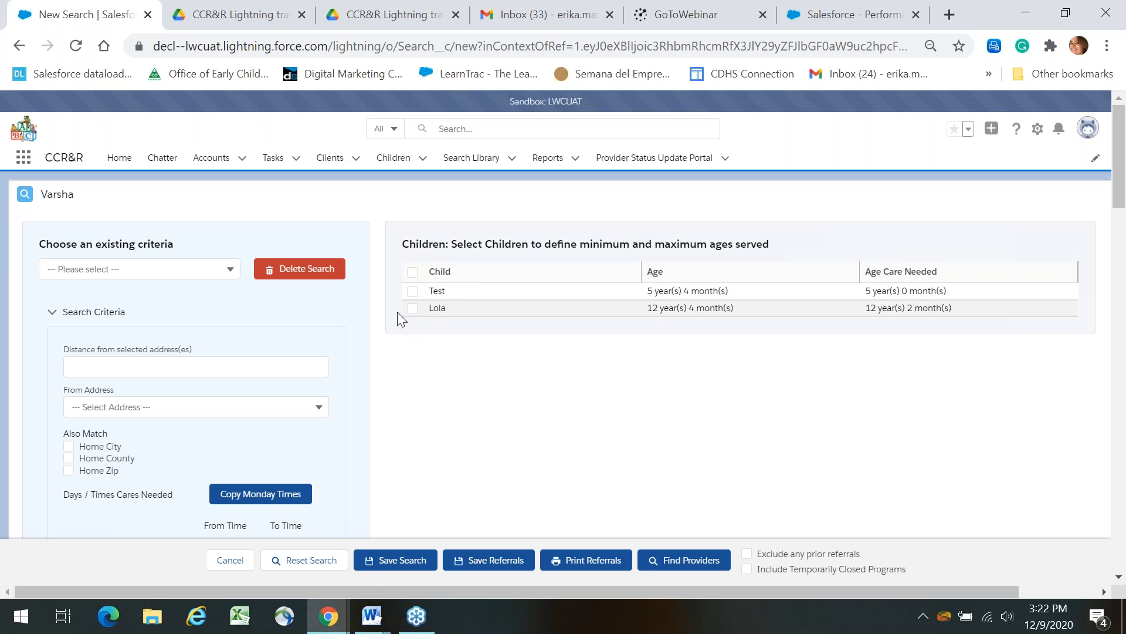
Include child Test, search from the home address, and tick the license 78700 result.
click(413, 291)
click(276, 405)
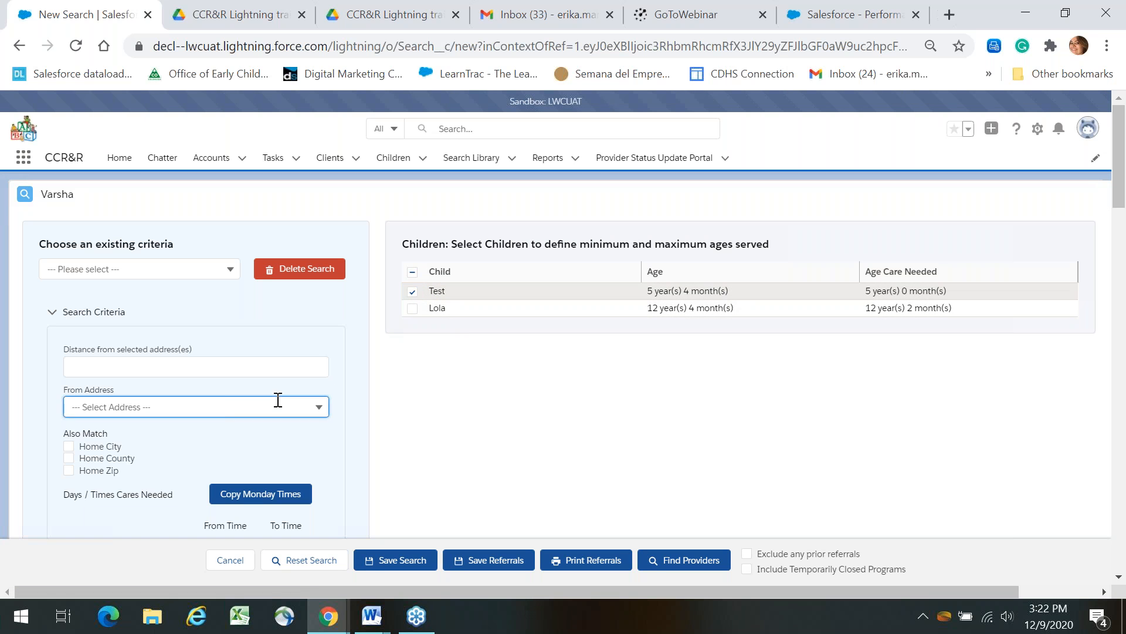
click(239, 431)
click(675, 561)
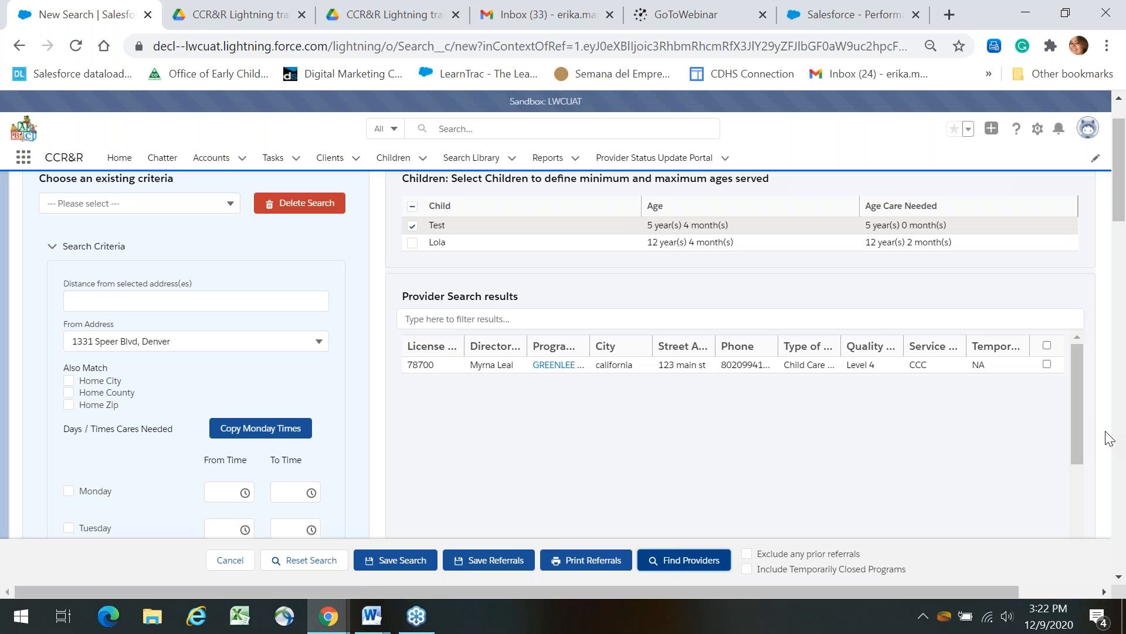
mouse_move(1082, 403)
mouse_down()
mouse_move(1076, 413)
mouse_move(1072, 396)
mouse_up()
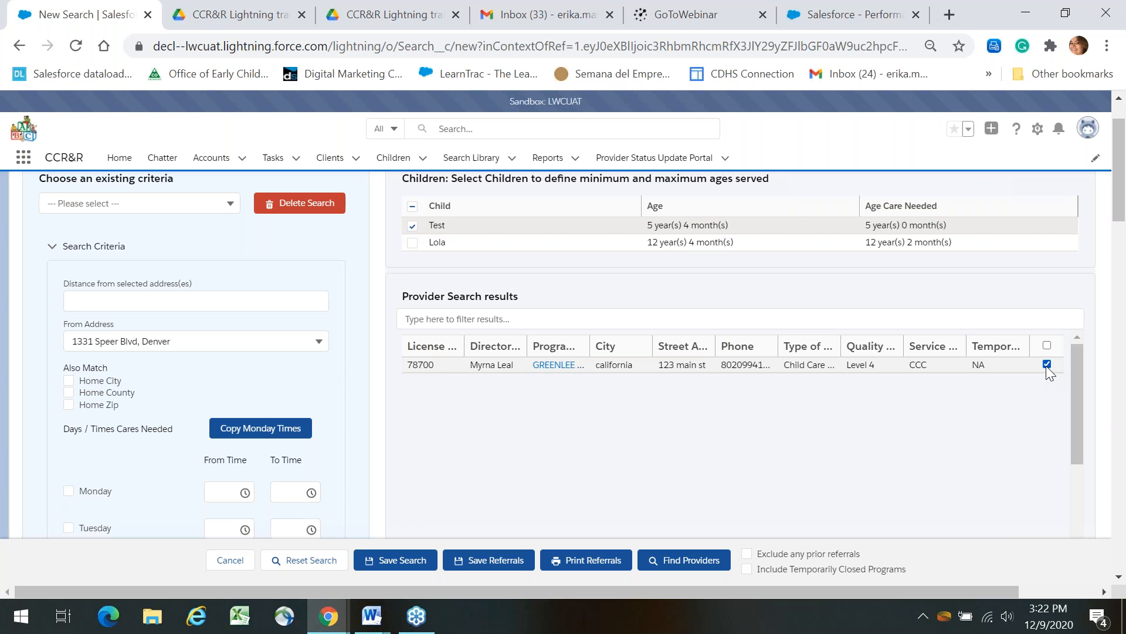
Save the ticked license 78700 program as a referral and review the saved search criteria.
click(469, 561)
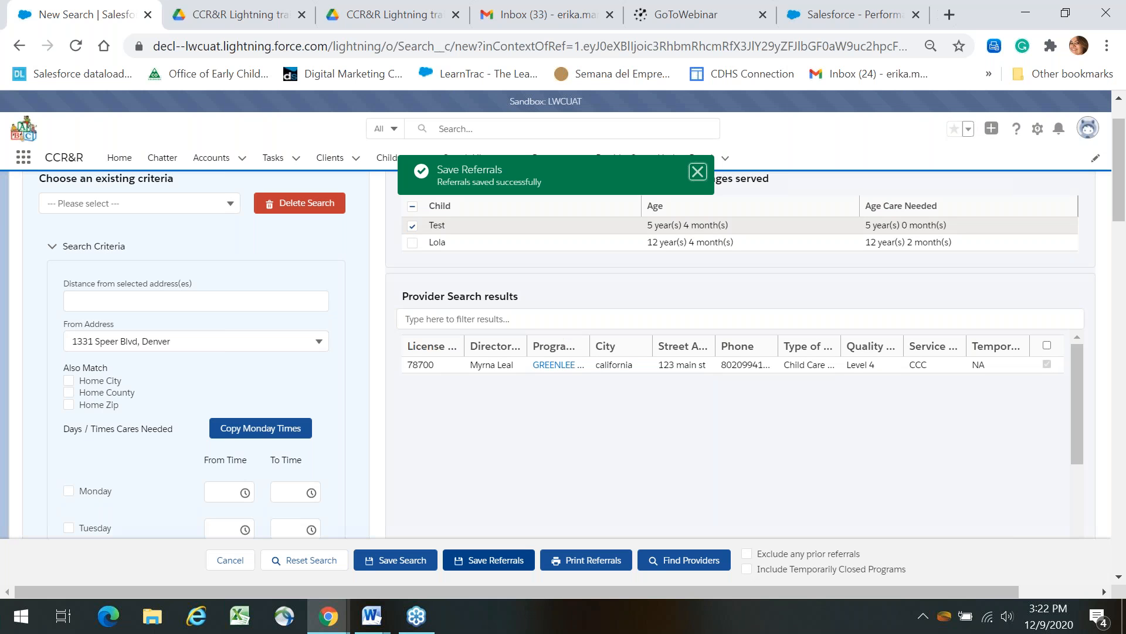
click(232, 203)
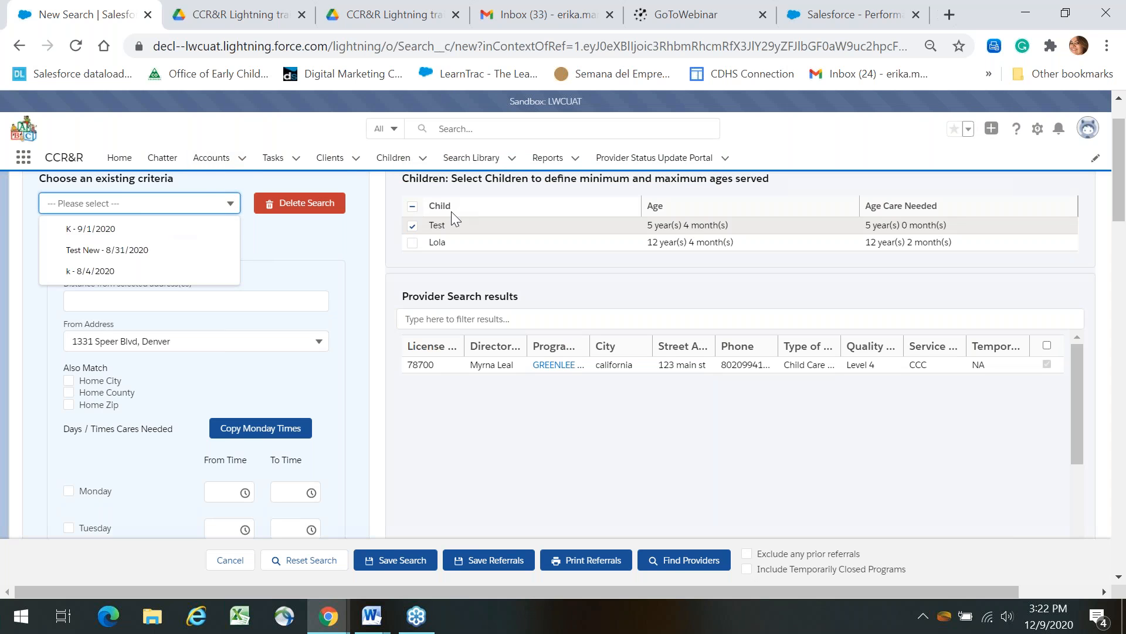
click(331, 158)
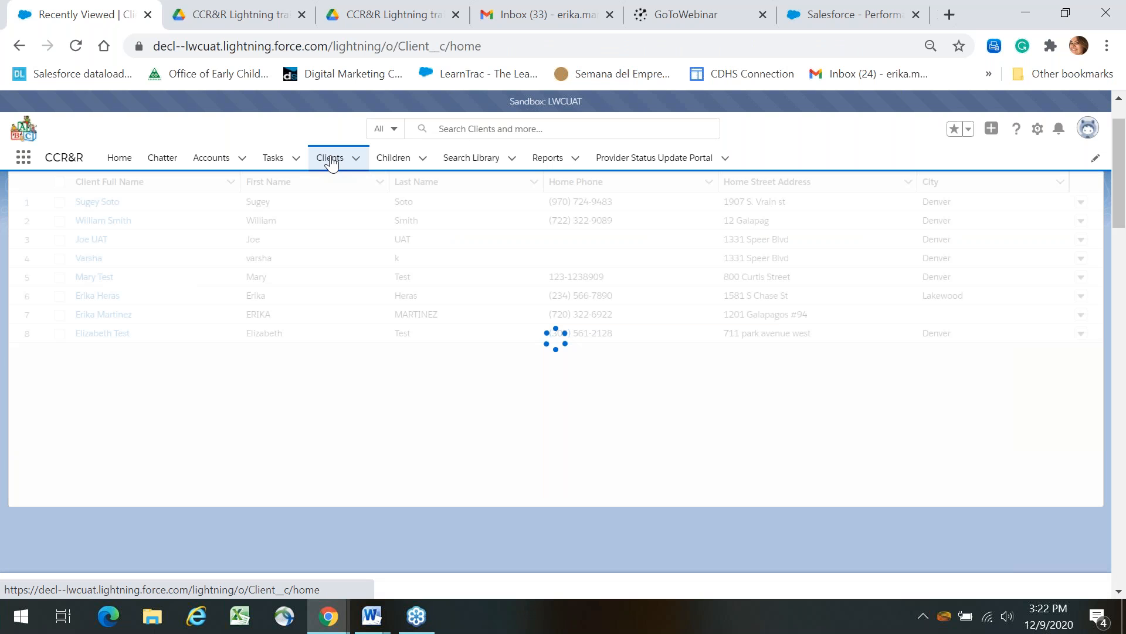
click(91, 203)
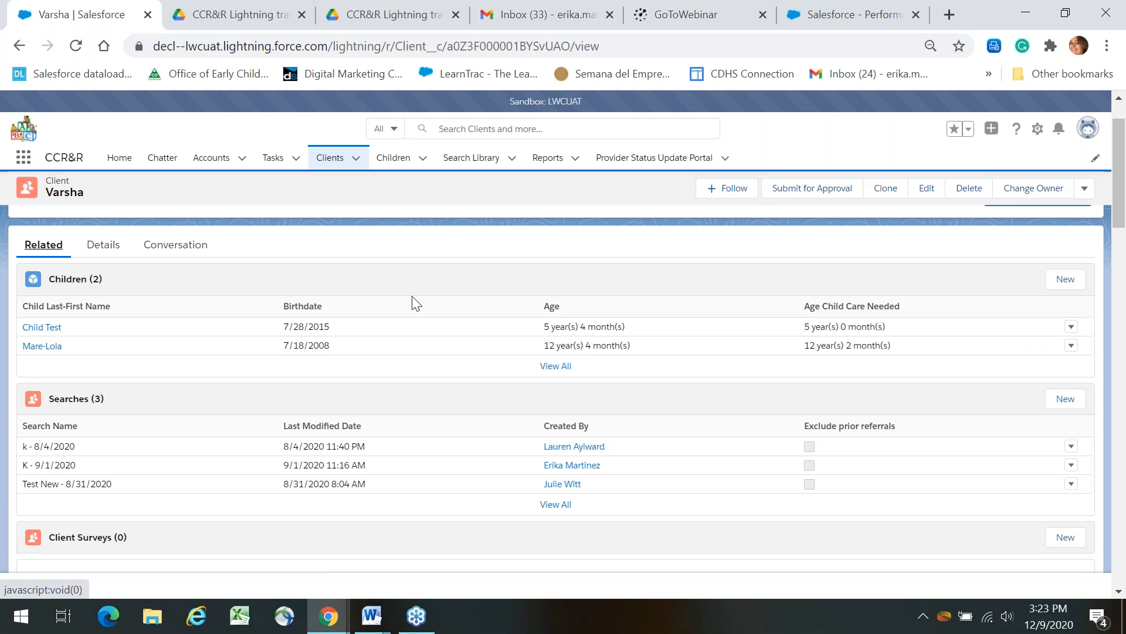
click(104, 245)
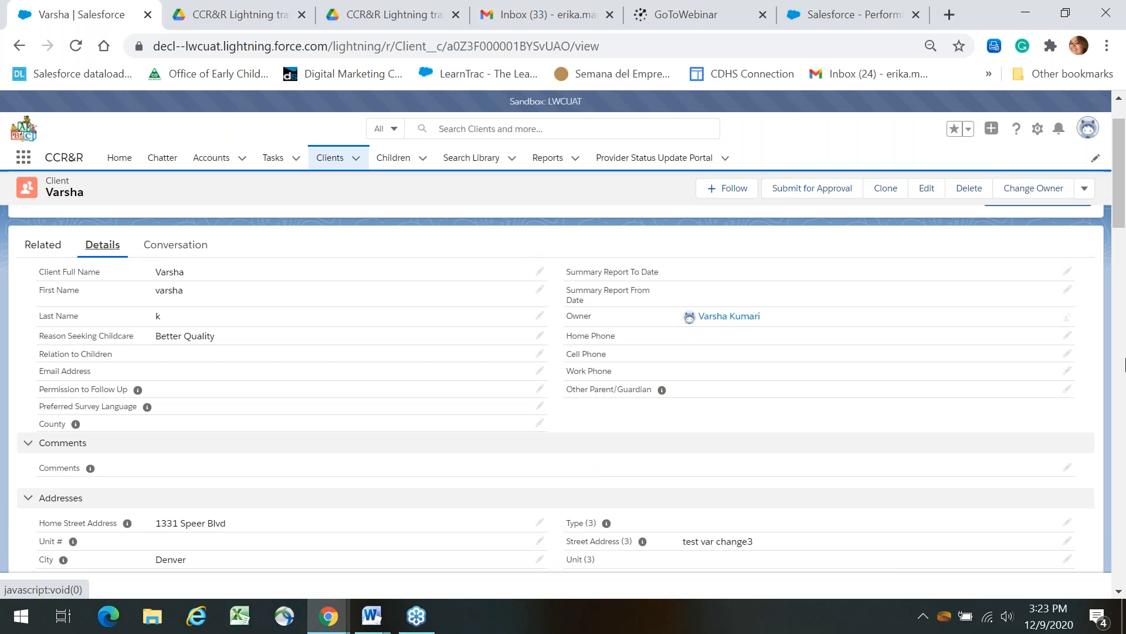
click(1120, 287)
drag(1125, 317, 1125, 178)
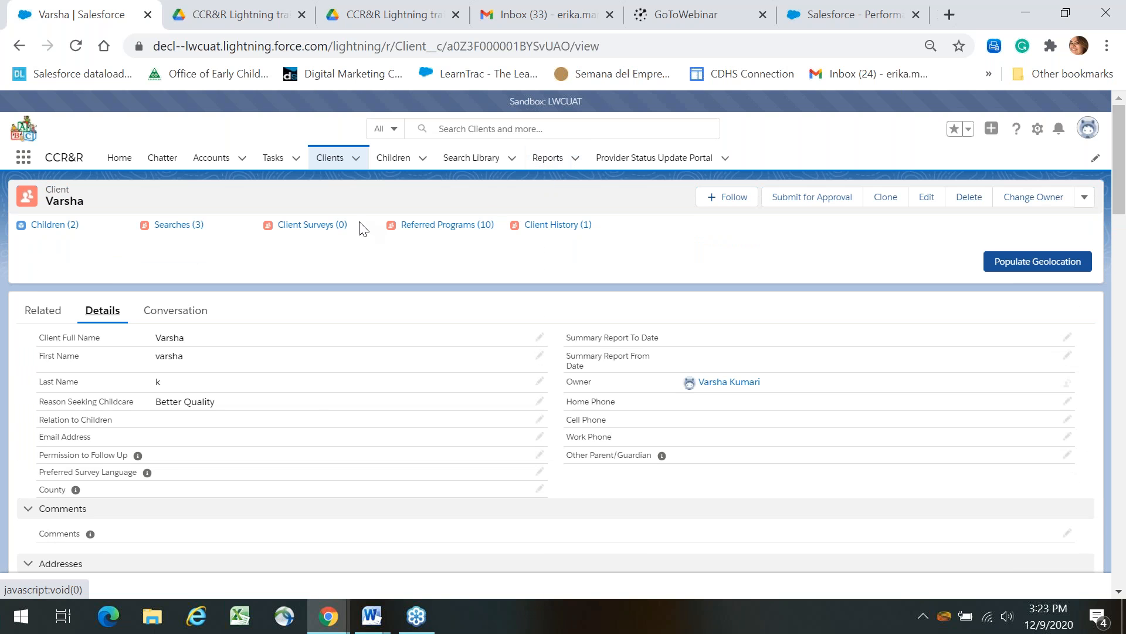
mouse_move(185, 233)
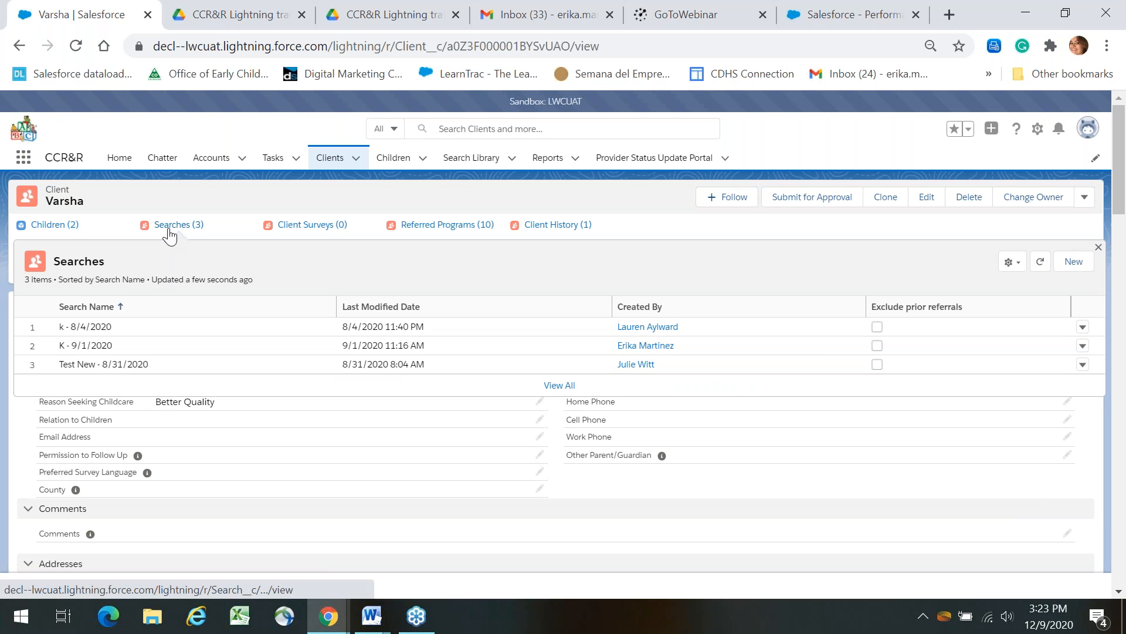
click(20, 48)
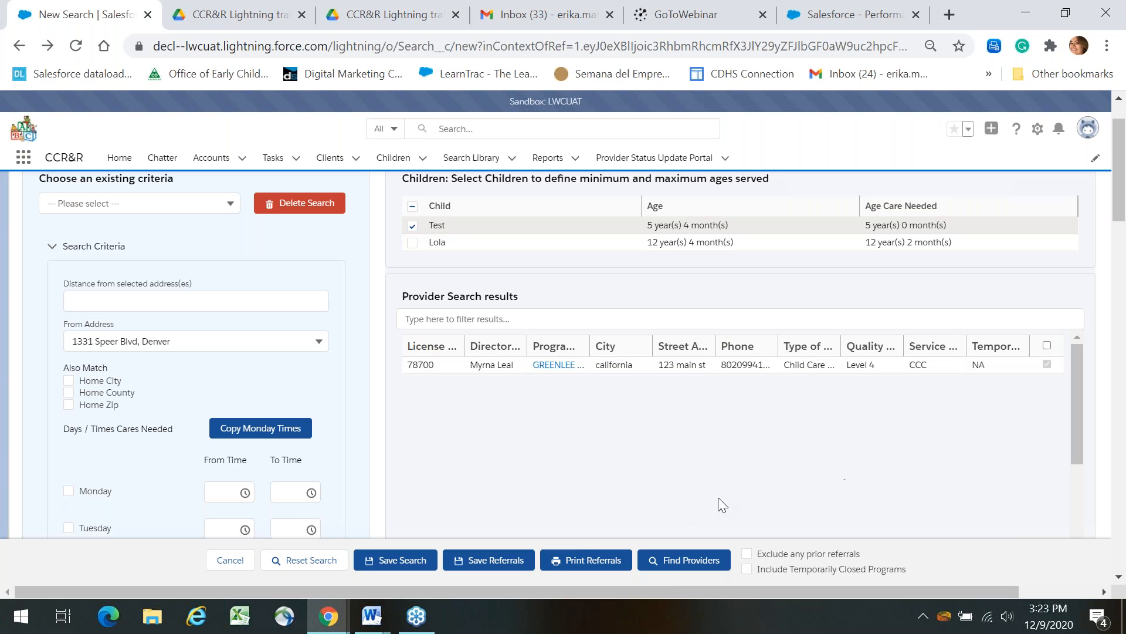
Print referrals with From and To Dates of December 9, 2020.
click(588, 561)
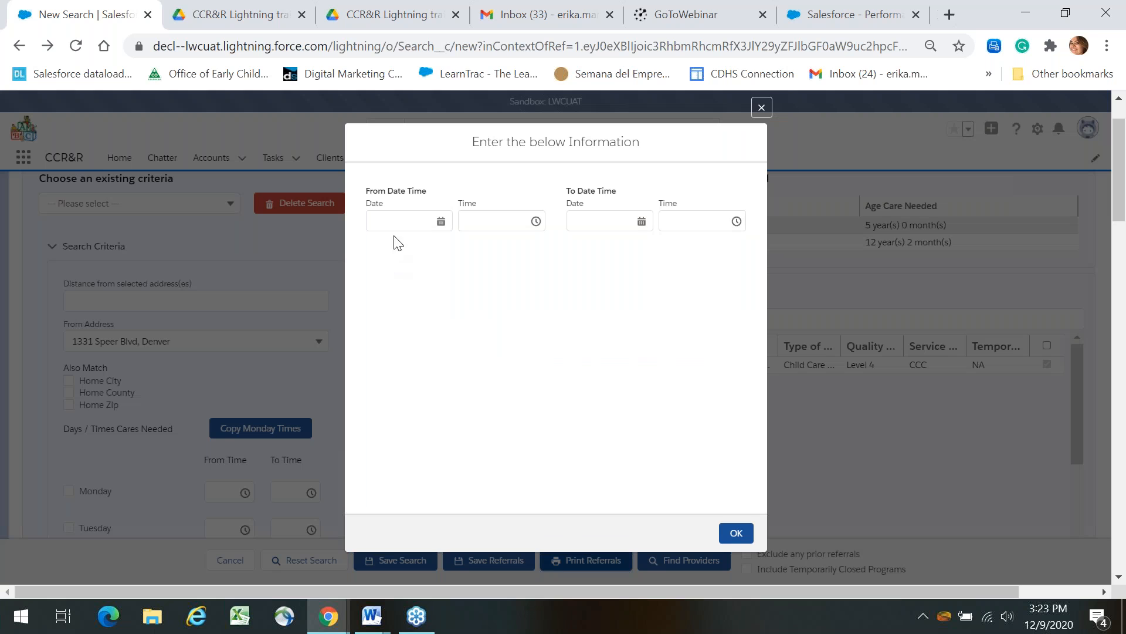
click(399, 222)
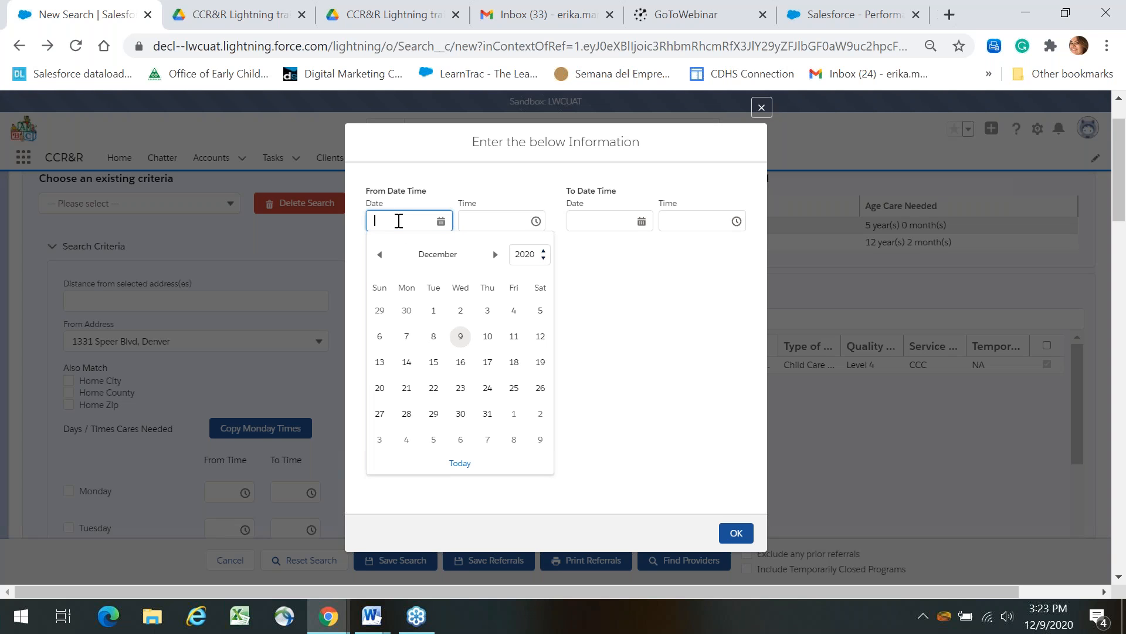
click(460, 334)
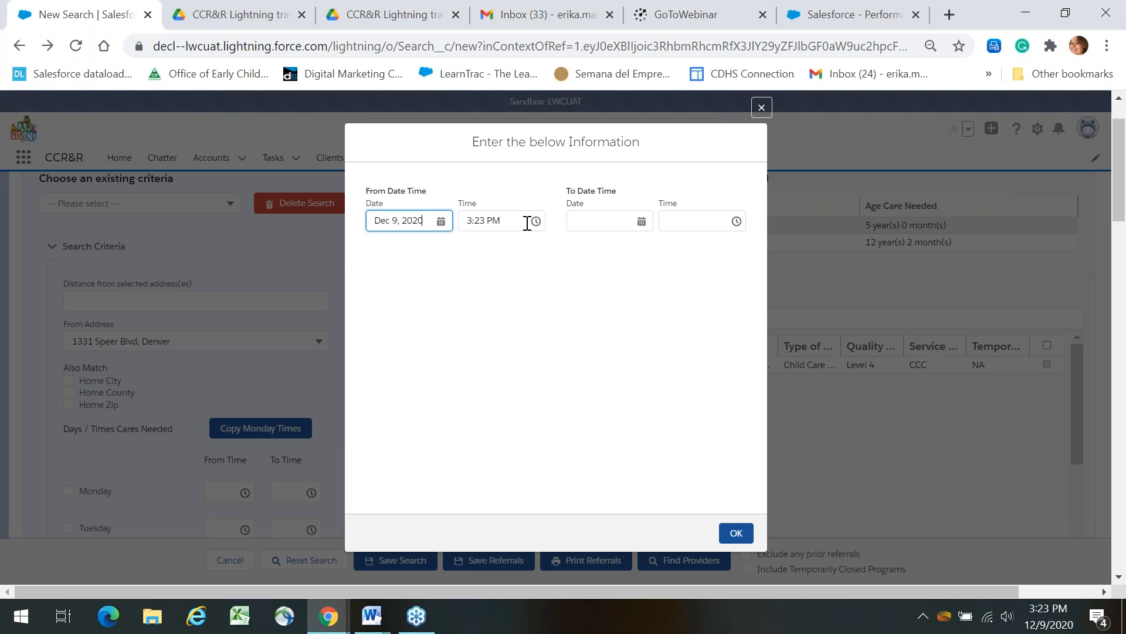
click(602, 222)
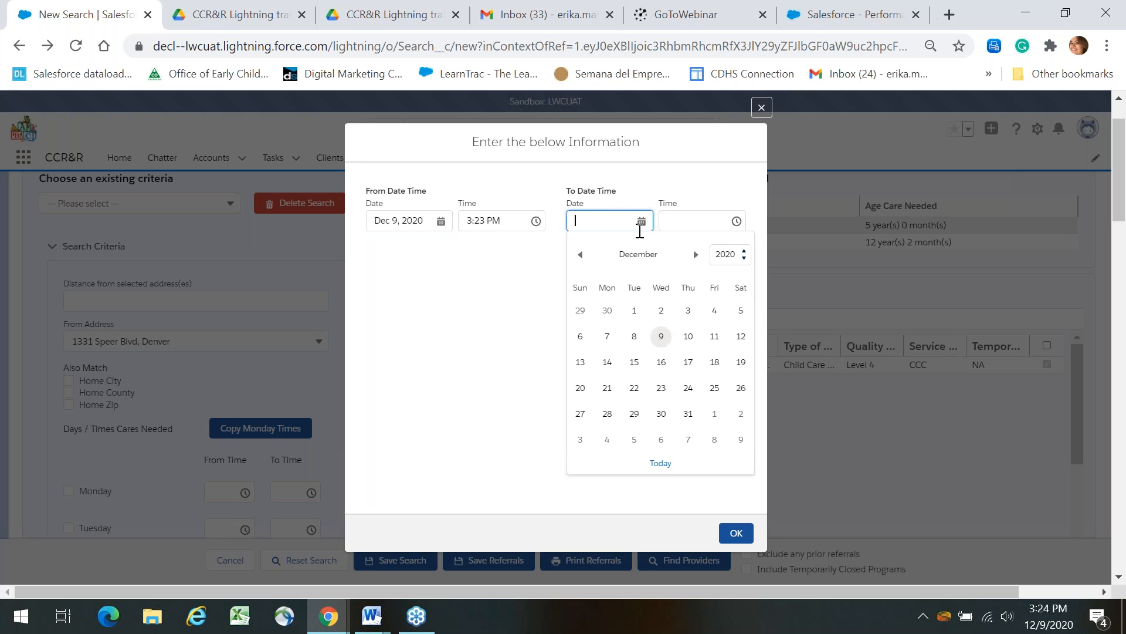
click(663, 338)
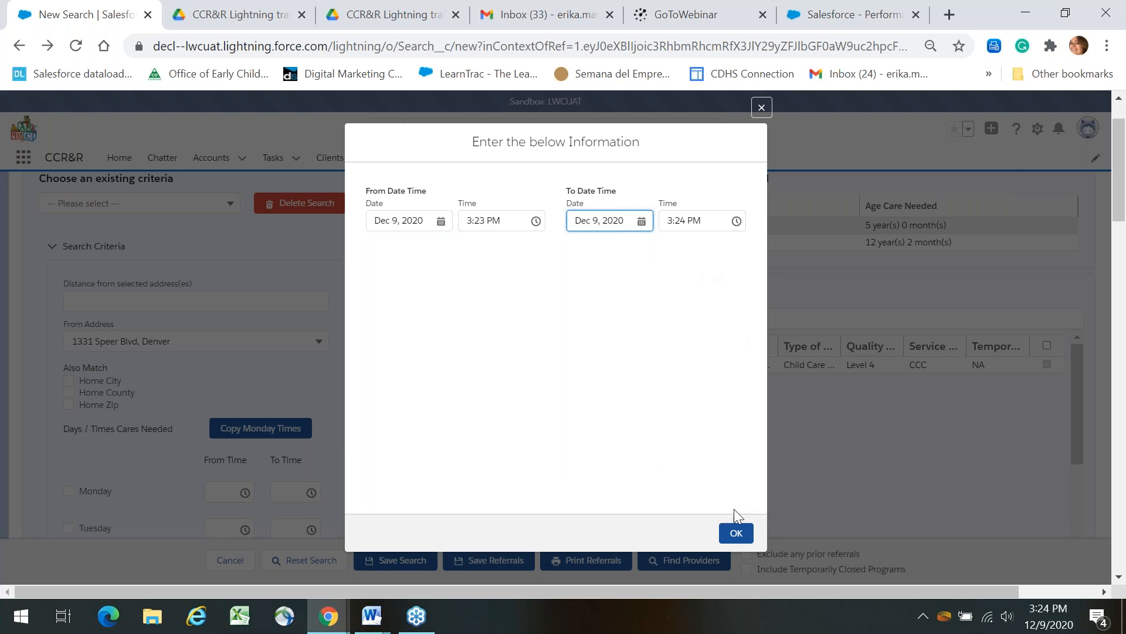
click(736, 534)
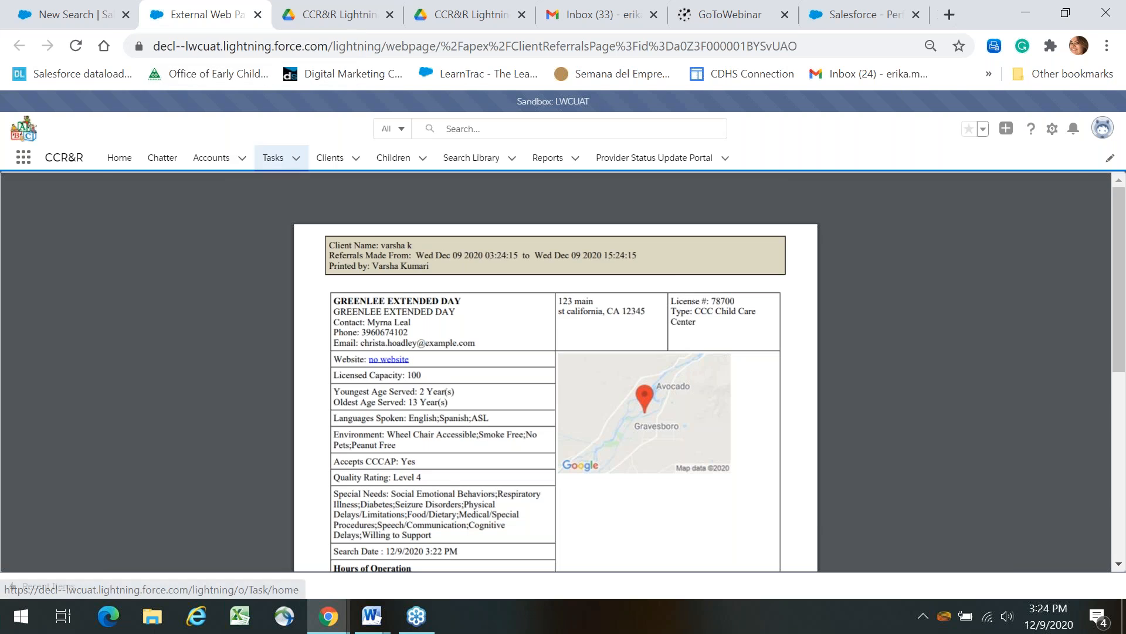
Highlight the referral date range and end time 15:24:15 in the PDF, then return to New Search.
drag(531, 255, 486, 255)
drag(644, 255, 604, 249)
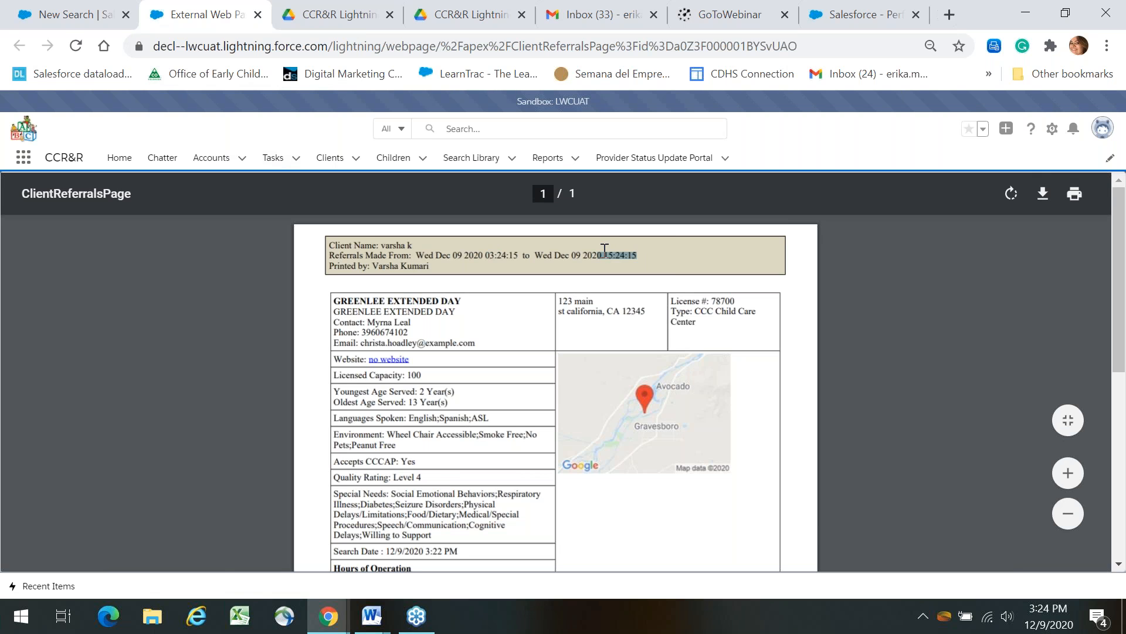
click(65, 14)
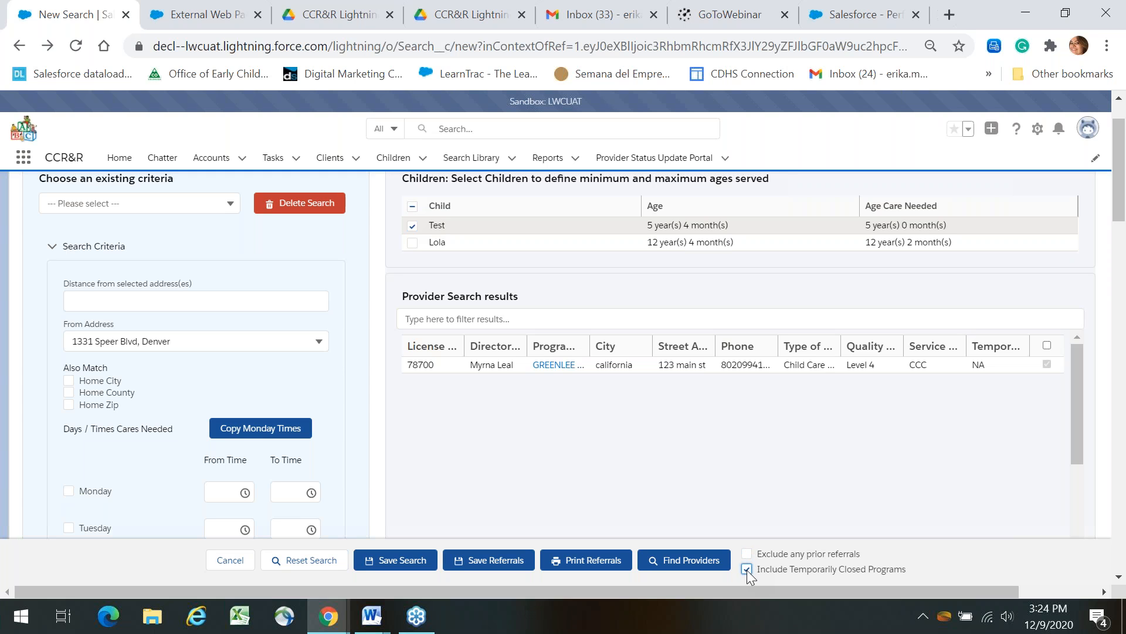
Reset the search form and cancel back to the client's record.
click(295, 565)
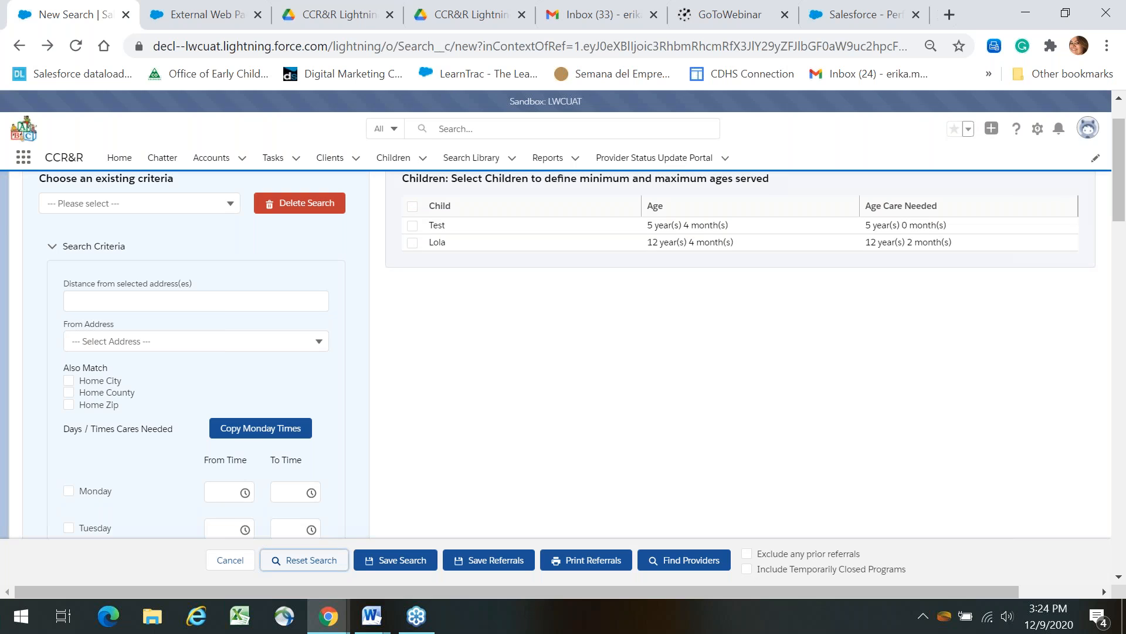
click(241, 566)
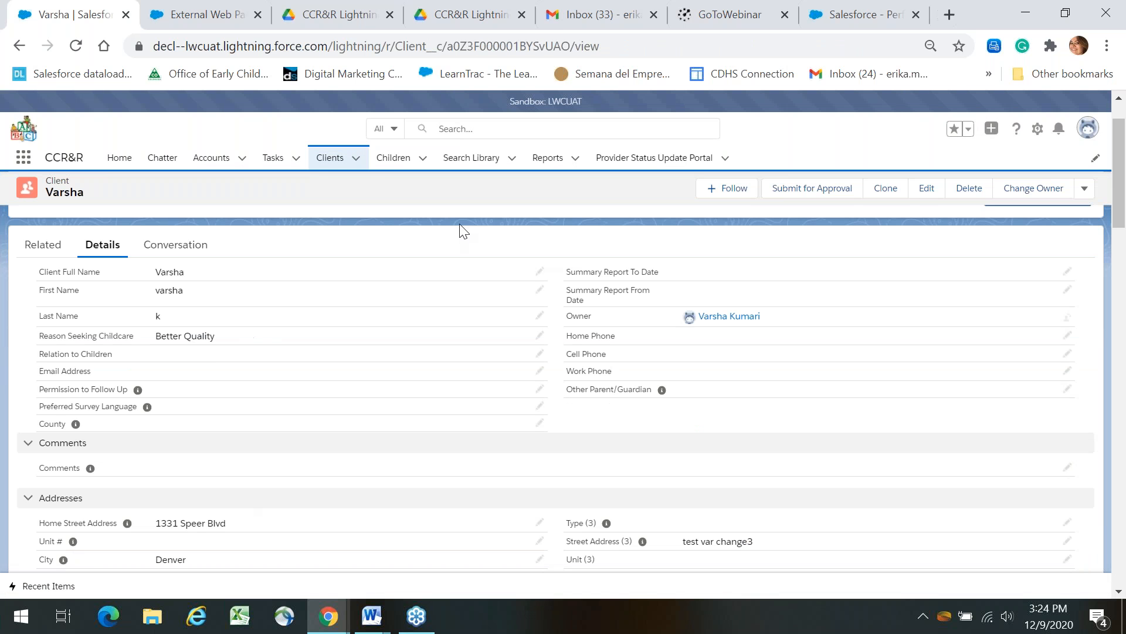
drag(1119, 153, 1125, 230)
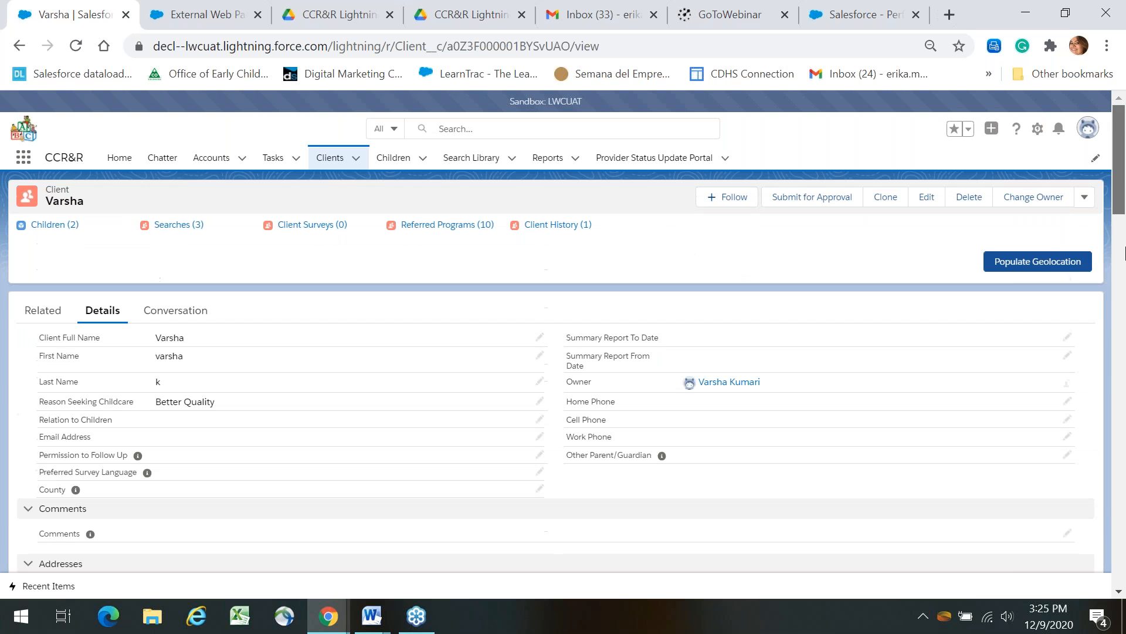